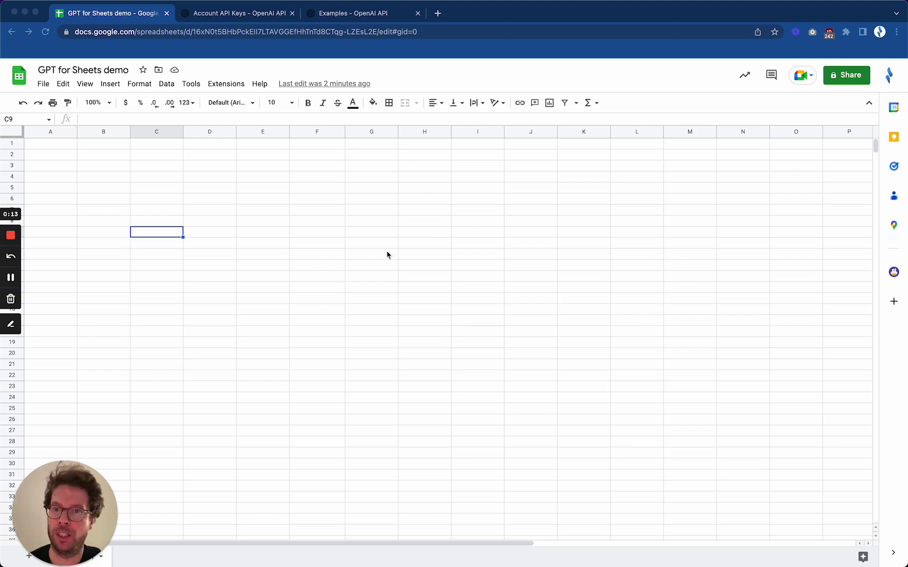
Select cell F7 and browse the Extensions menu.
{"action": "left_click", "coordinate": [369, 217]}
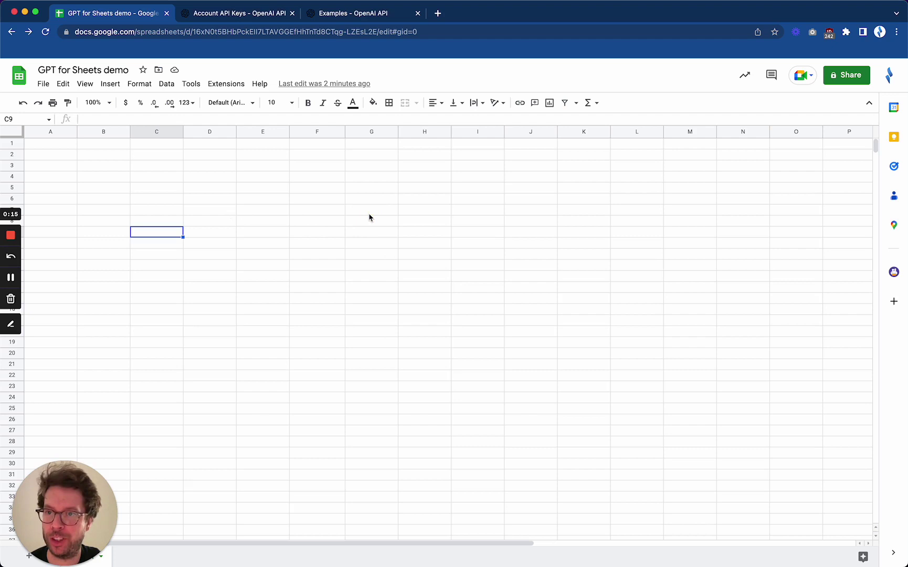
{"action": "left_click", "coordinate": [307, 214]}
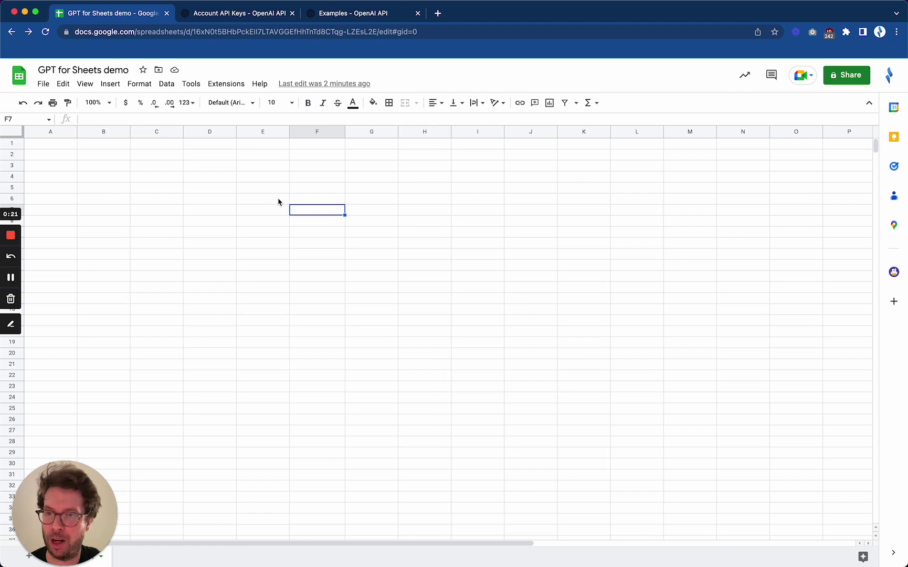
{"action": "left_click", "coordinate": [227, 85]}
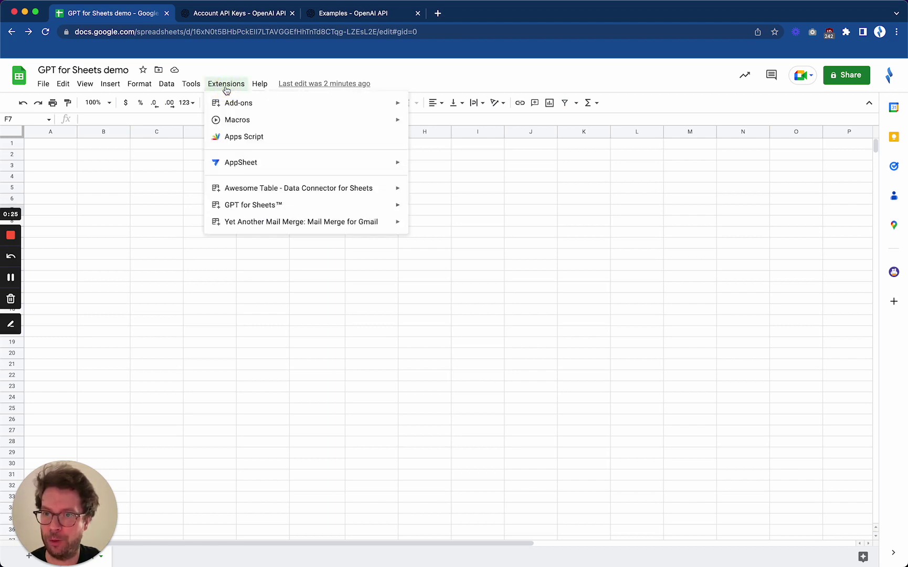
{"action": "mouse_move", "coordinate": [234, 210]}
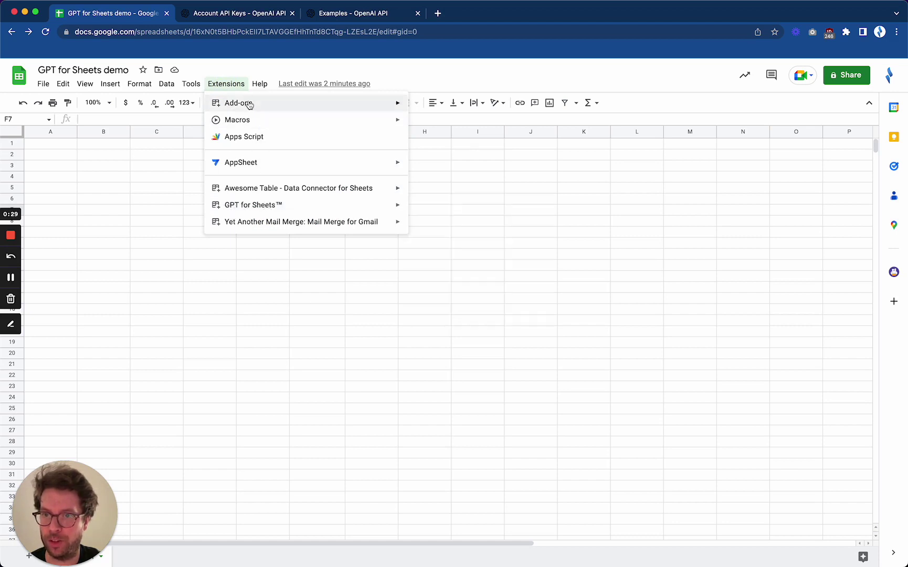
{"action": "mouse_move", "coordinate": [244, 104]}
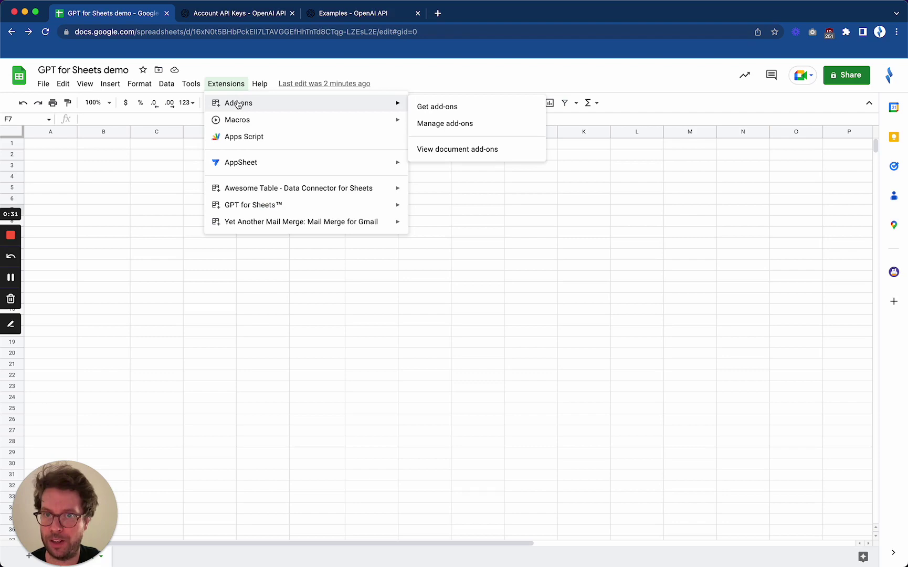
Search the add-on store for 'gpt', view the GPT for Sheets™ add-on details, then close the store.
{"action": "left_click", "coordinate": [440, 107]}
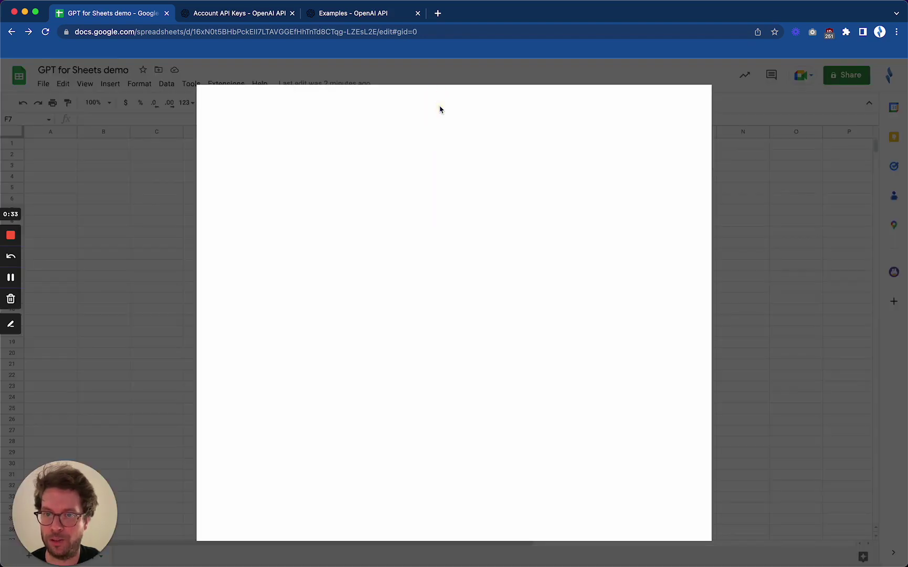
{"action": "left_click", "coordinate": [459, 103]}
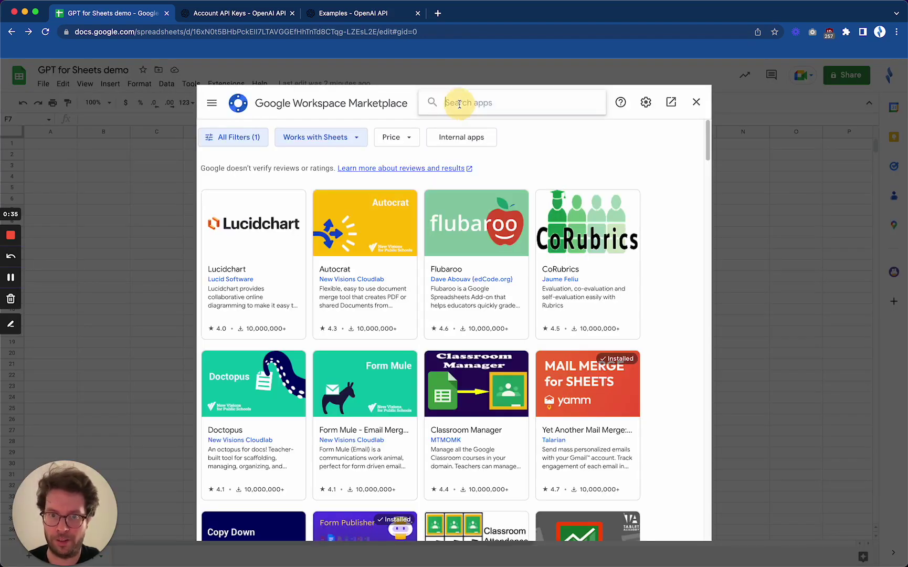
{"action": "type", "text": "gpt"}
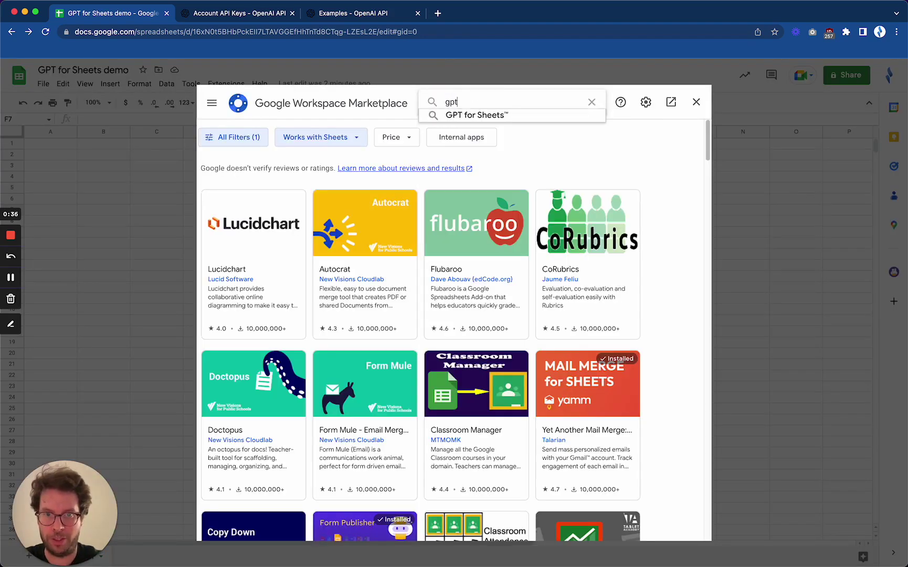
{"action": "left_click", "coordinate": [460, 118]}
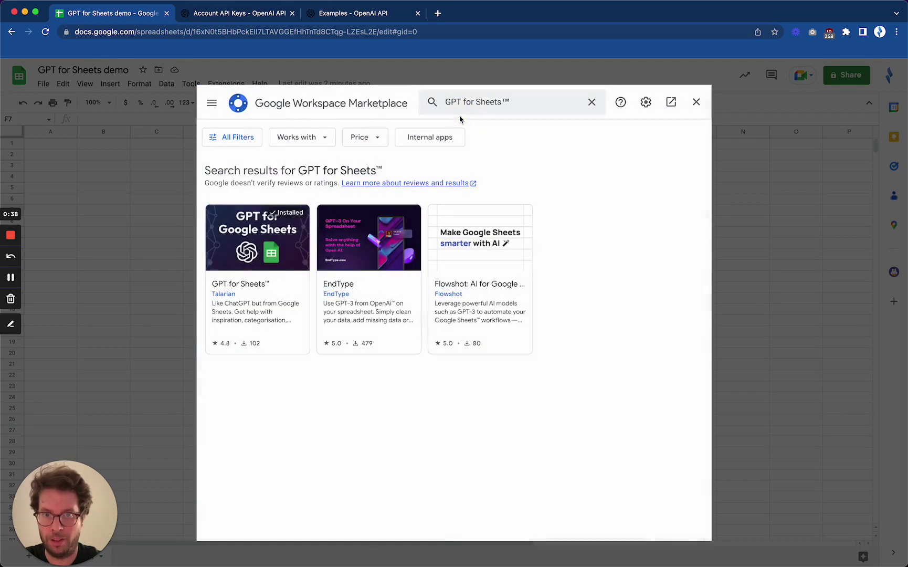
{"action": "left_click", "coordinate": [261, 324]}
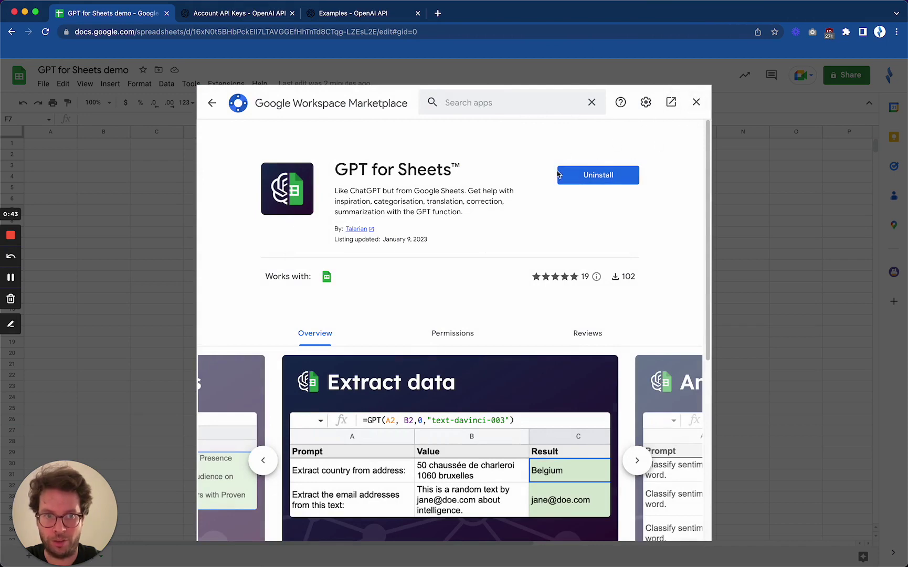
{"action": "left_click", "coordinate": [696, 101]}
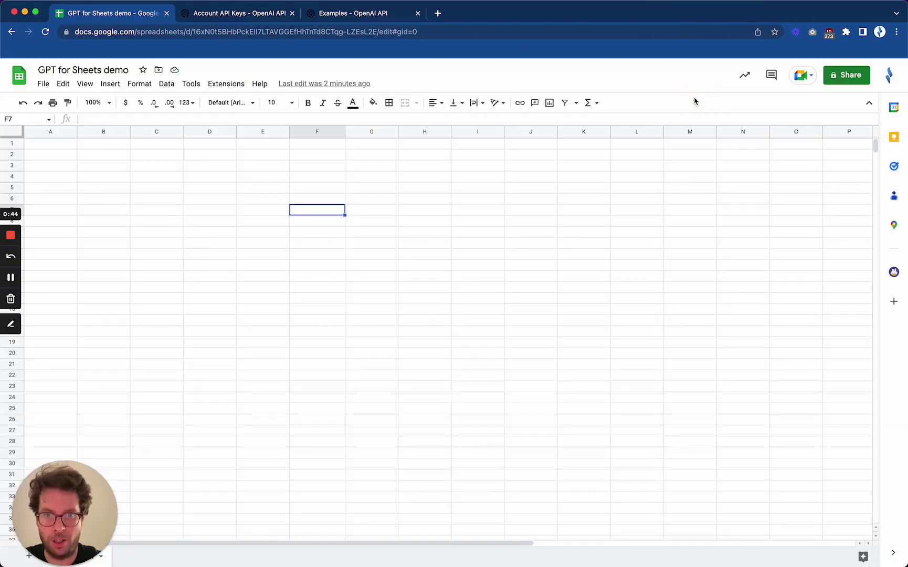
Check the GPT for Sheets™ extension options, then go to the OpenAI API keys tab.
{"action": "left_click", "coordinate": [217, 84]}
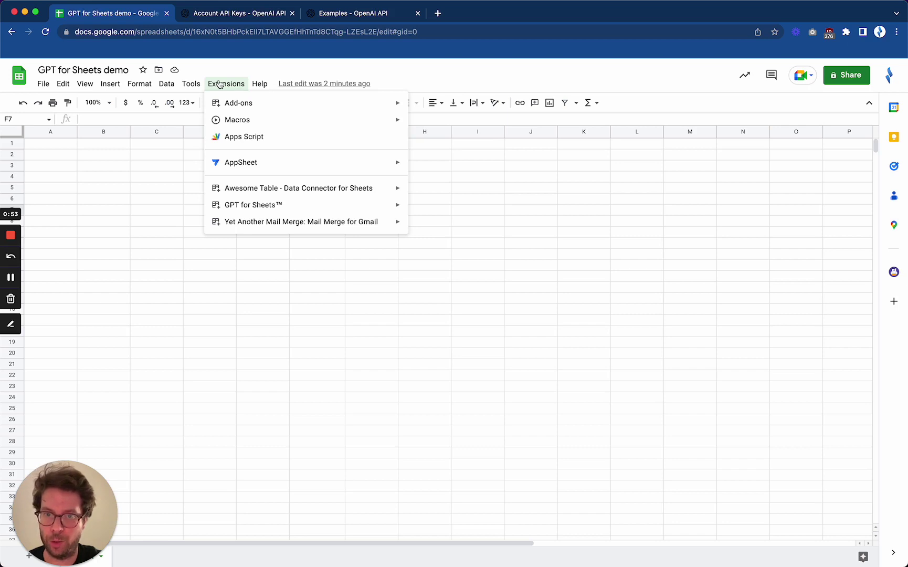
{"action": "mouse_move", "coordinate": [268, 204]}
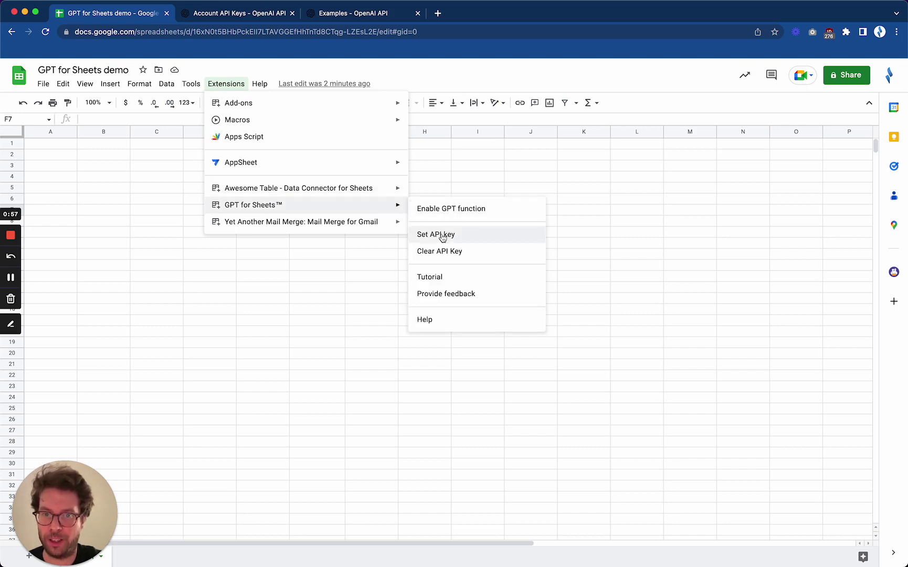
{"action": "left_click", "coordinate": [233, 15]}
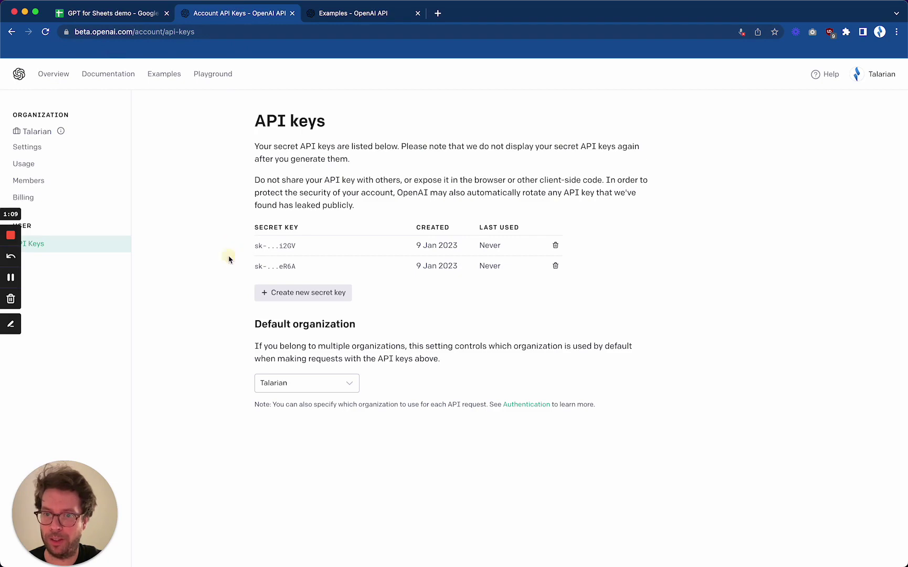
Create a third OpenAI secret key and copy it to the clipboard.
{"action": "left_click", "coordinate": [304, 294]}
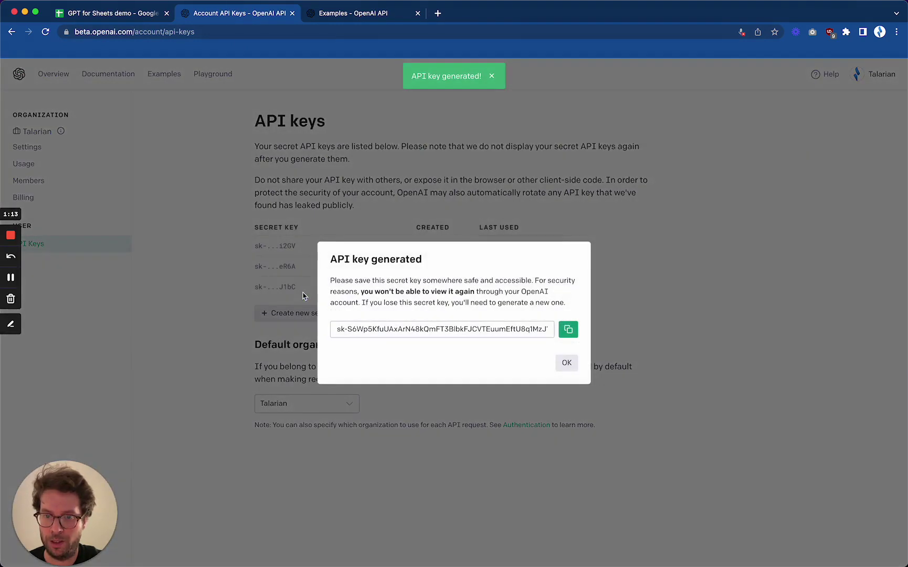
{"action": "left_click", "coordinate": [568, 329]}
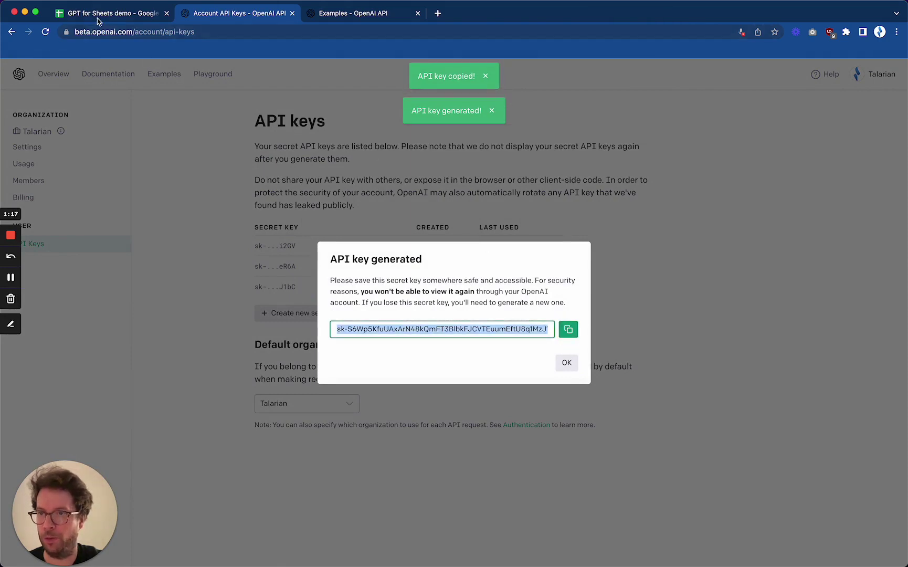
Paste the copied OpenAI key into GPT for Sheets™ Set API key and save it.
{"action": "left_click", "coordinate": [116, 15]}
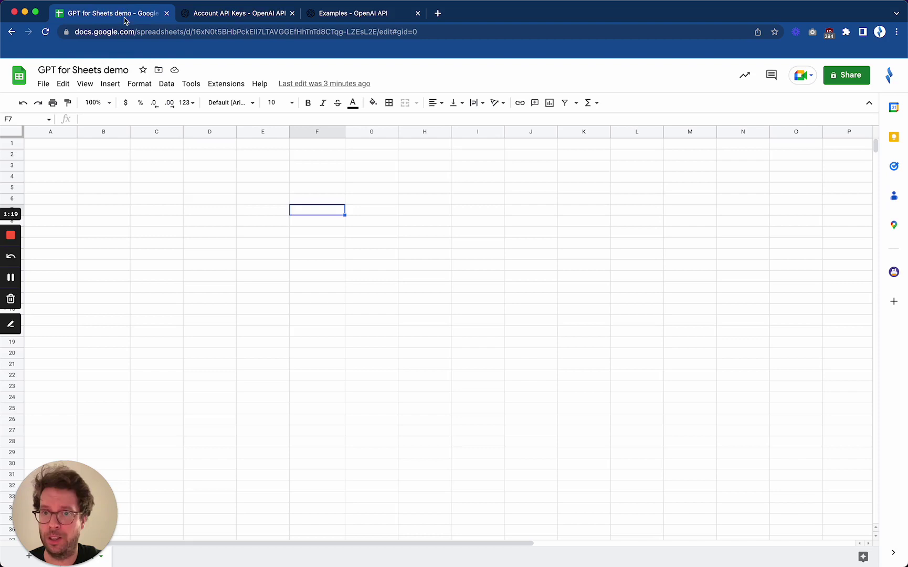
{"action": "left_click", "coordinate": [231, 86]}
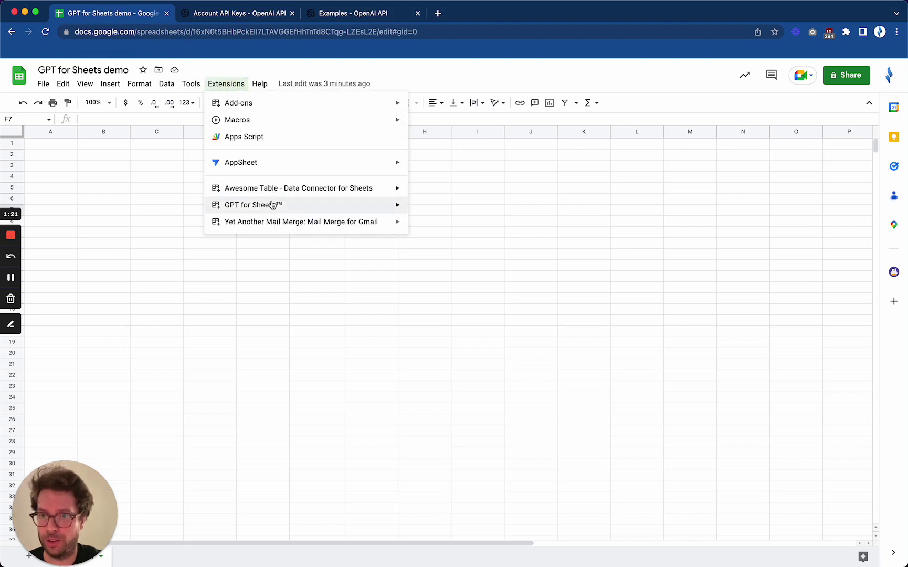
{"action": "left_click", "coordinate": [273, 205]}
{"action": "left_click", "coordinate": [474, 248]}
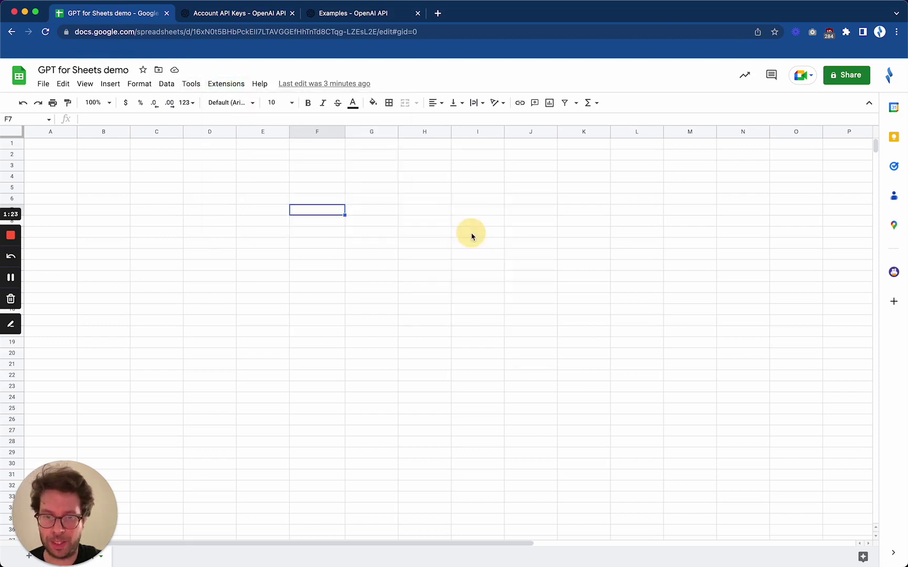
{"action": "key", "text": "super+v"}
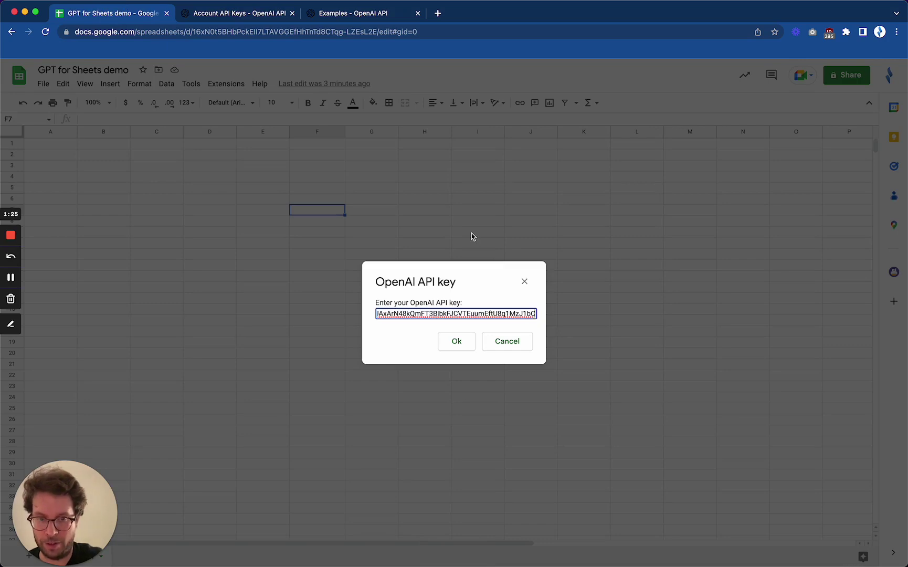
{"action": "left_click", "coordinate": [457, 341]}
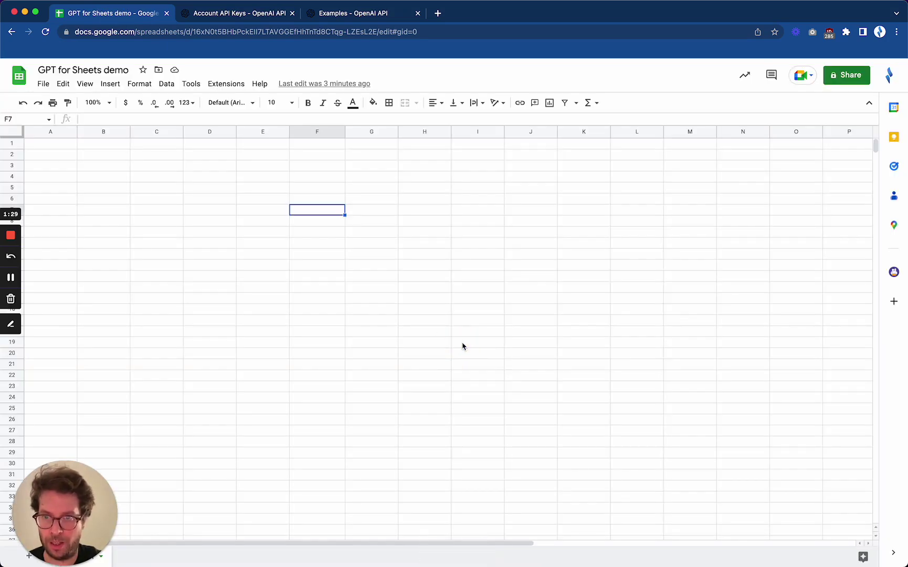
Enable the GPT function for this spreadsheet and dismiss the confirmation.
{"action": "left_click", "coordinate": [223, 85]}
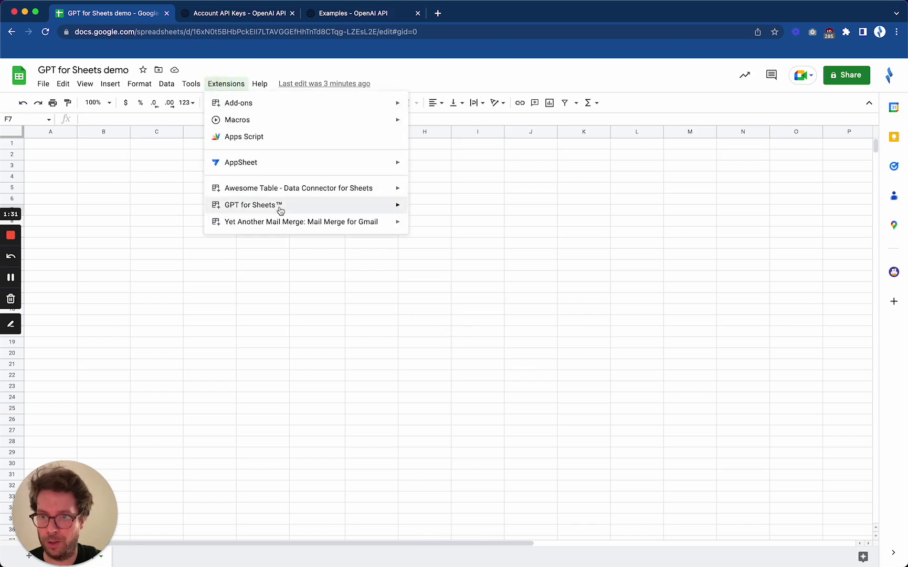
{"action": "mouse_move", "coordinate": [281, 209]}
{"action": "left_click", "coordinate": [444, 209]}
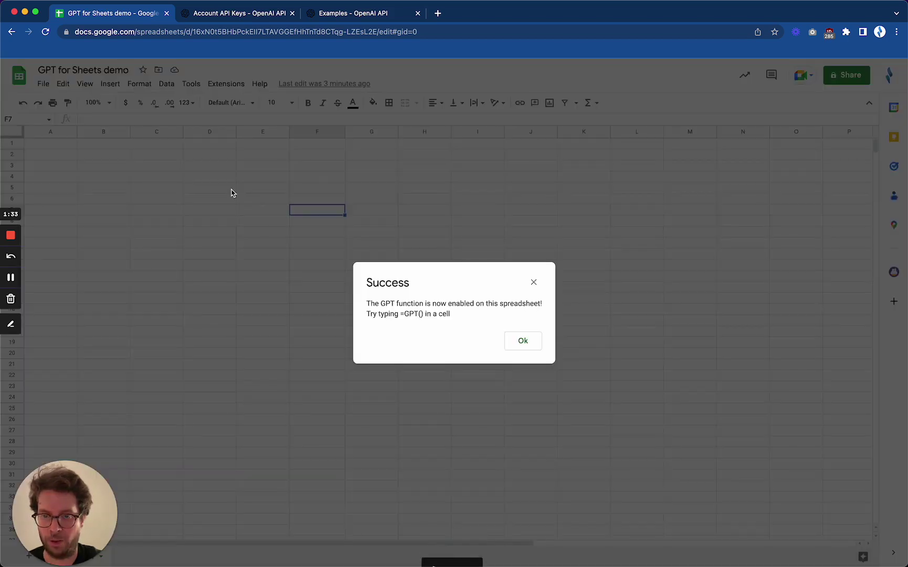
{"action": "left_click", "coordinate": [523, 340]}
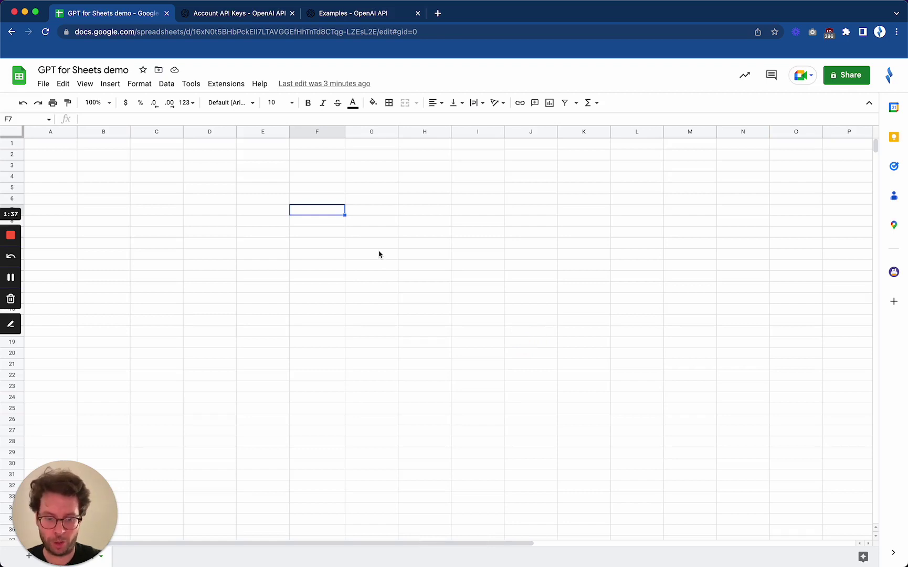
Enter =GPT("write a tagline for an ice-cream shop") in F7, returning 'Cool down with our delicious treats!'.
{"action": "type", "text": "="}
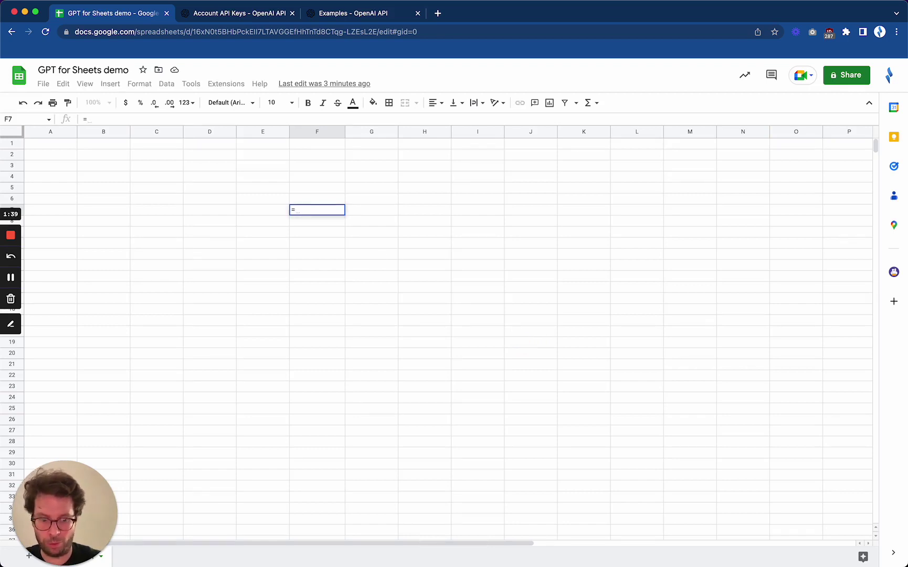
{"action": "type", "text": "gpt"}
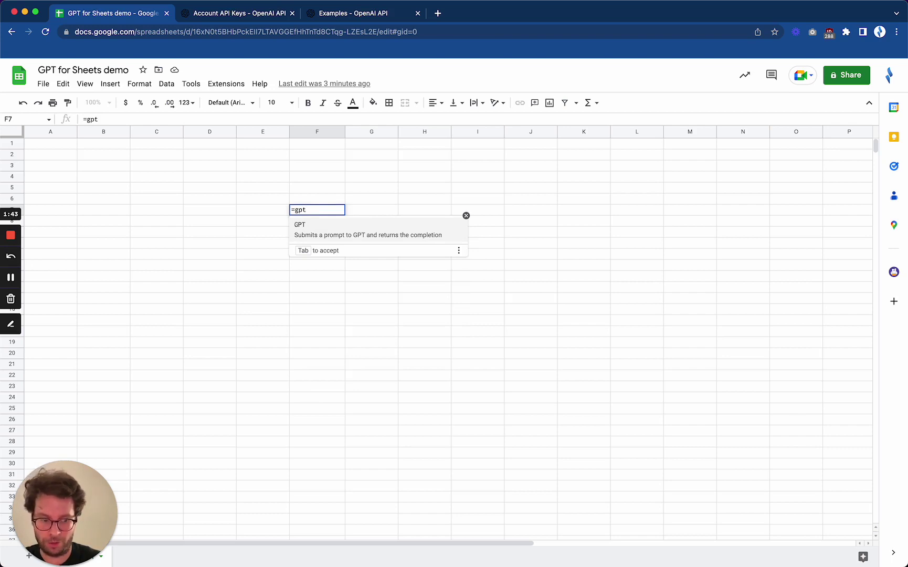
{"action": "key", "text": "Tab"}
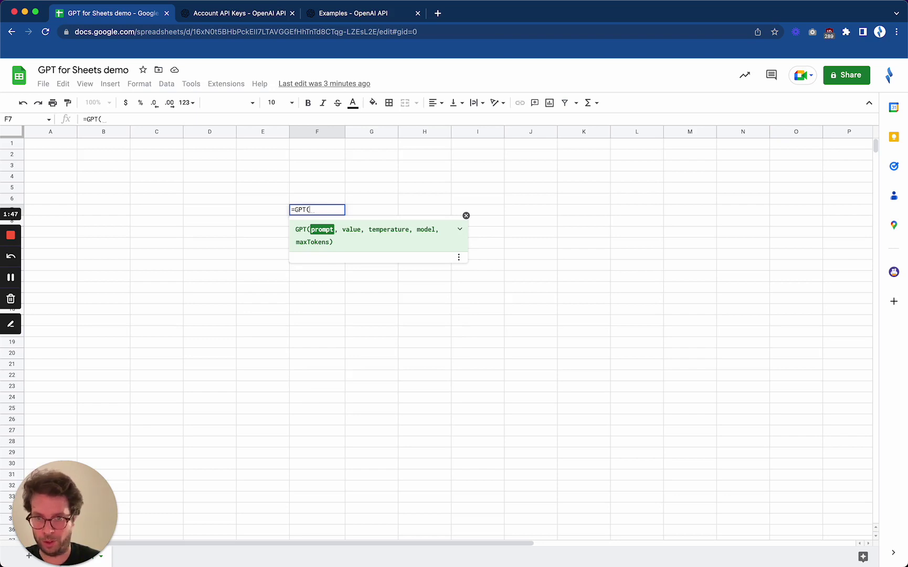
{"action": "type", "text": "\"write "}
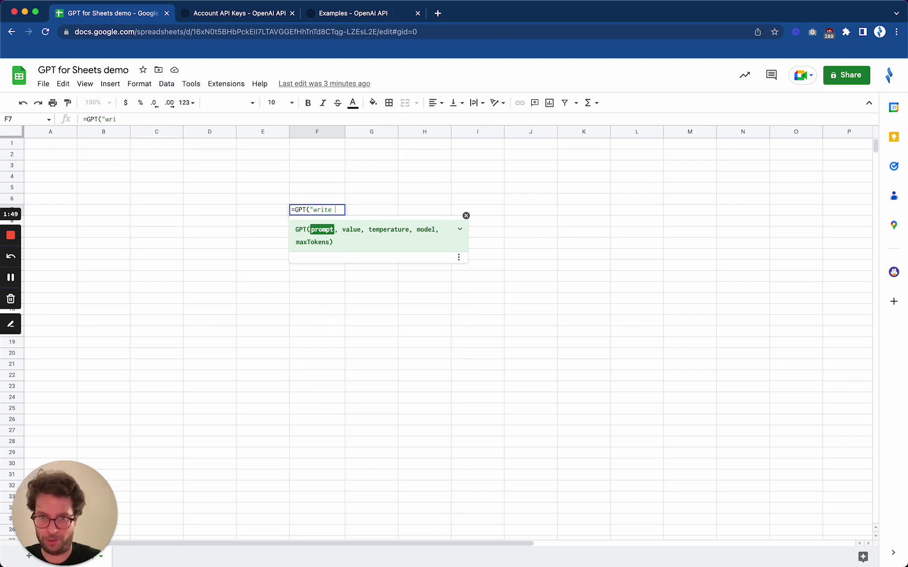
{"action": "type", "text": "a tagline for "}
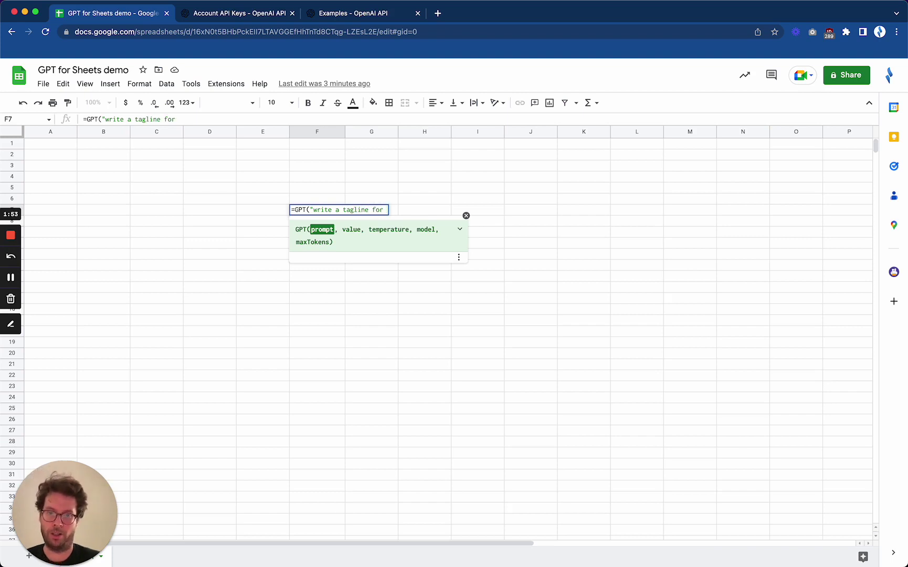
{"action": "type", "text": "an ice-cream"}
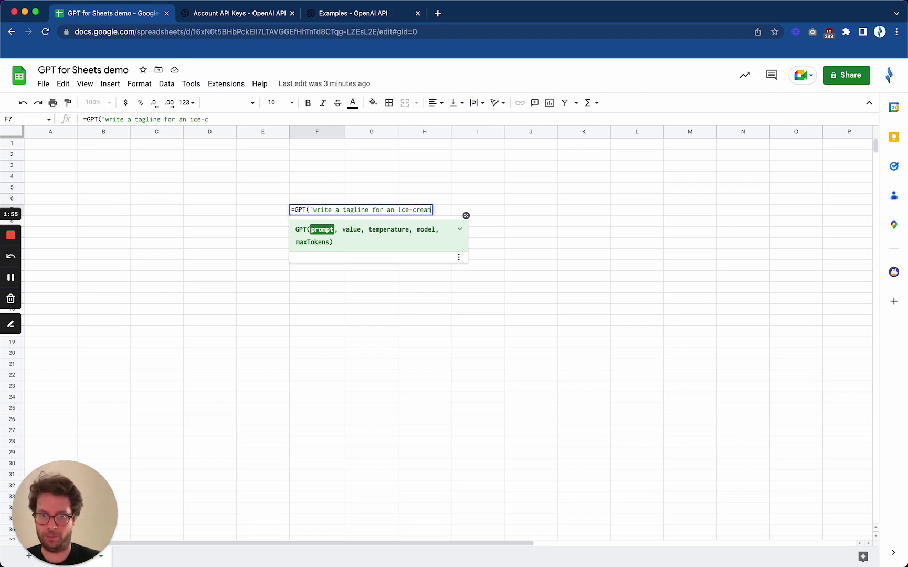
{"action": "type", "text": " shop\")"}
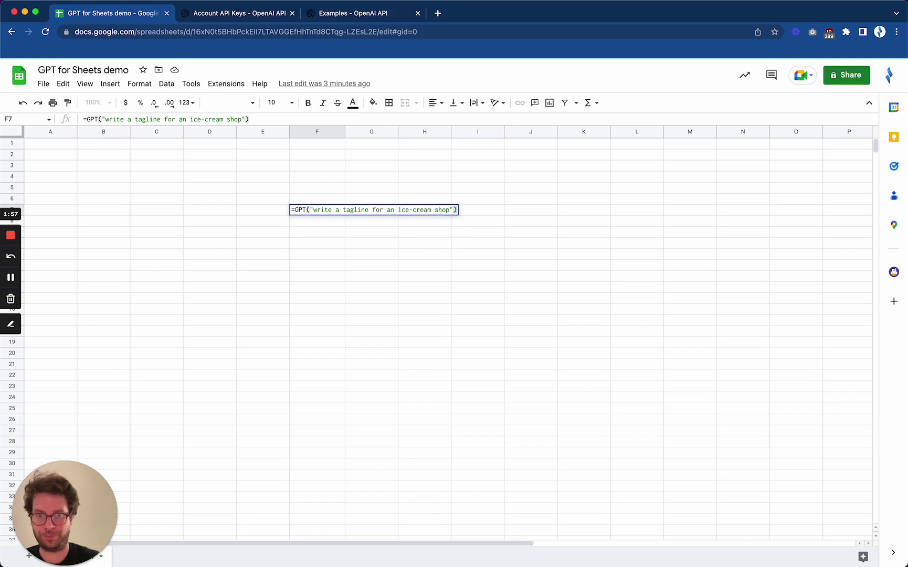
{"action": "key", "text": "Return"}
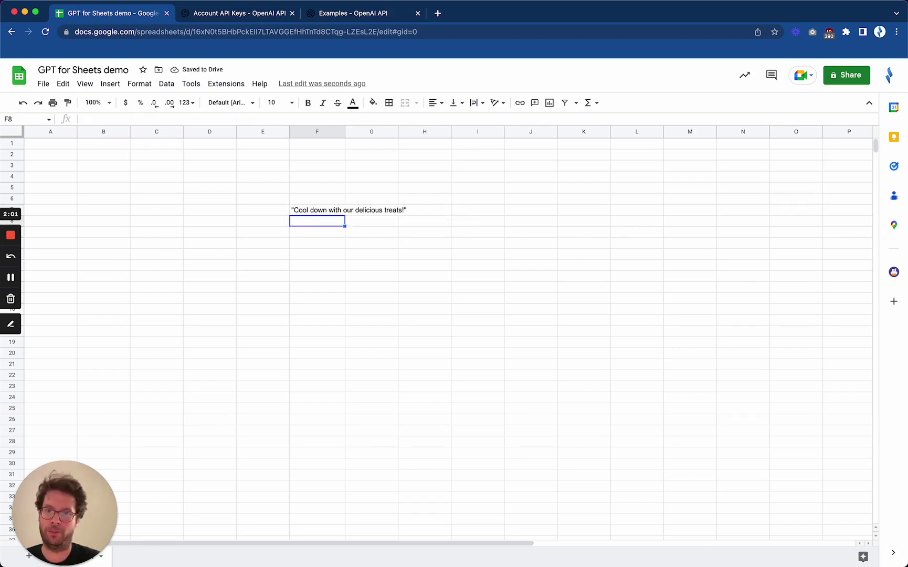
{"action": "left_click", "coordinate": [317, 210]}
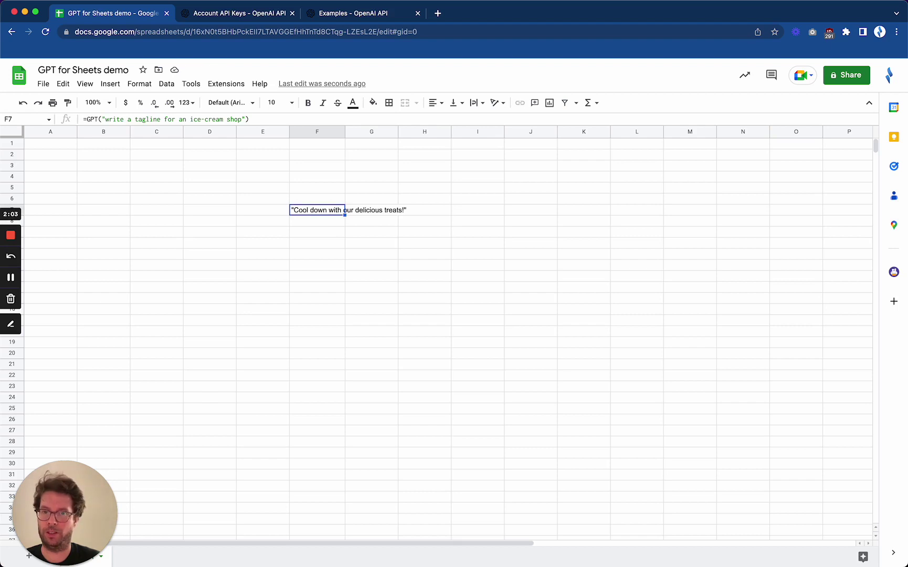
{"action": "left_click", "coordinate": [371, 210]}
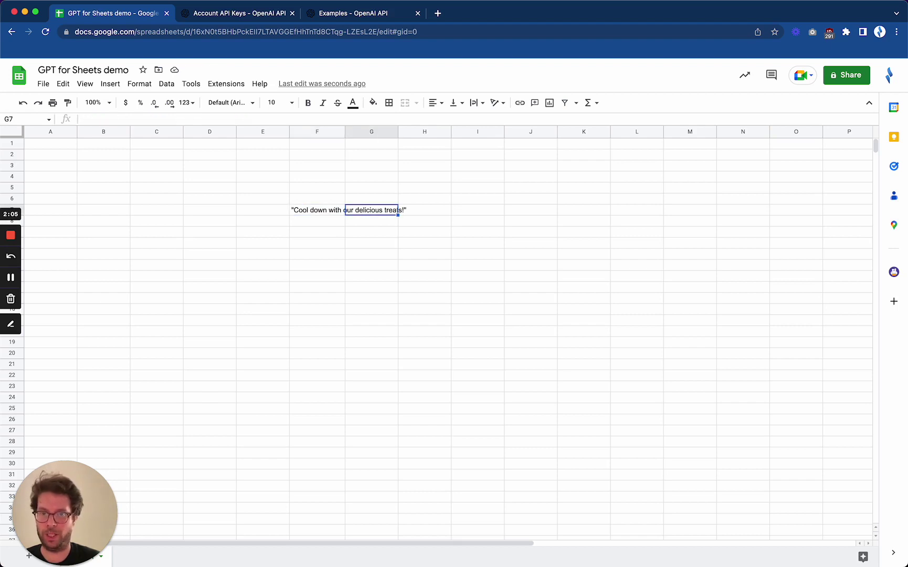
{"action": "left_click", "coordinate": [317, 210]}
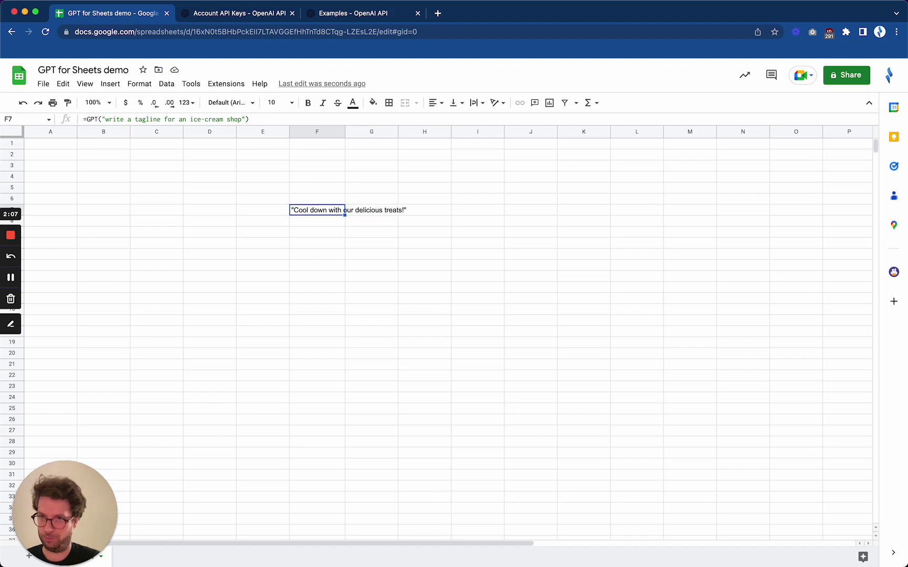
{"action": "key", "text": "Down"}
{"action": "key", "text": "Down"}
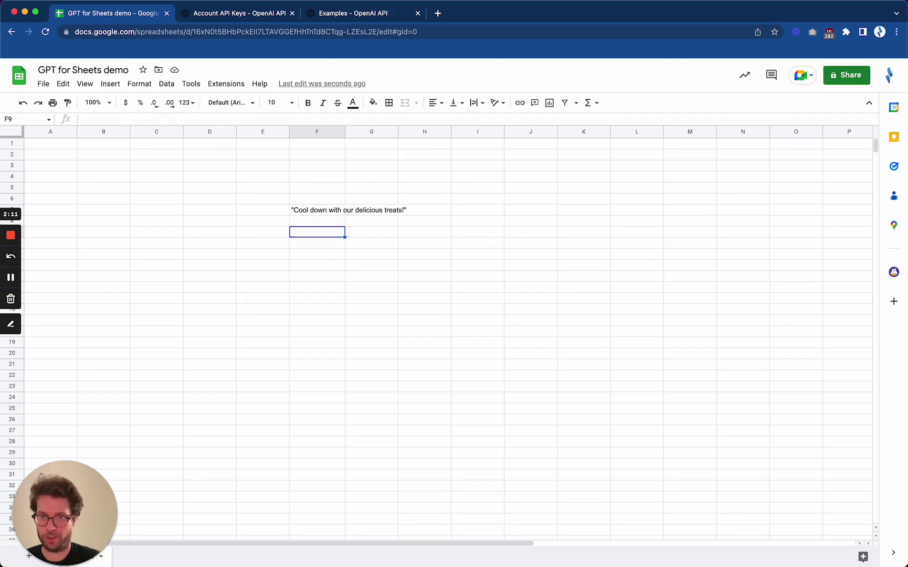
Type 'write a tagline for an ice-cream shop' into F9.
{"action": "type", "text": "write"}
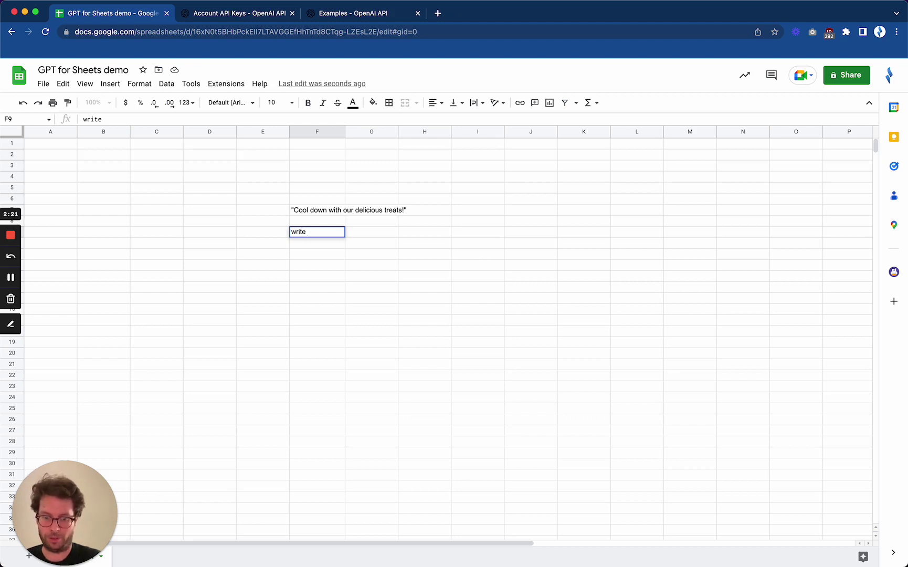
{"action": "type", "text": "a tagline for"}
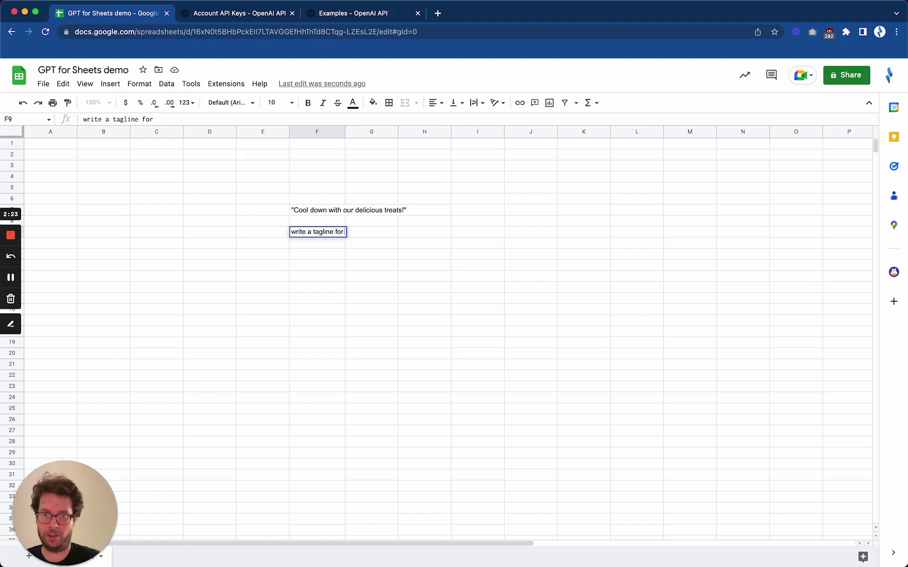
{"action": "type", "text": " an ice-cream"}
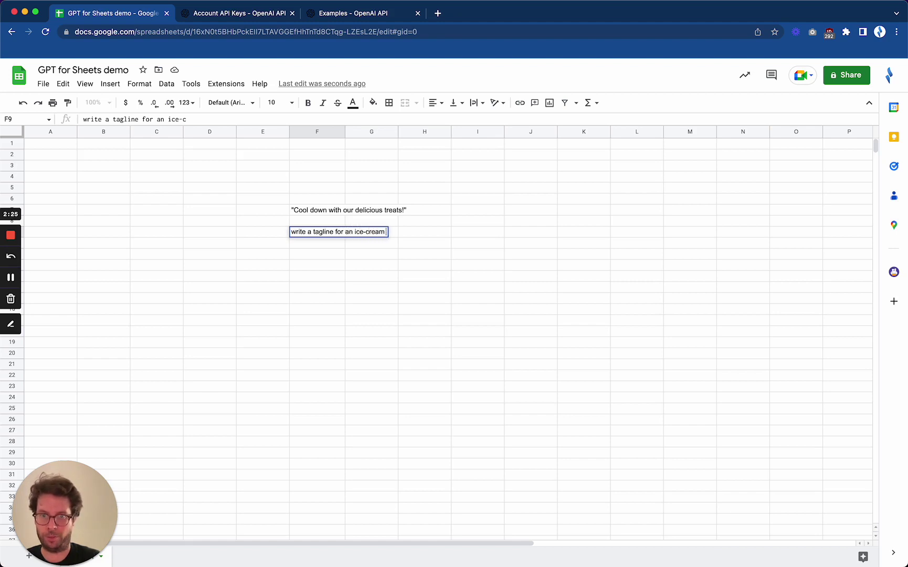
{"action": "type", "text": " shop"}
{"action": "key", "text": "Return"}
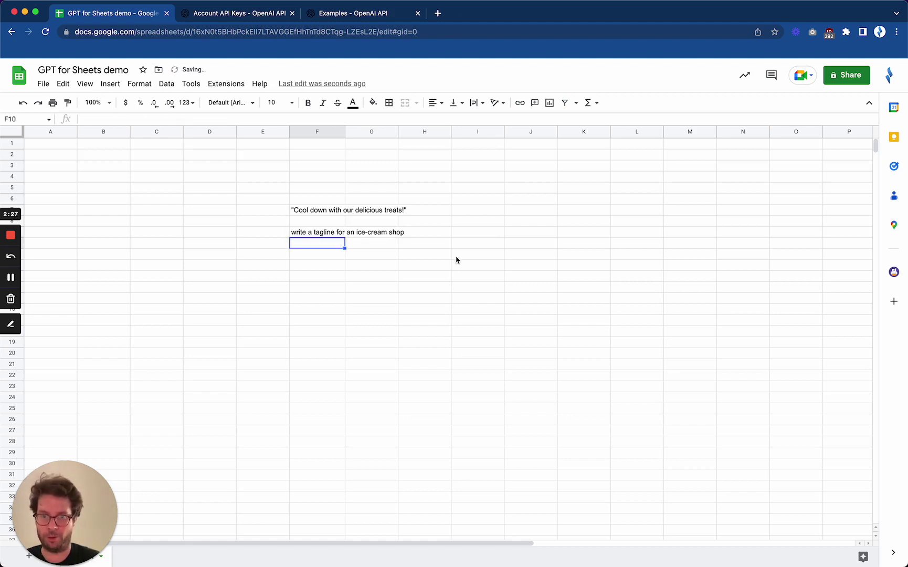
Clear the old GPT formula from F7 and autofit column F.
{"action": "left_click", "coordinate": [308, 214]}
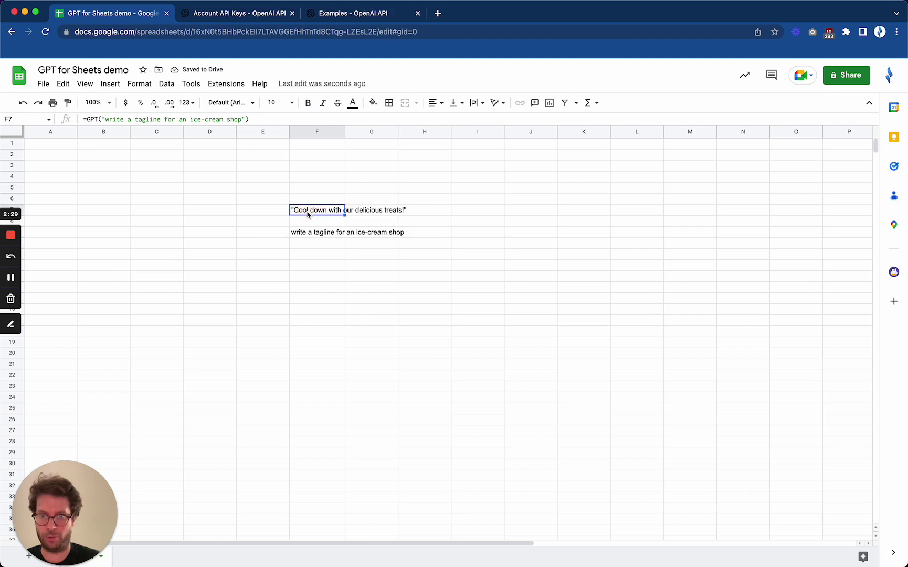
{"action": "key", "text": "BackSpace"}
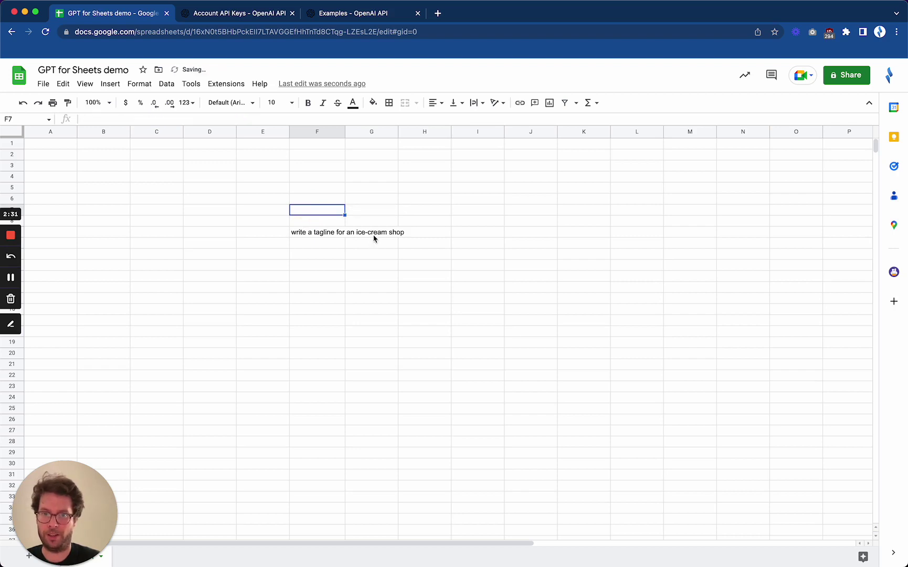
{"action": "double_click", "coordinate": [345, 132]}
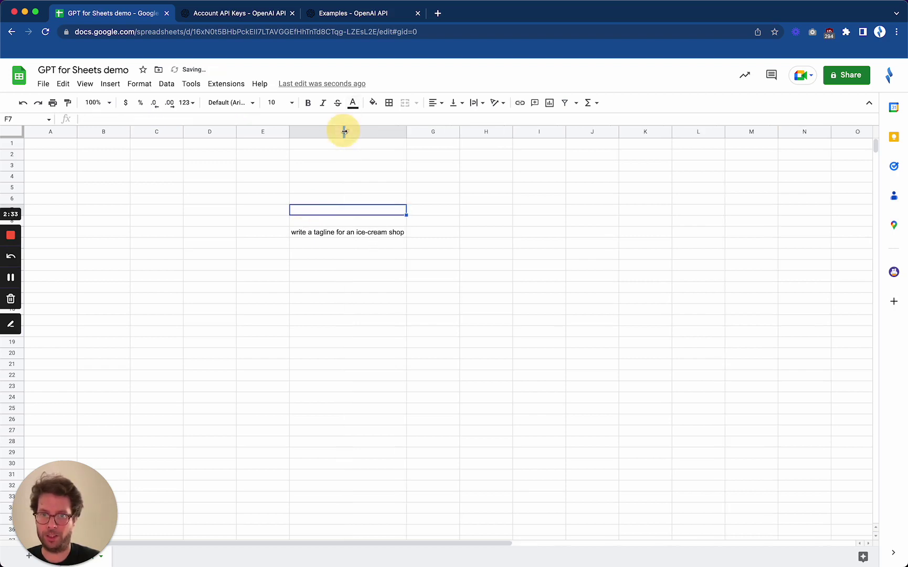
{"action": "left_click", "coordinate": [432, 237]}
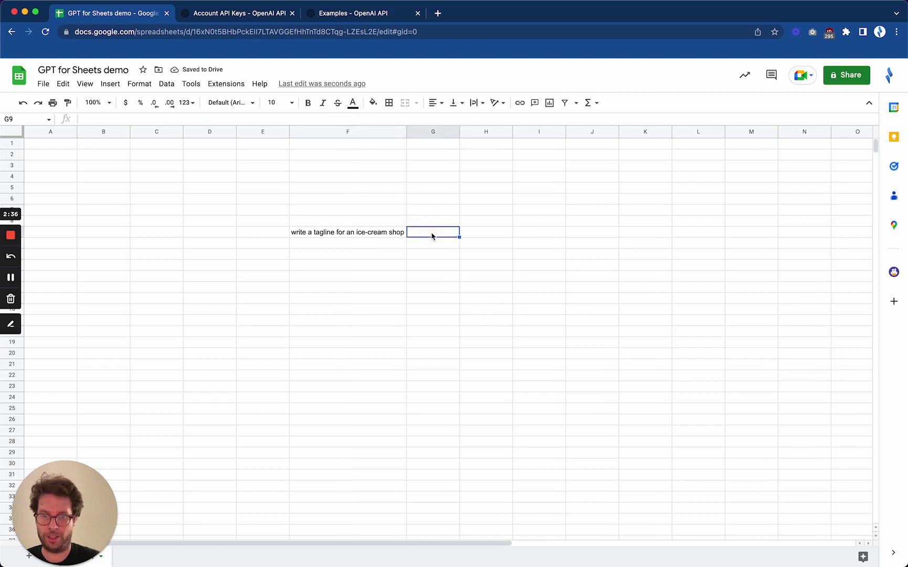
Enter =gpt(F9) in H9 so it answers the F9 prompt.
{"action": "left_click", "coordinate": [494, 236]}
{"action": "type", "text": "="}
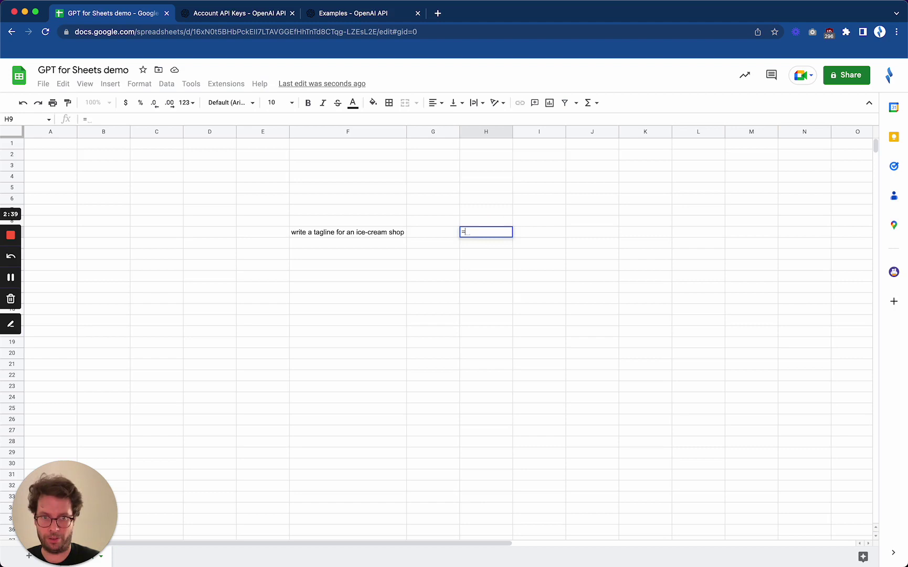
{"action": "type", "text": "gpt("}
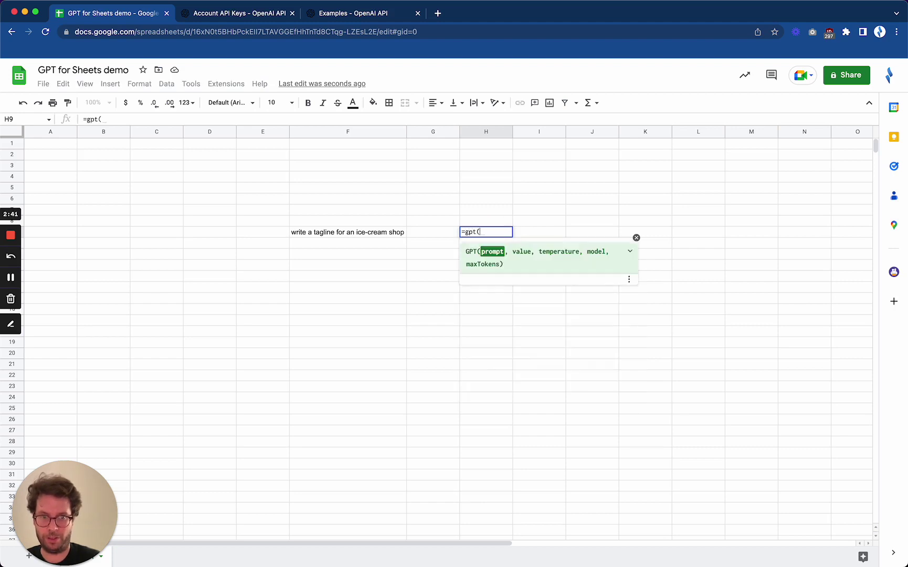
{"action": "left_click", "coordinate": [379, 235]}
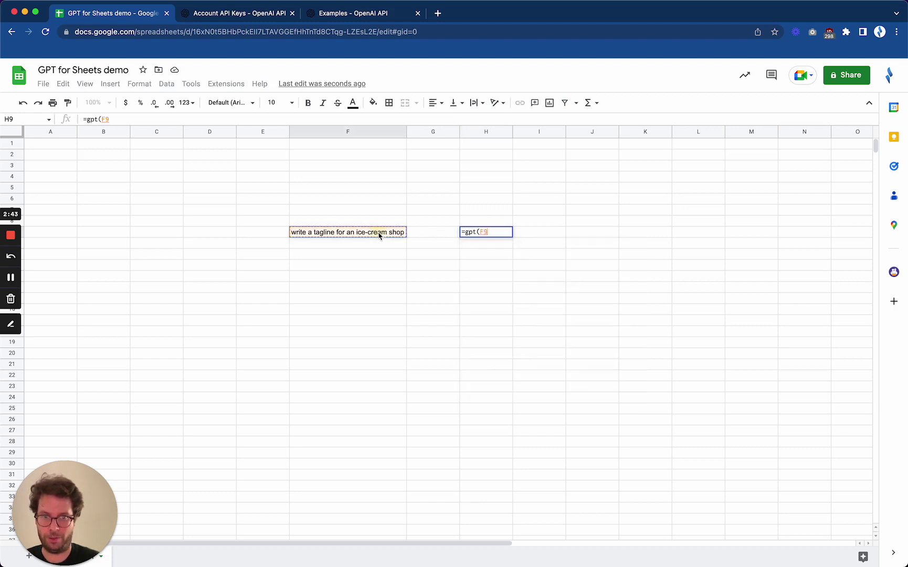
{"action": "type", "text": ")"}
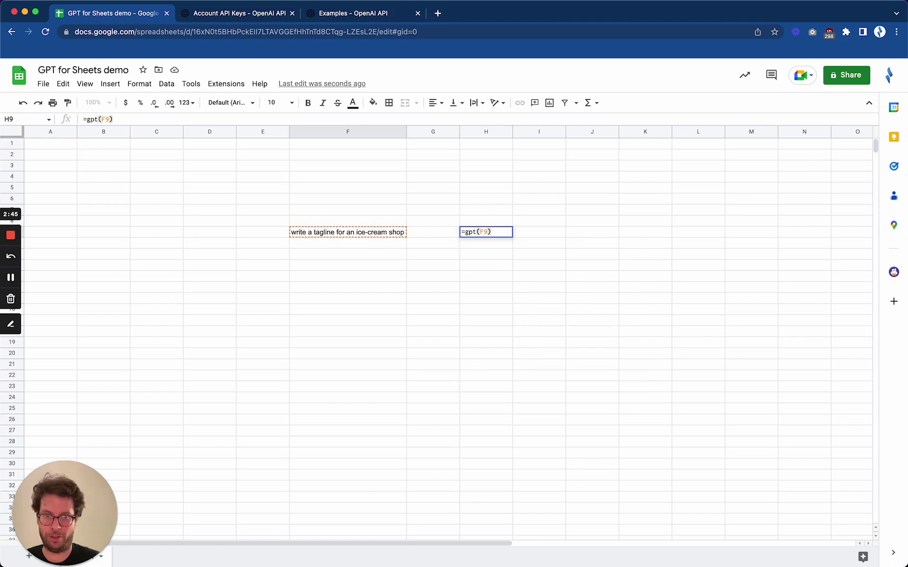
{"action": "key", "text": "Return"}
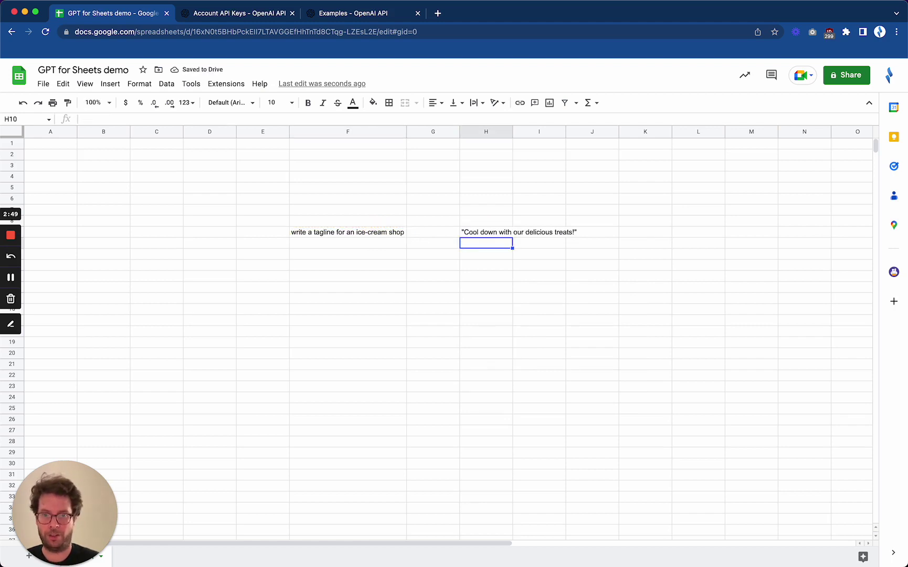
{"action": "left_click", "coordinate": [355, 233]}
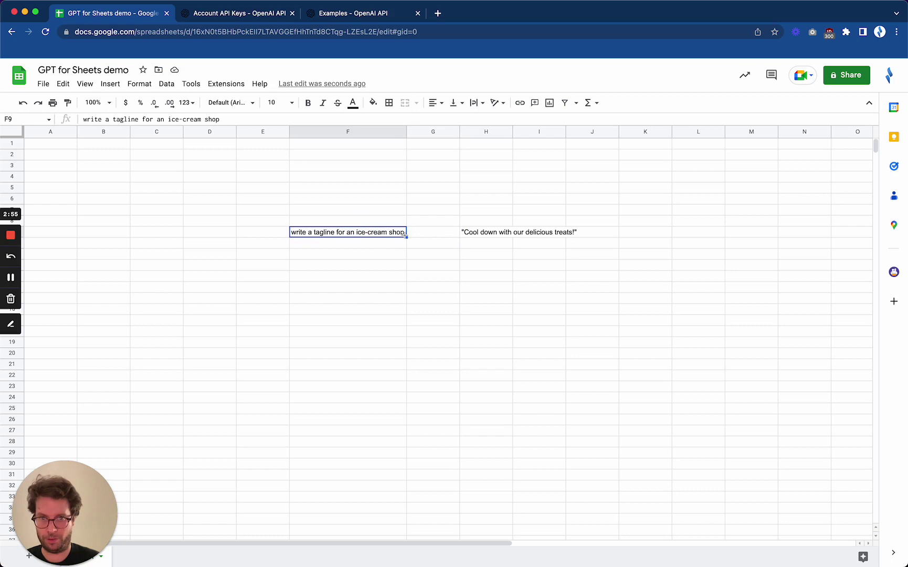
Copy the F9 prompt into F10 and fill it down to F19.
{"action": "key", "text": "super+c"}
{"action": "key", "text": "Down"}
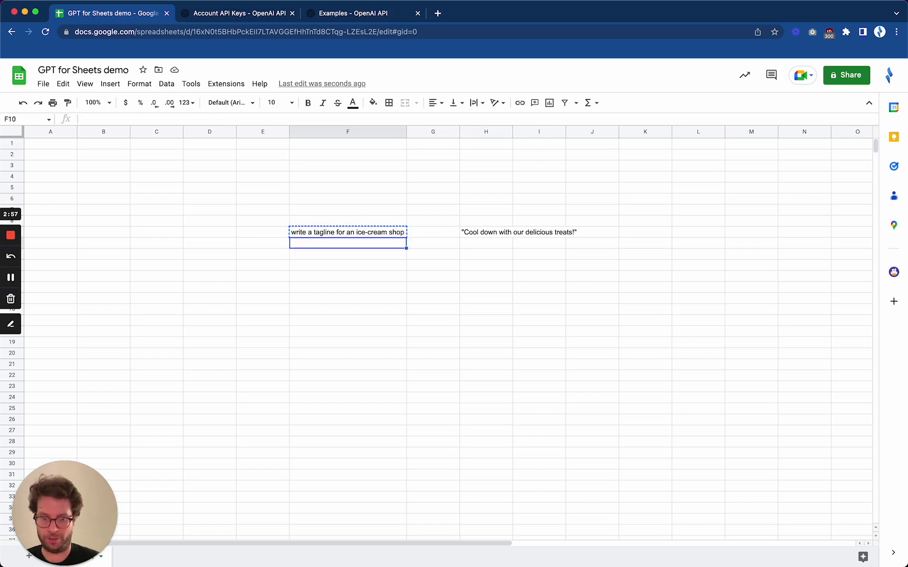
{"action": "key", "text": "super+v"}
{"action": "left_click_drag", "start_coordinate": [407, 248], "coordinate": [404, 347]}
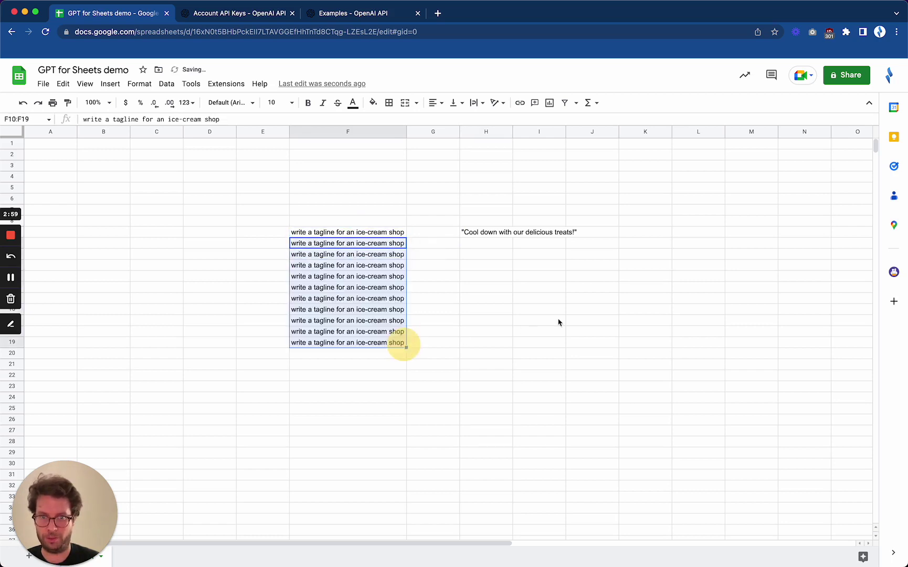
Fill the H9 =gpt formula down to H19, confirming H13 refers to F13.
{"action": "left_click", "coordinate": [482, 237]}
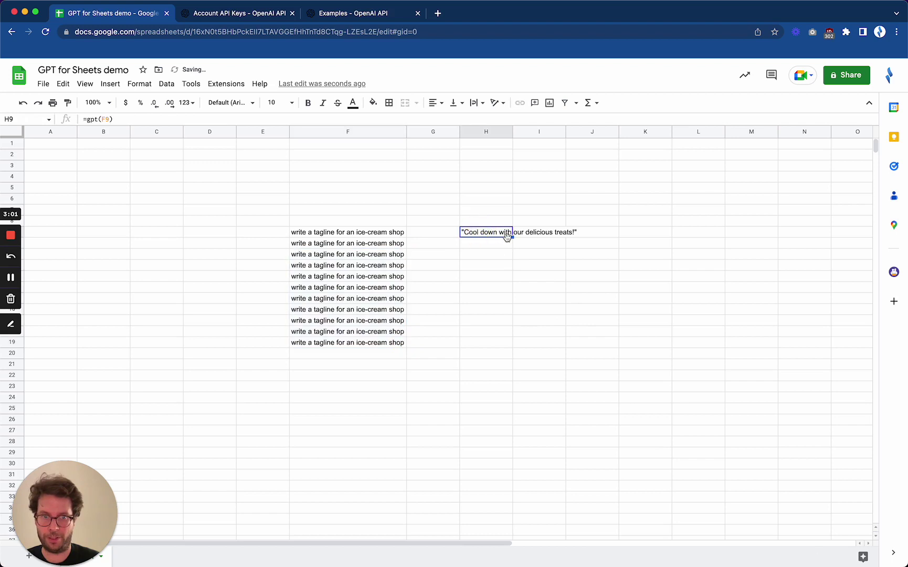
{"action": "left_click_drag", "start_coordinate": [512, 238], "coordinate": [504, 344]}
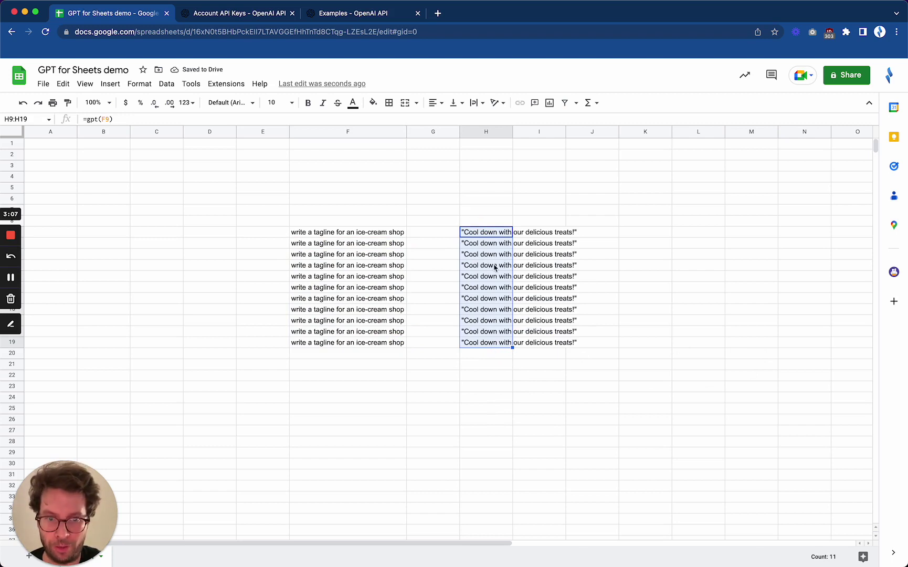
{"action": "left_click", "coordinate": [482, 278]}
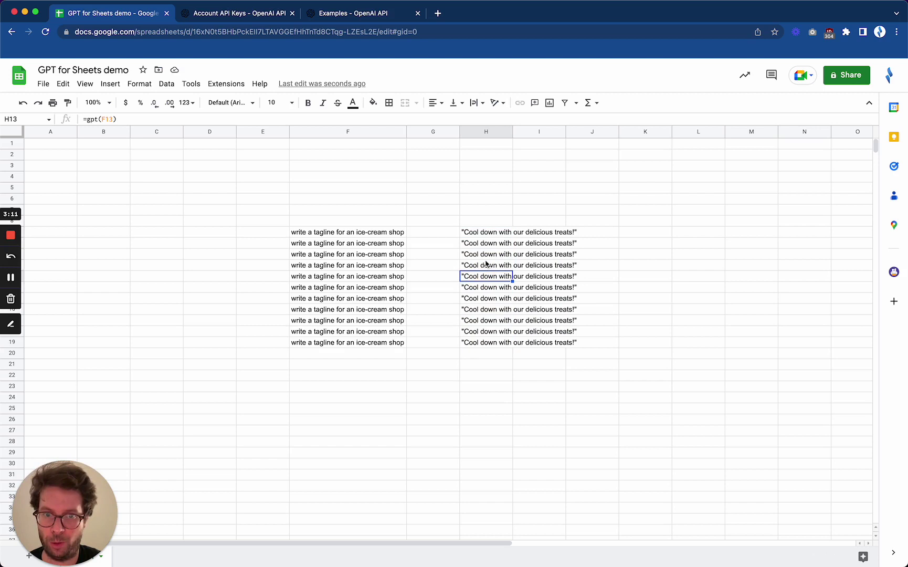
{"action": "left_click", "coordinate": [486, 235]}
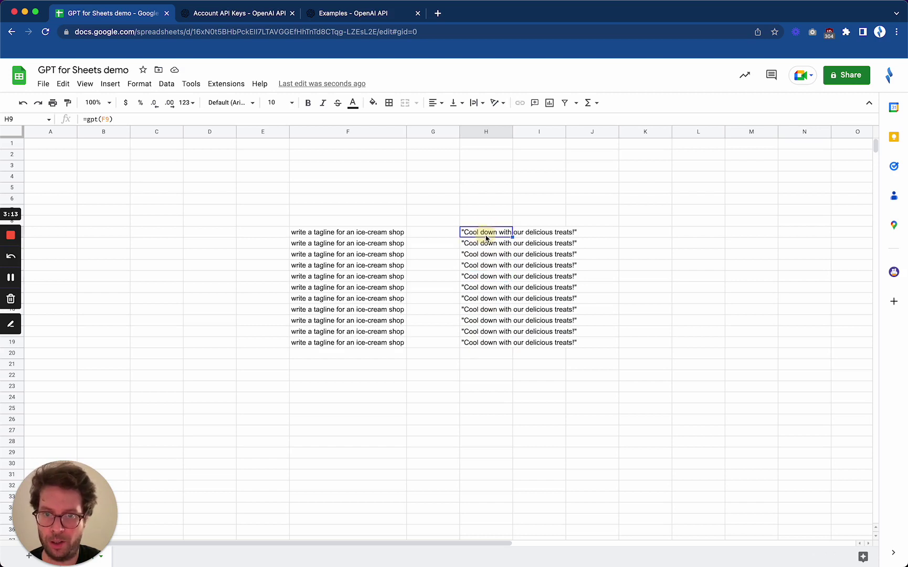
Change the H9 formula to =gpt(F9,,1) for temperature 1.
{"action": "left_click", "coordinate": [142, 119]}
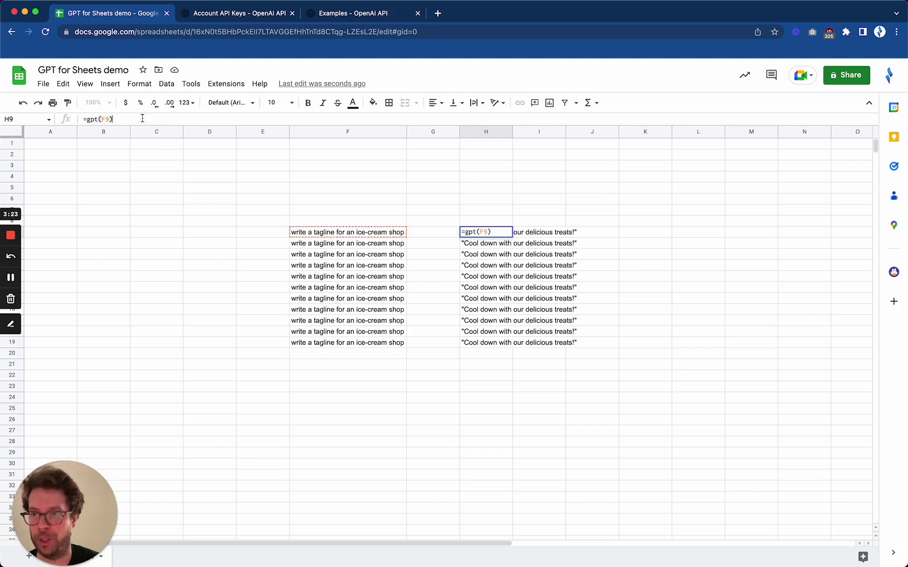
{"action": "key", "text": "Left"}
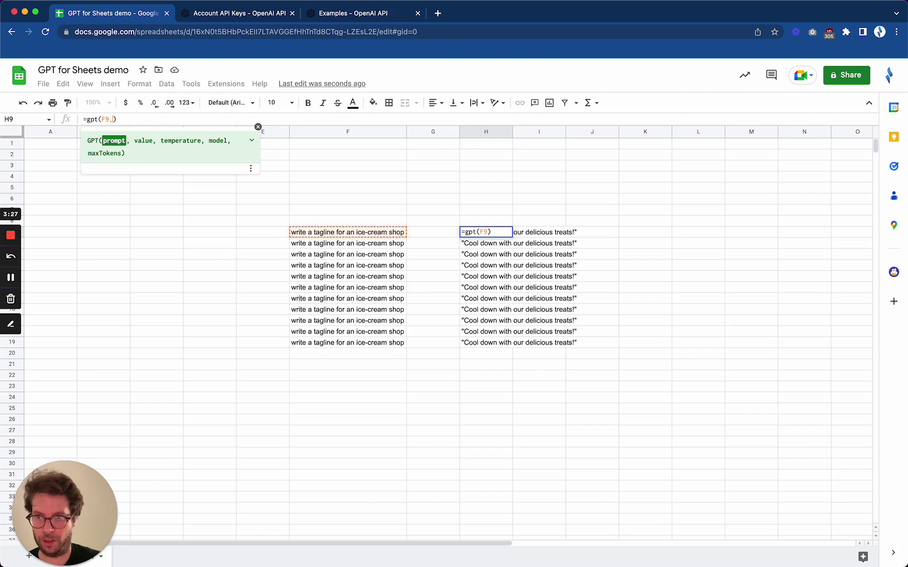
{"action": "type", "text": ",,"}
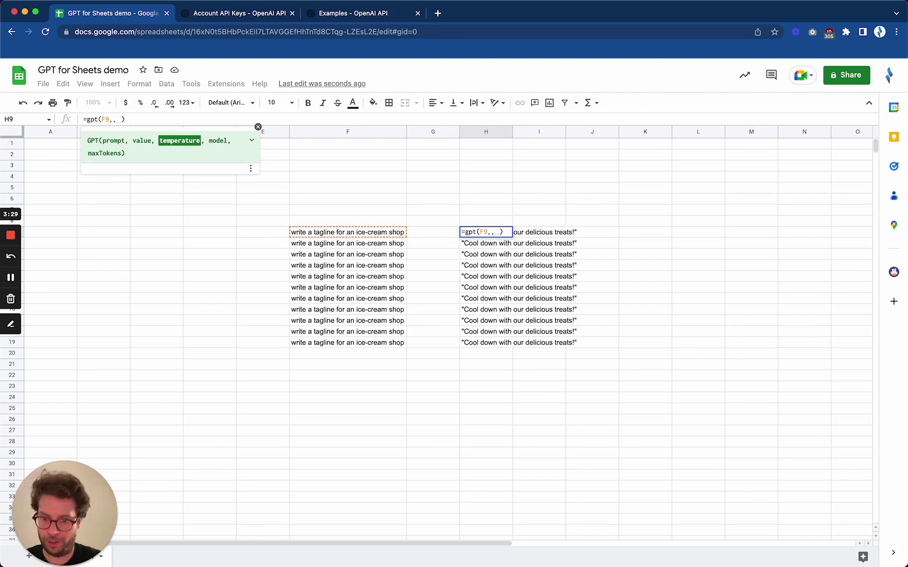
{"action": "key", "text": "BackSpace"}
{"action": "type", "text": "1"}
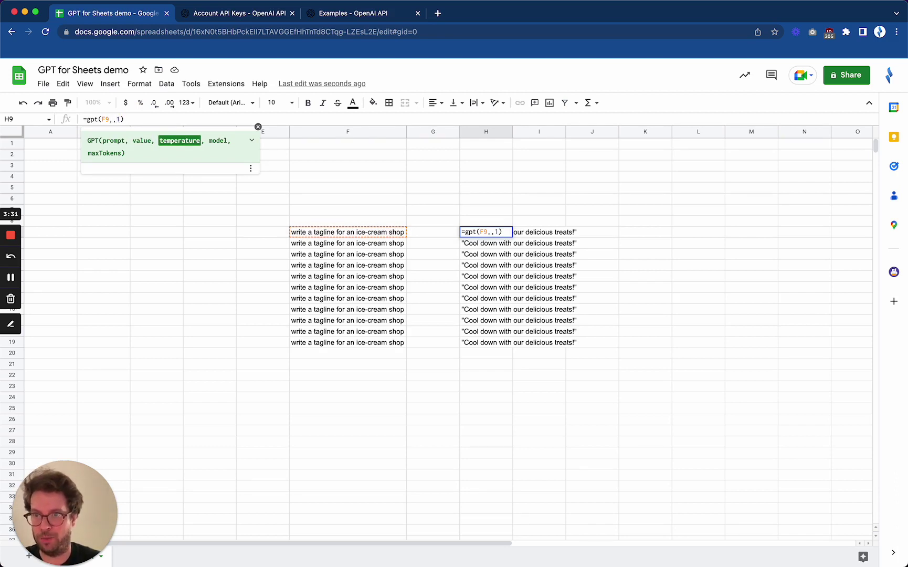
{"action": "key", "text": "Return"}
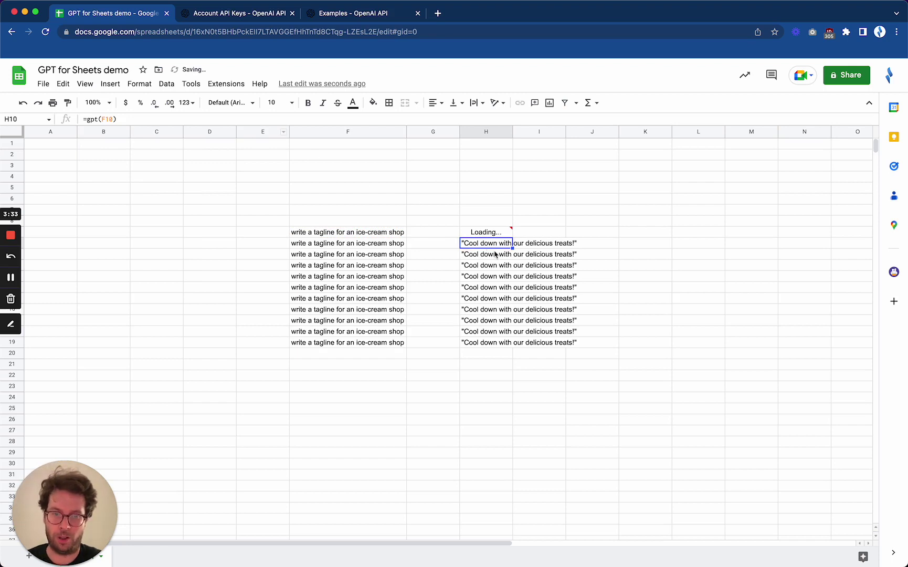
Fill the temperature-1 formula down to H19 to get varied taglines.
{"action": "left_click", "coordinate": [504, 233]}
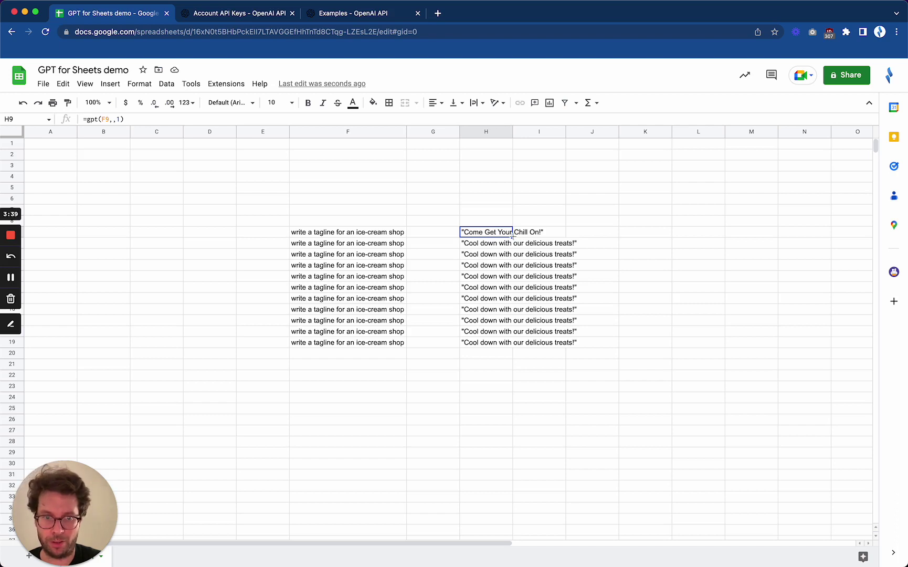
{"action": "left_click_drag", "start_coordinate": [513, 237], "coordinate": [647, 335]}
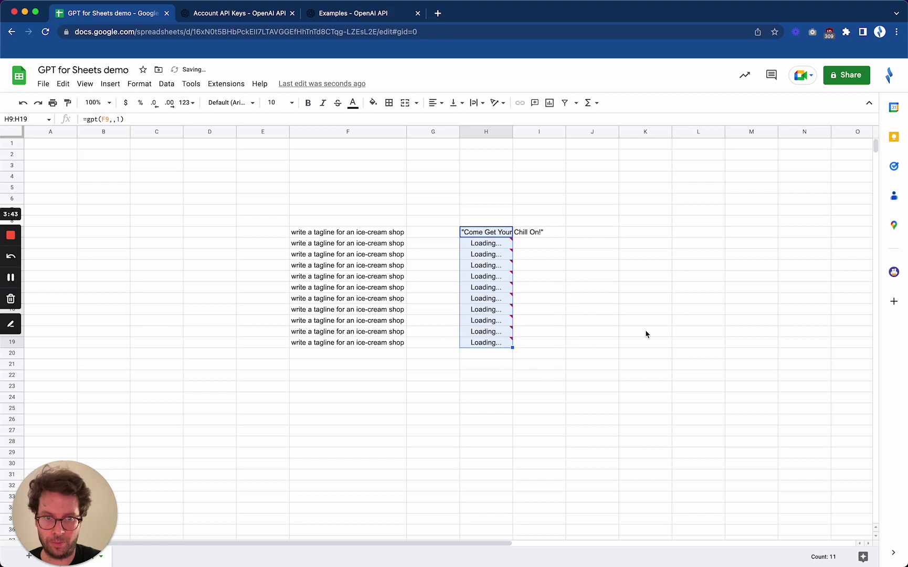
{"action": "left_click", "coordinate": [547, 388]}
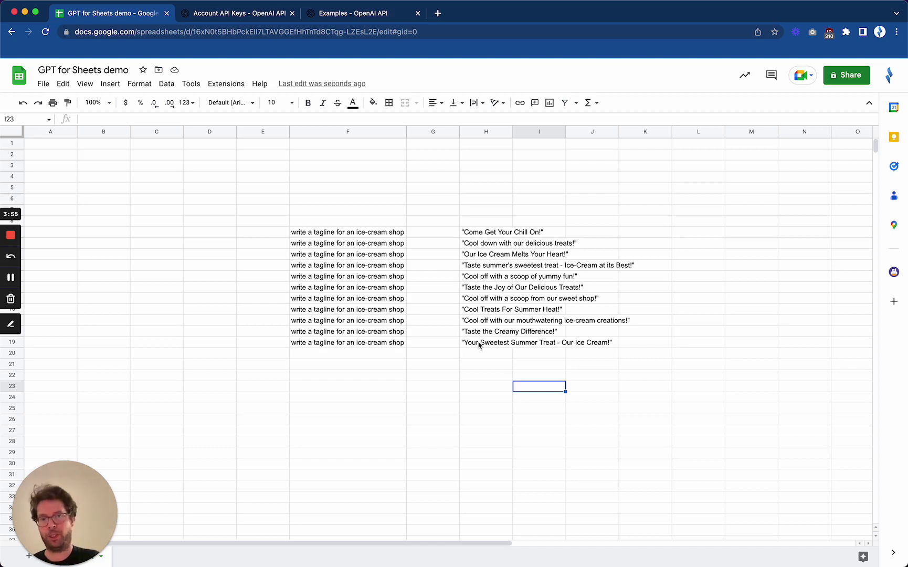
Append ' in' to the F9 prompt.
{"action": "left_click", "coordinate": [429, 235]}
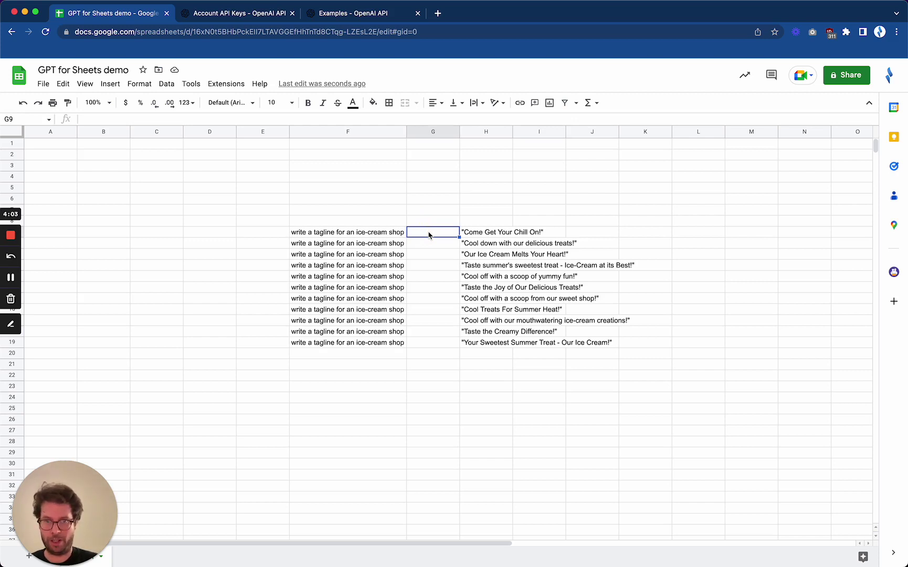
{"action": "key", "text": "Left"}
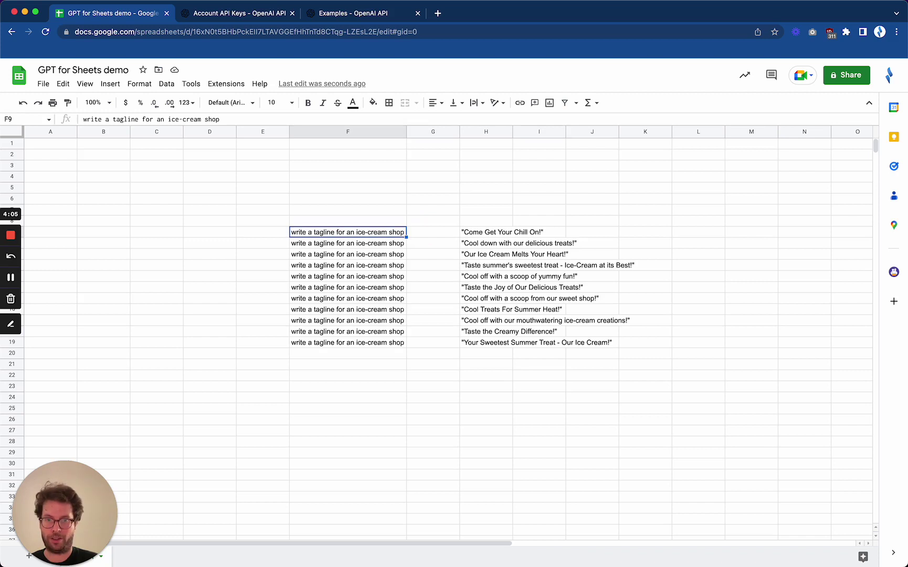
{"action": "key", "text": "Return"}
{"action": "type", "text": "in"}
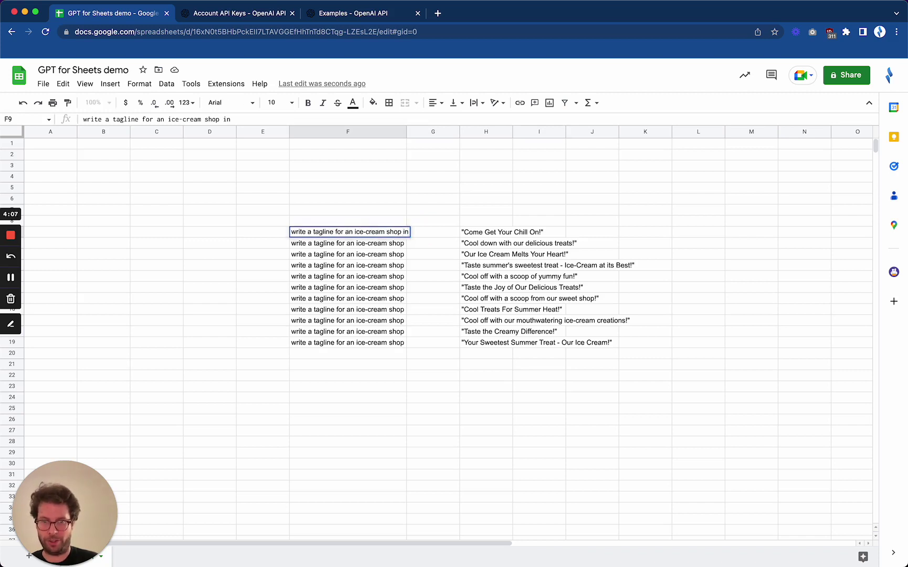
{"action": "key", "text": "Return"}
Delete the GPT taglines in H9:H19.
{"action": "left_click", "coordinate": [399, 235]}
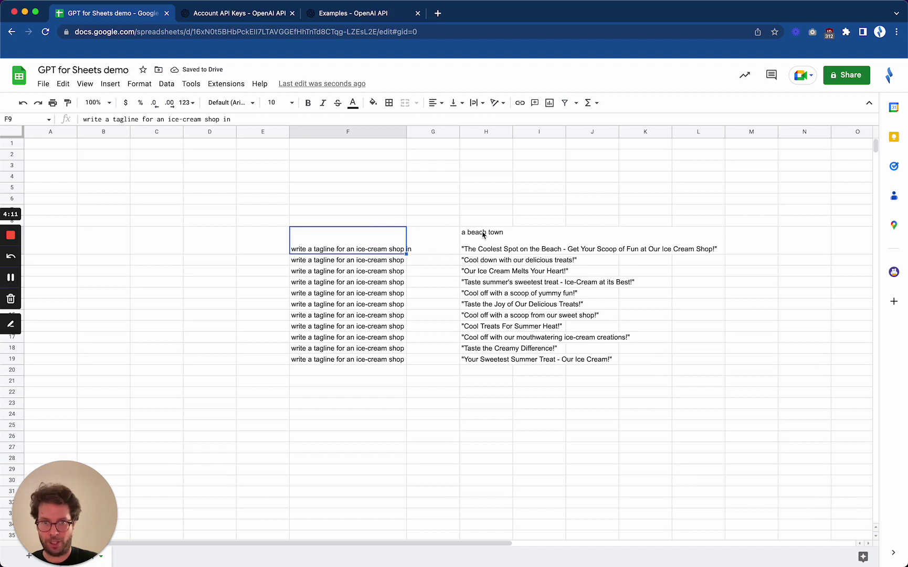
{"action": "left_click_drag", "start_coordinate": [482, 235], "coordinate": [483, 365]}
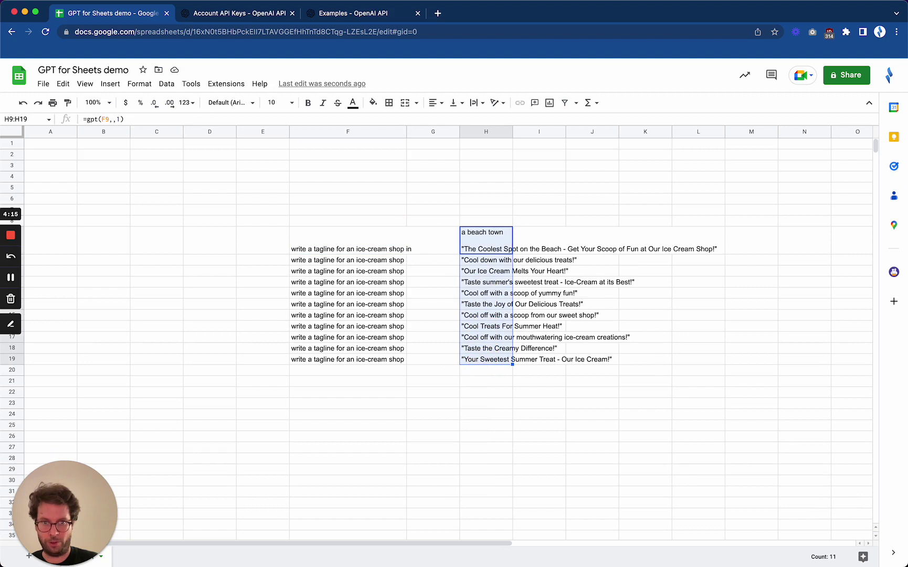
{"action": "key", "text": "Delete"}
Fill the edited F9 prompt down to F19 and autofit column F.
{"action": "left_click", "coordinate": [397, 234]}
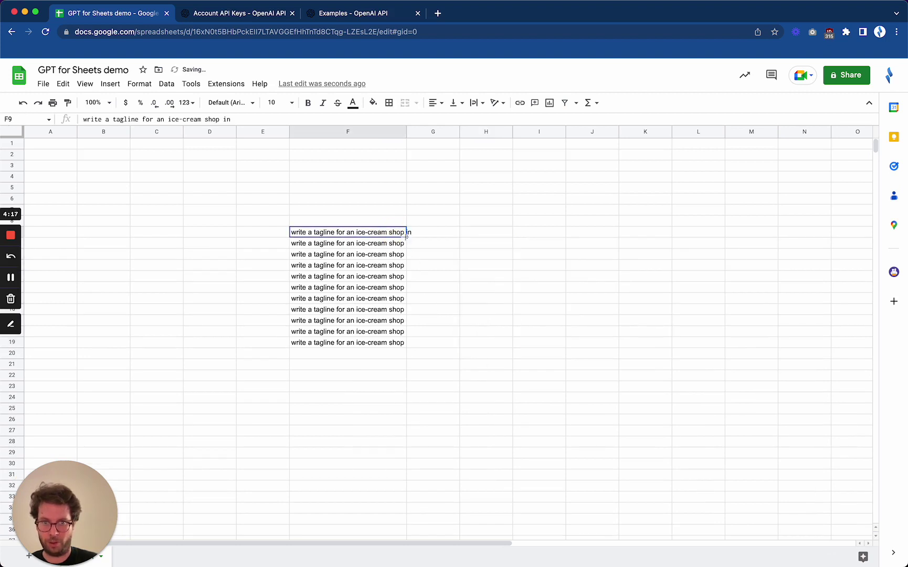
{"action": "left_click_drag", "start_coordinate": [406, 237], "coordinate": [403, 344]}
{"action": "left_click", "coordinate": [396, 235]}
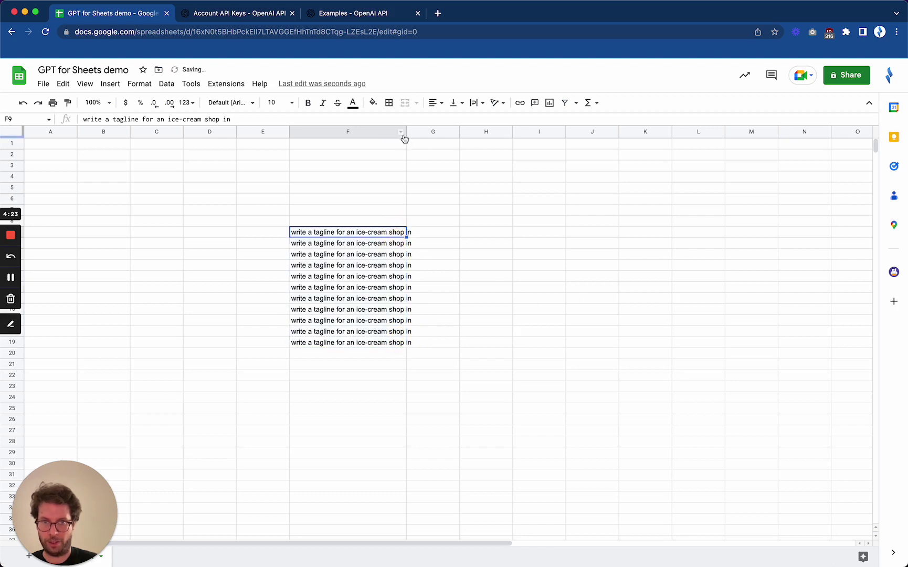
{"action": "double_click", "coordinate": [406, 131]}
{"action": "key", "text": "Return"}
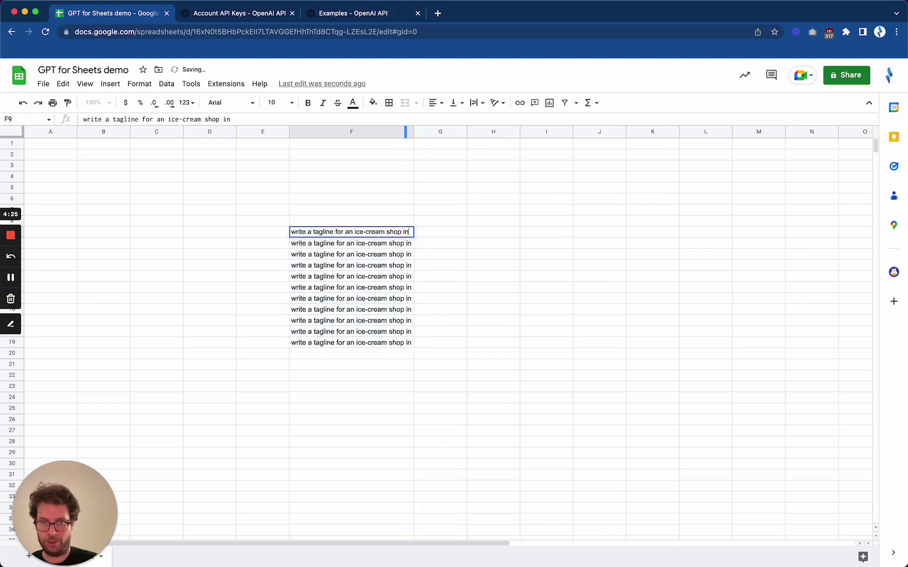
{"action": "key", "text": "Return"}
{"action": "left_click", "coordinate": [391, 233]}
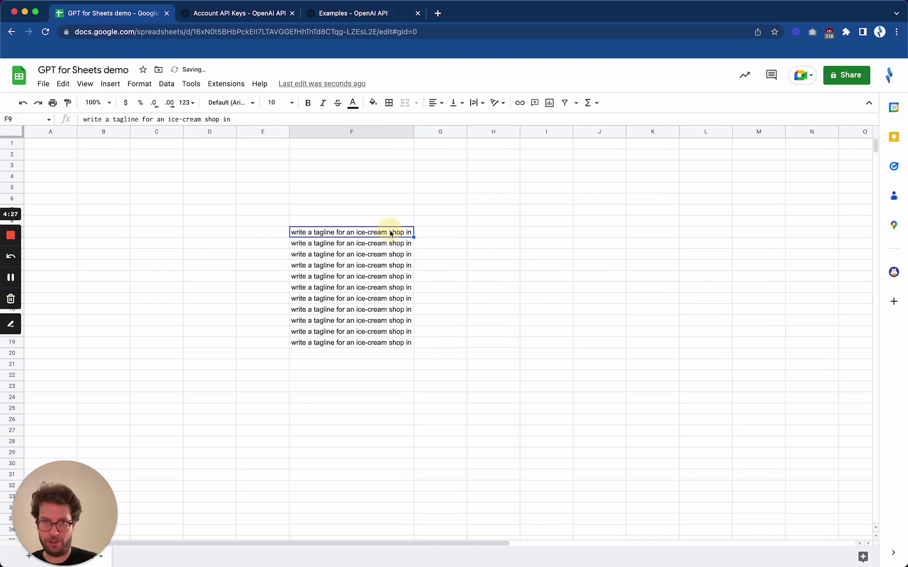
{"action": "left_click_drag", "start_coordinate": [414, 237], "coordinate": [412, 340]}
Type iceland, kenya and france into G9:G11.
{"action": "left_click", "coordinate": [444, 236]}
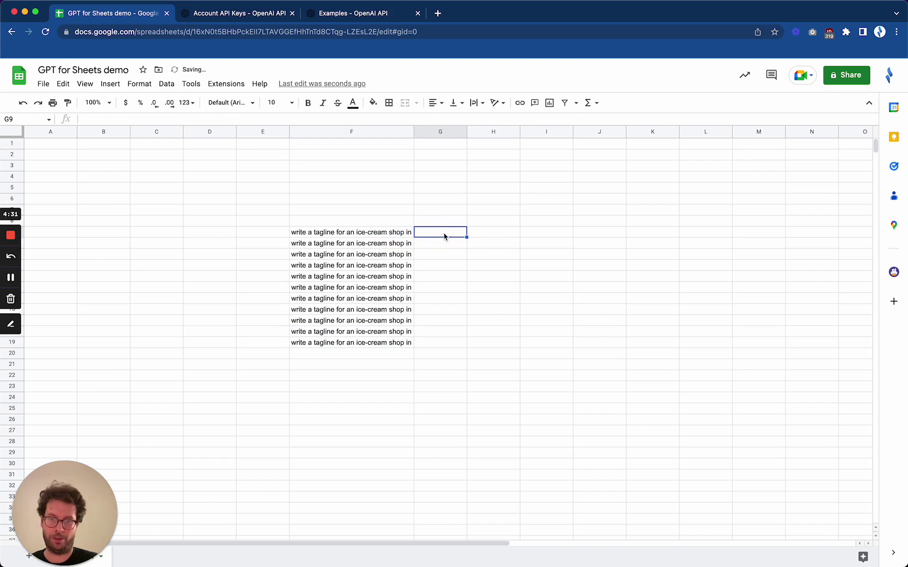
{"action": "type", "text": "iceland"}
{"action": "key", "text": "Return"}
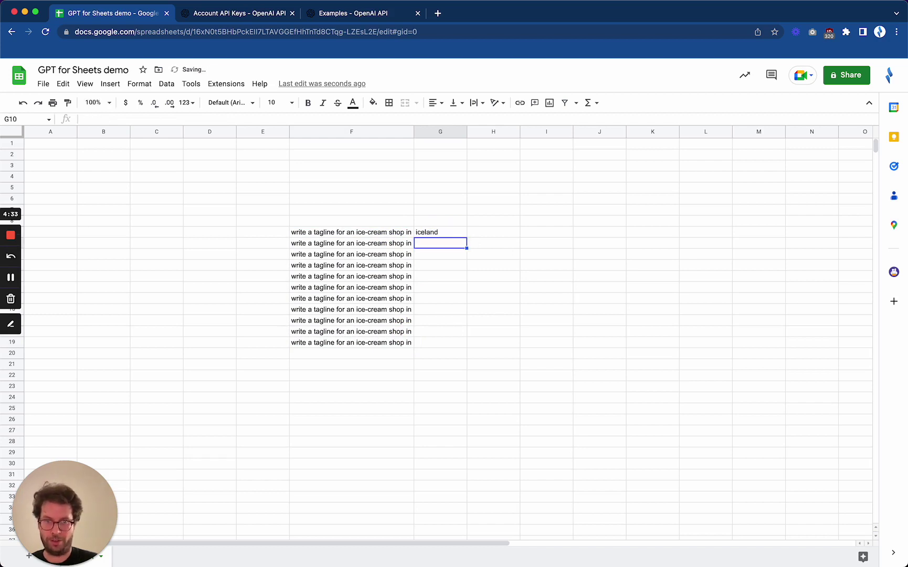
{"action": "type", "text": "kenya"}
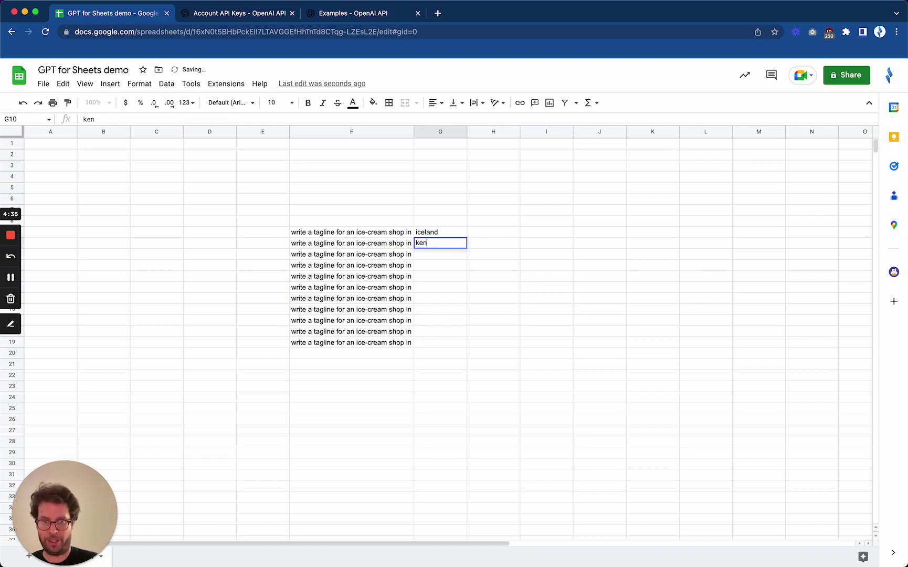
{"action": "key", "text": "Return"}
{"action": "type", "text": "france"}
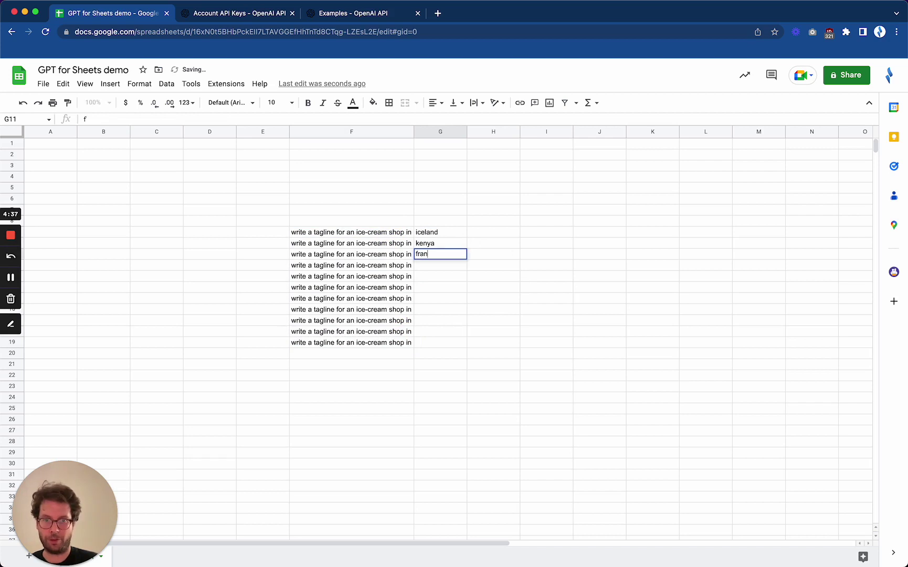
{"action": "key", "text": "Return"}
Add qatar, morocco and argentina in G12:G14, then clear the F15:F19 prompts.
{"action": "type", "text": "qatar"}
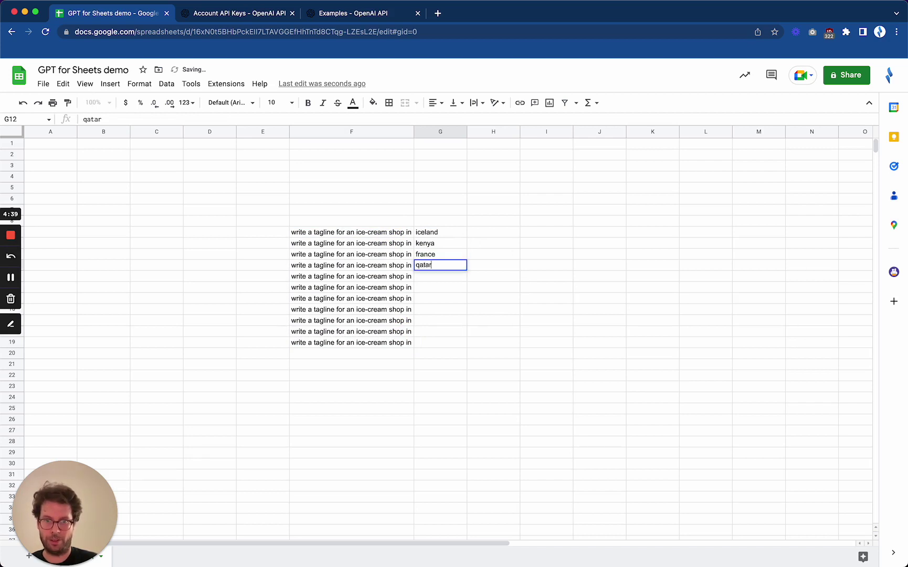
{"action": "key", "text": "Return"}
{"action": "type", "text": "morocco"}
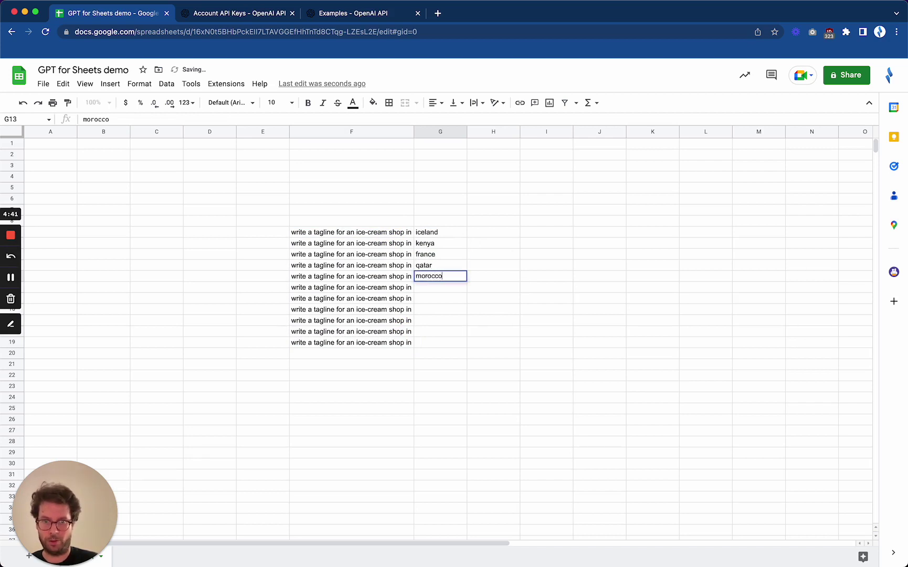
{"action": "key", "text": "Return"}
{"action": "type", "text": "argentina"}
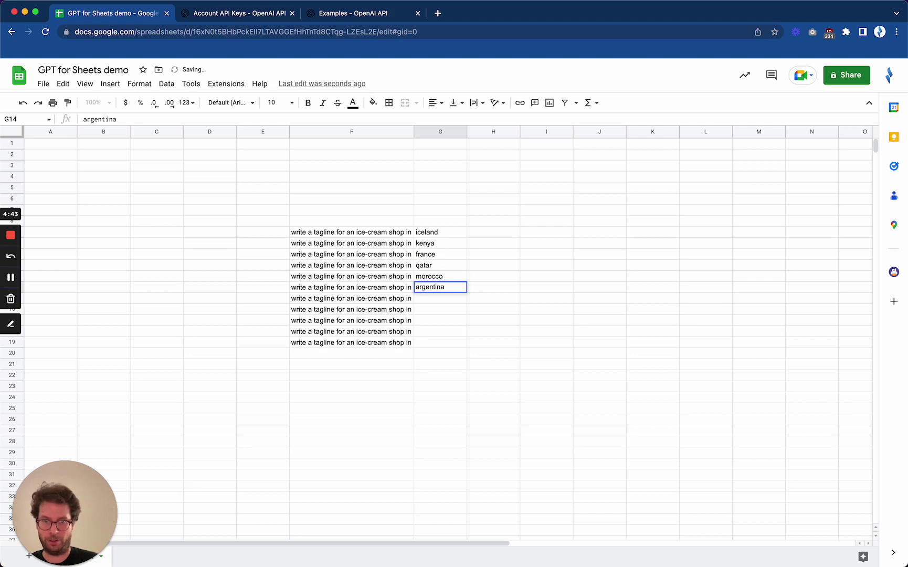
{"action": "key", "text": "Return"}
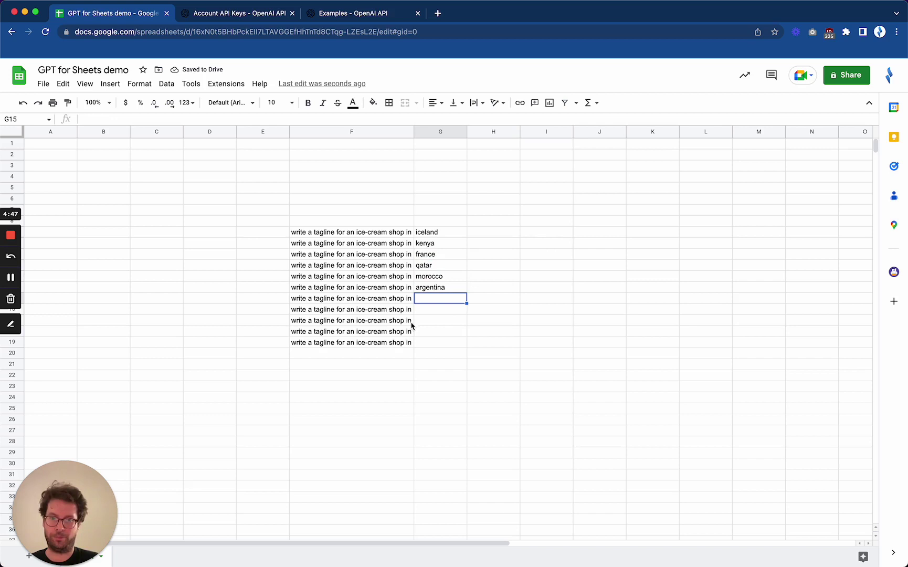
{"action": "left_click_drag", "start_coordinate": [385, 300], "coordinate": [386, 348]}
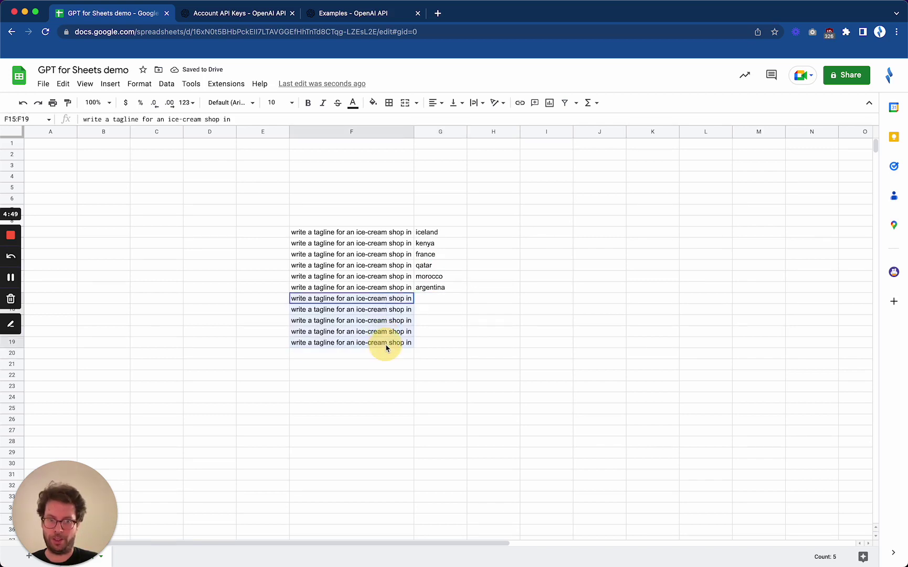
{"action": "key", "text": "Delete"}
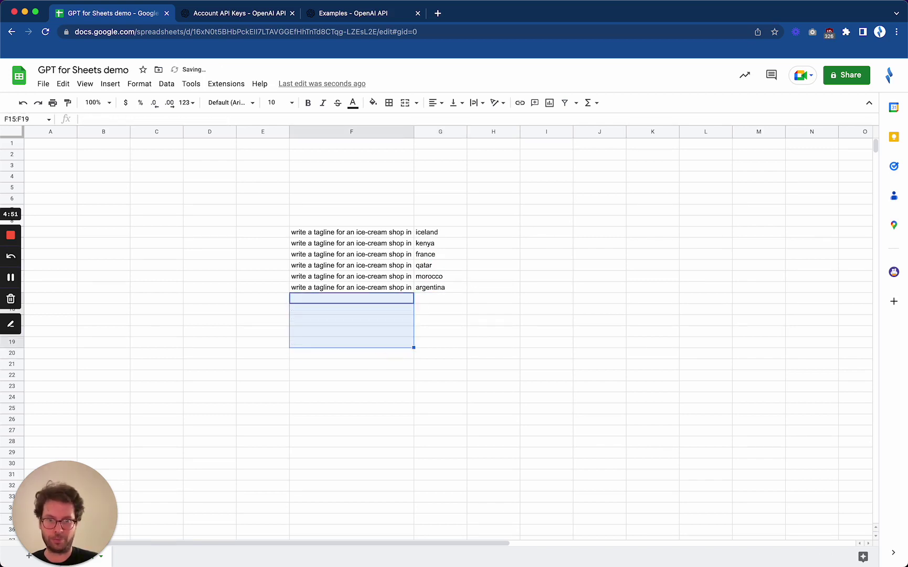
Join the prompt and country in H9 with =F9 & G9, and autofill it down to H14.
{"action": "left_click", "coordinate": [494, 232]}
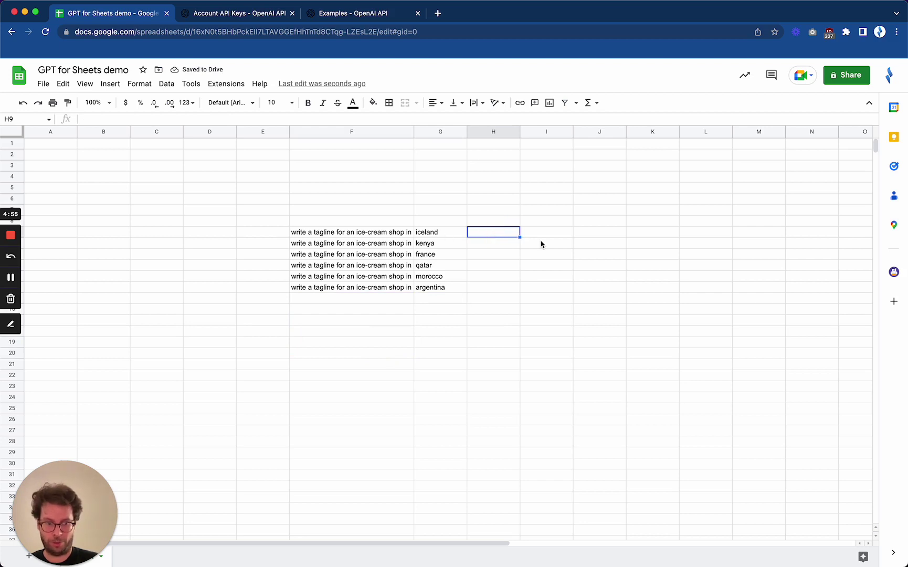
{"action": "left_click", "coordinate": [395, 232]}
{"action": "left_click", "coordinate": [426, 234]}
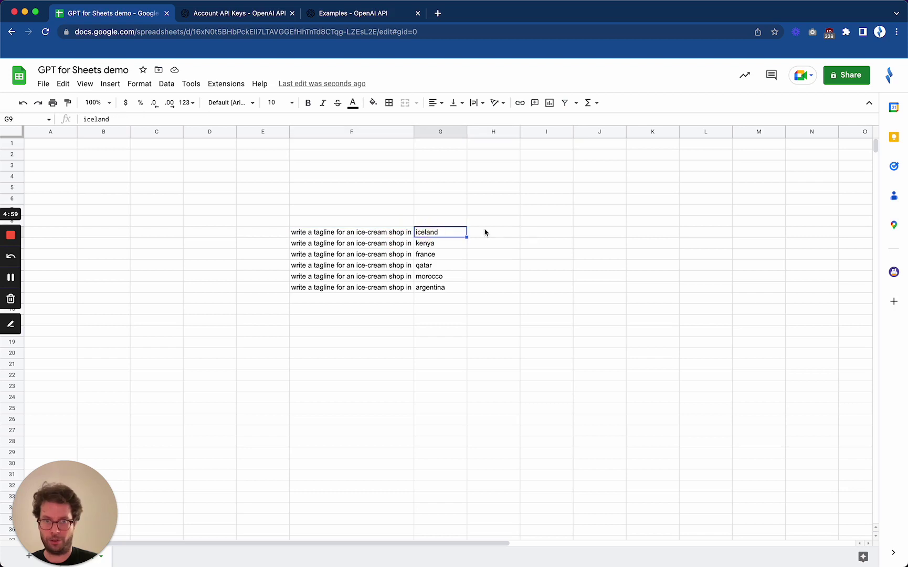
{"action": "left_click", "coordinate": [500, 237]}
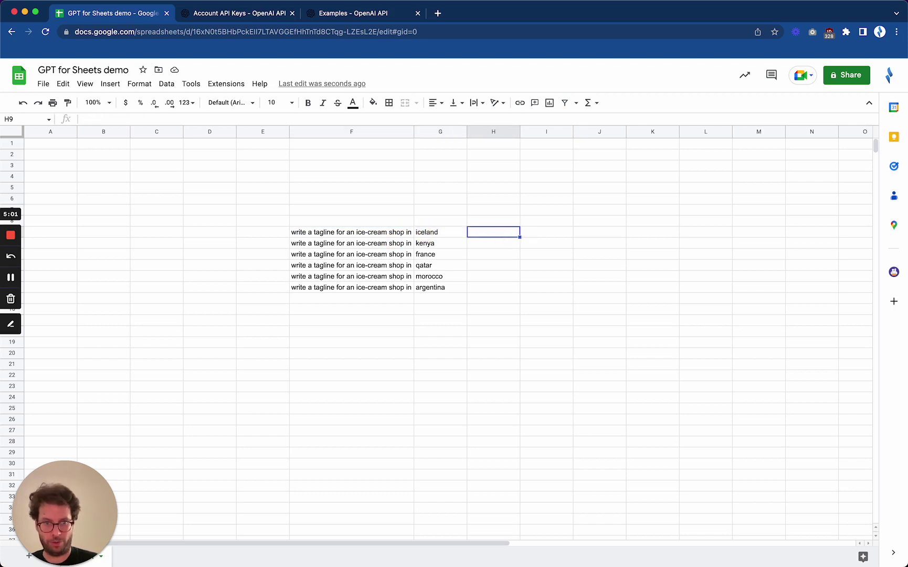
{"action": "type", "text": "="}
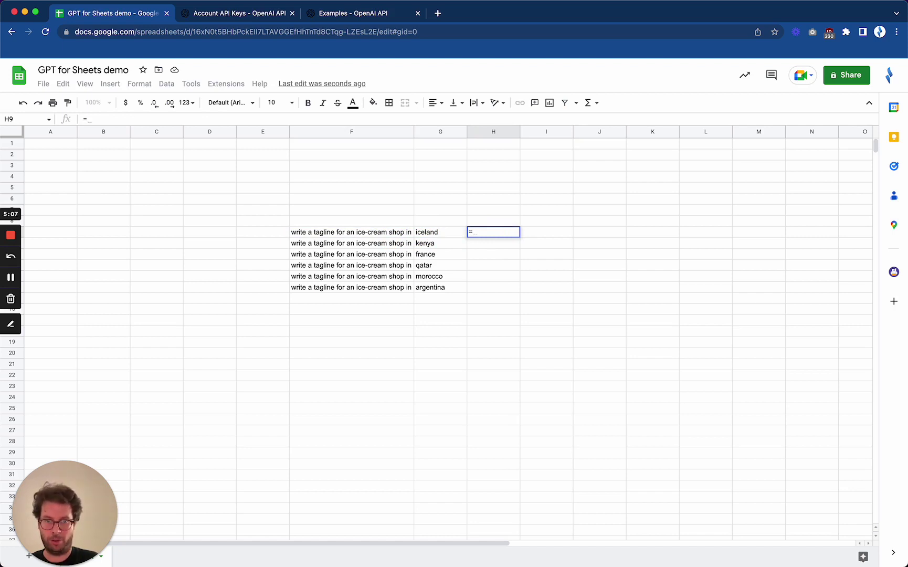
{"action": "key", "text": "Left"}
{"action": "key", "text": "Left"}
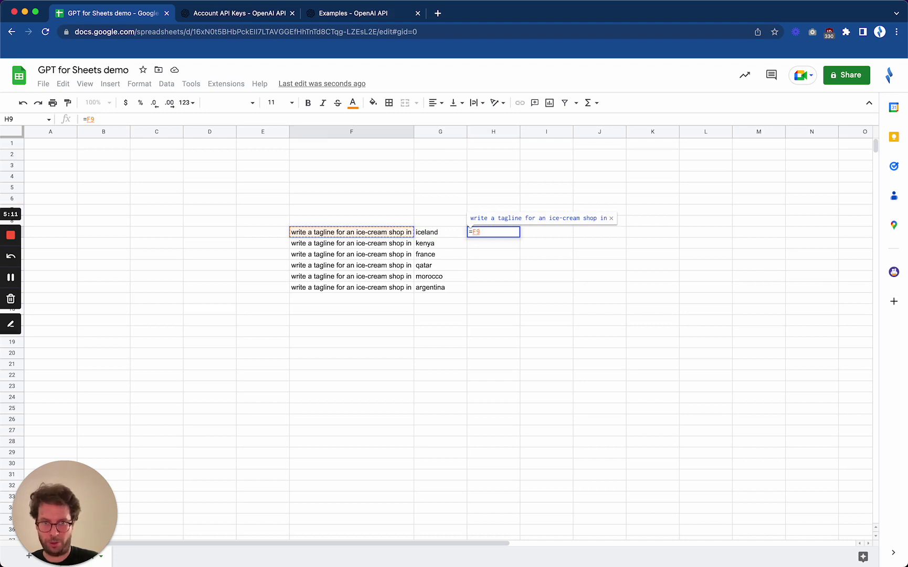
{"action": "type", "text": "&"}
{"action": "key", "text": "Left"}
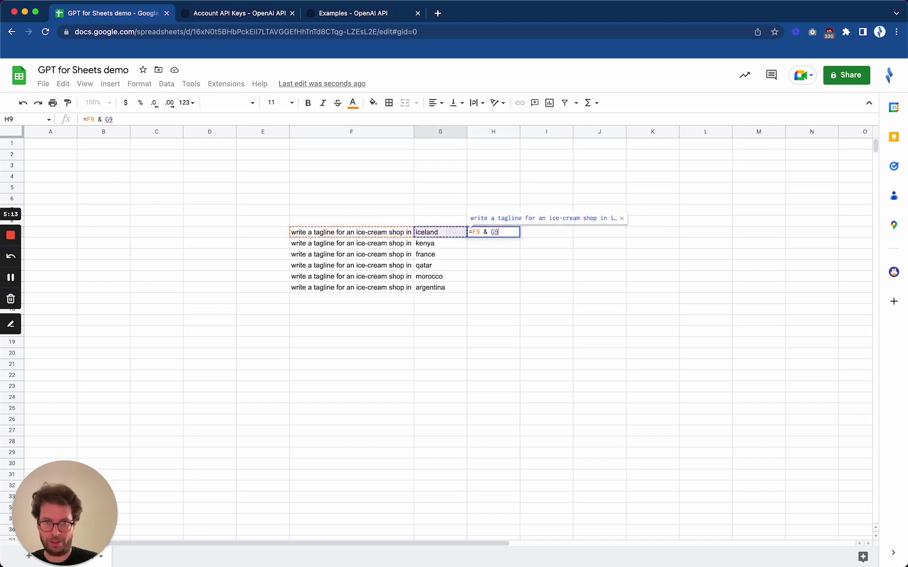
{"action": "key", "text": "Return"}
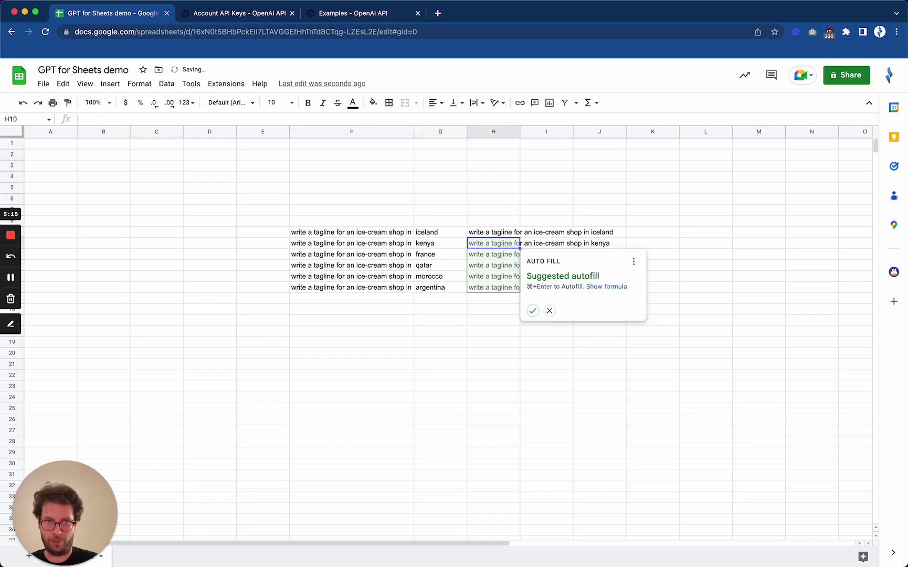
{"action": "left_click", "coordinate": [532, 311]}
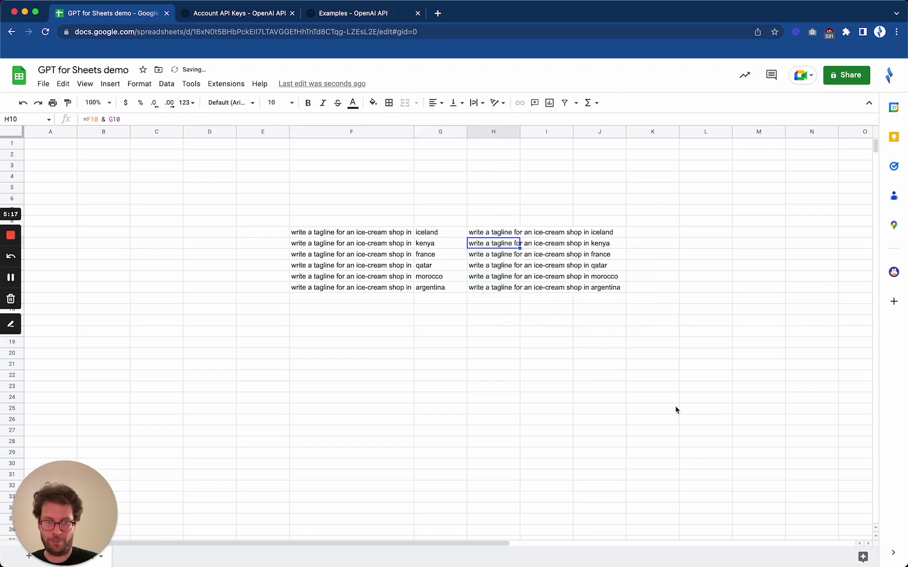
{"action": "left_click", "coordinate": [661, 234]}
Enter =gpt(H9,,1) in K9 and fill it down to K14 for all six country taglines.
{"action": "type", "text": "="}
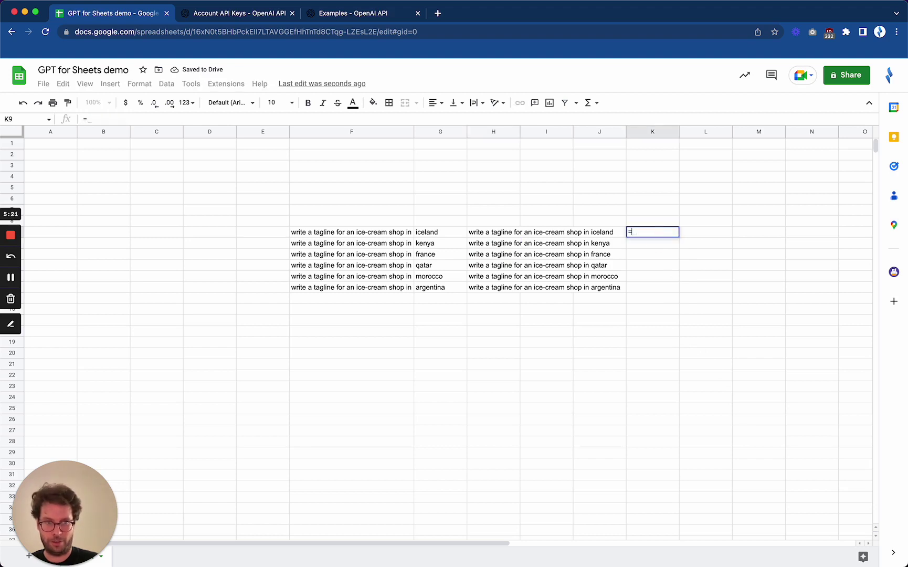
{"action": "type", "text": "gpt("}
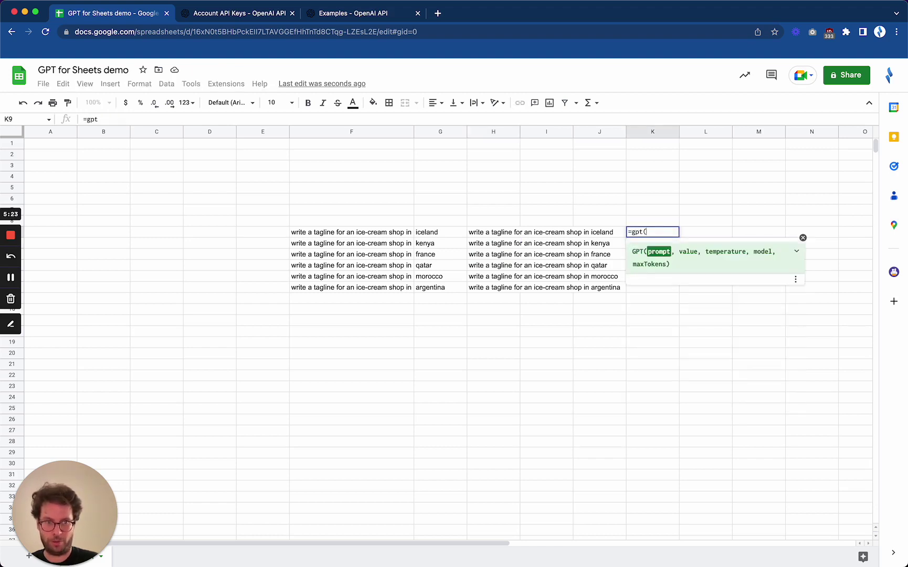
{"action": "key", "text": "Left"}
{"action": "key", "text": "Left"}
{"action": "key", "text": "Left"}
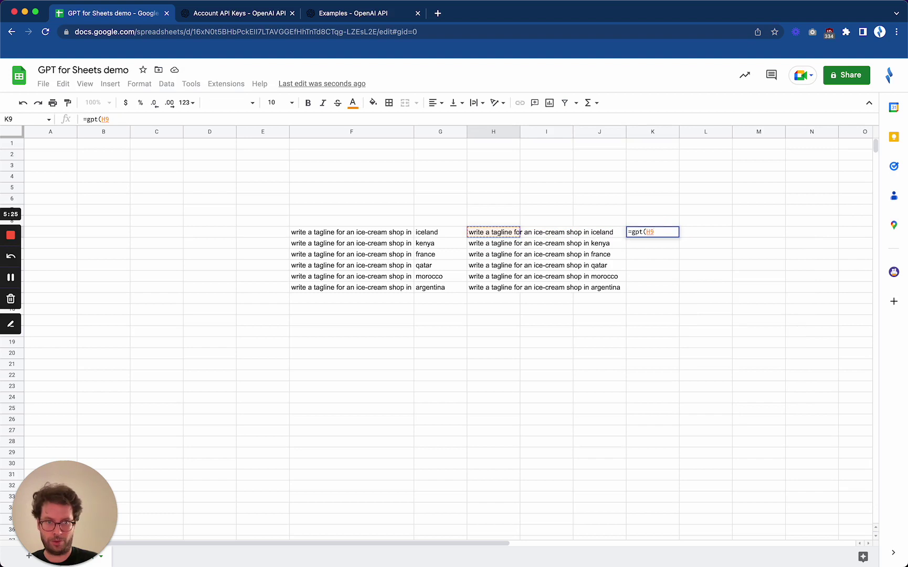
{"action": "type", "text": ")"}
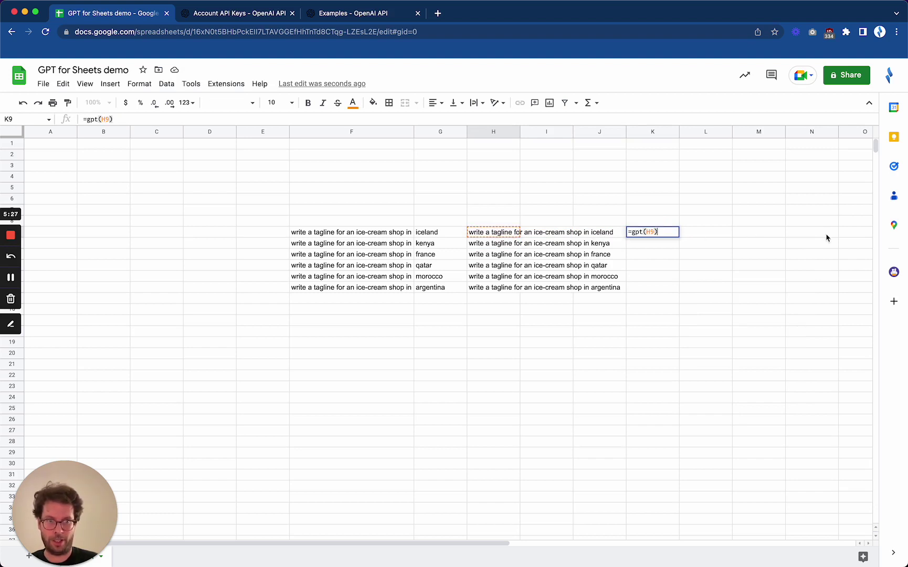
{"action": "key", "text": "Left"}
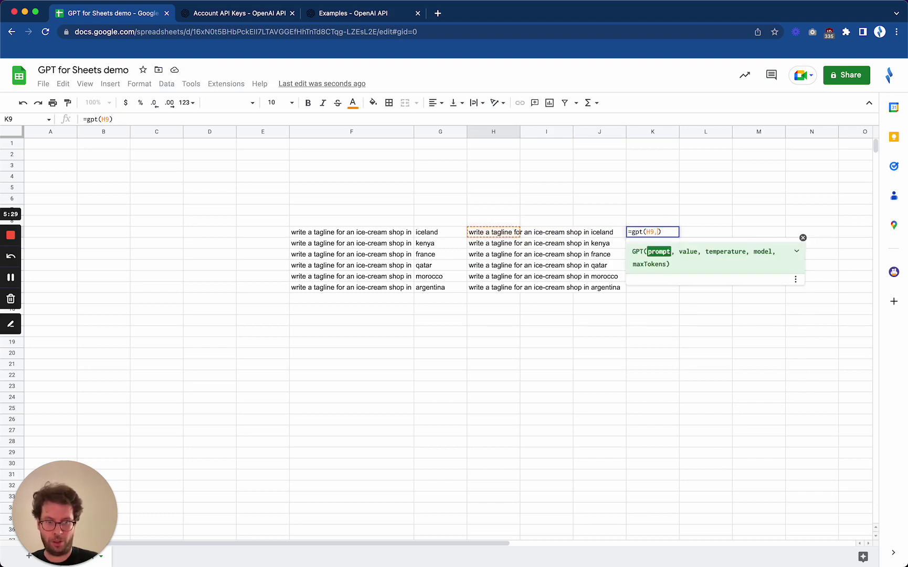
{"action": "type", "text": ","}
{"action": "key", "text": "BackSpace"}
{"action": "type", "text": ",1"}
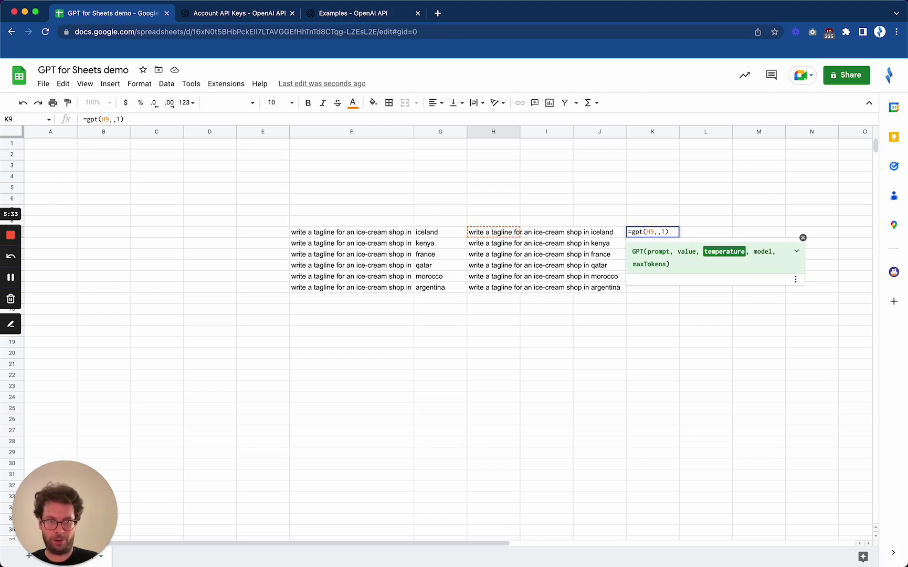
{"action": "key", "text": "Return"}
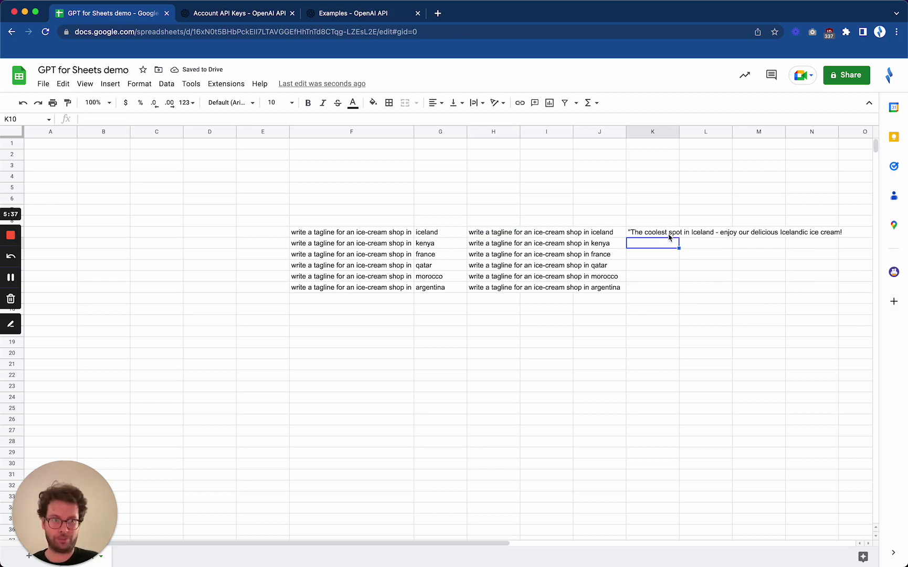
{"action": "left_click", "coordinate": [669, 236]}
{"action": "left_click_drag", "start_coordinate": [678, 237], "coordinate": [672, 292]}
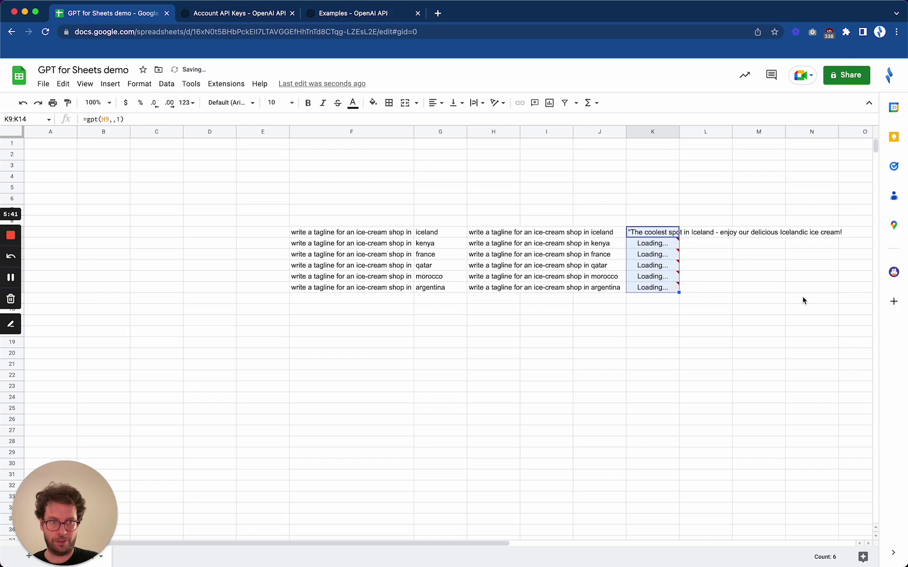
{"action": "left_click", "coordinate": [727, 334]}
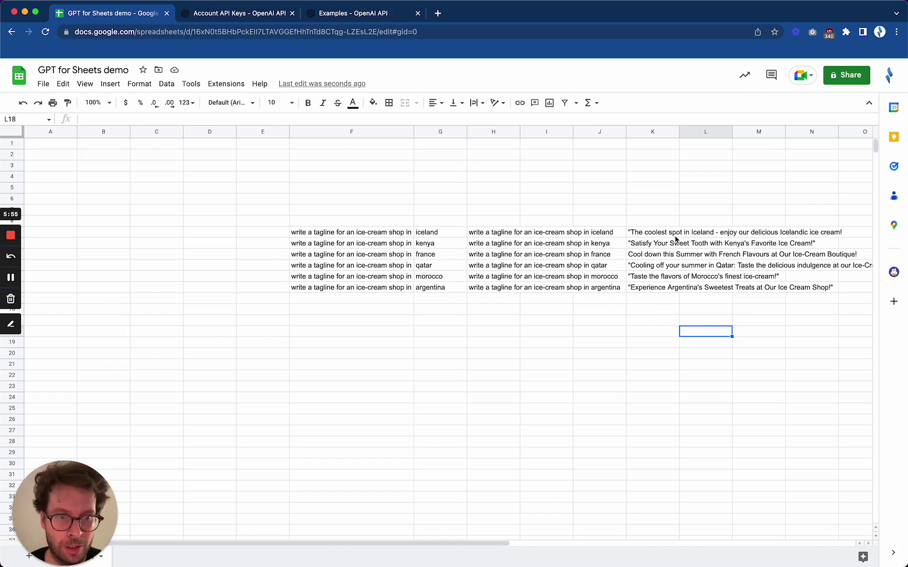
{"action": "left_click", "coordinate": [642, 236]}
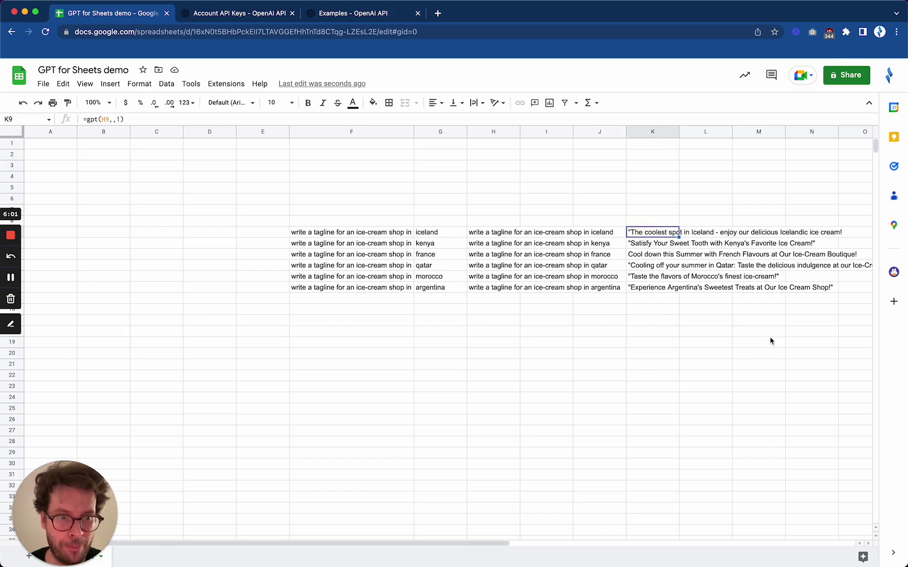
{"action": "left_click", "coordinate": [662, 325]}
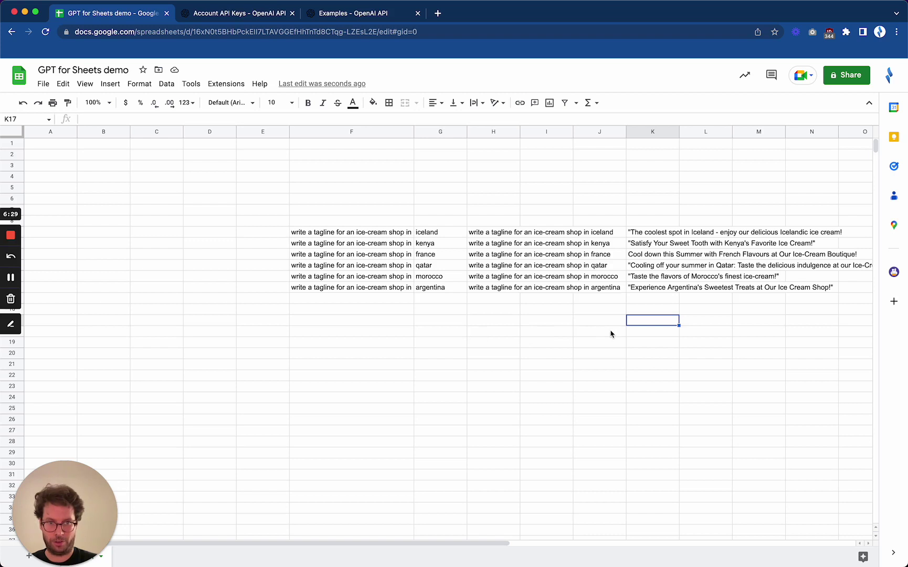
Enter 'translate in Spanish', 'translate in French' and 'translate in russian' in J17:J19.
{"action": "key", "text": "Left"}
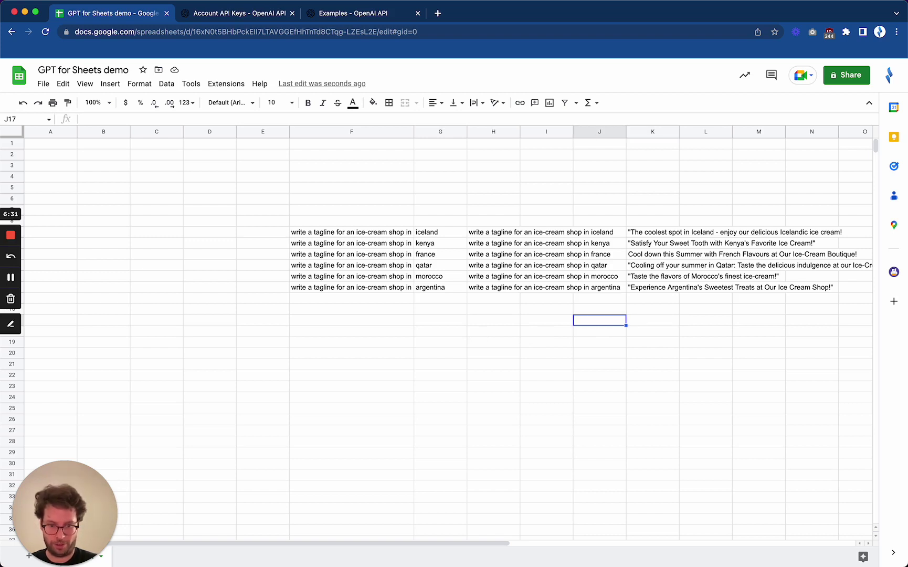
{"action": "type", "text": "trasn"}
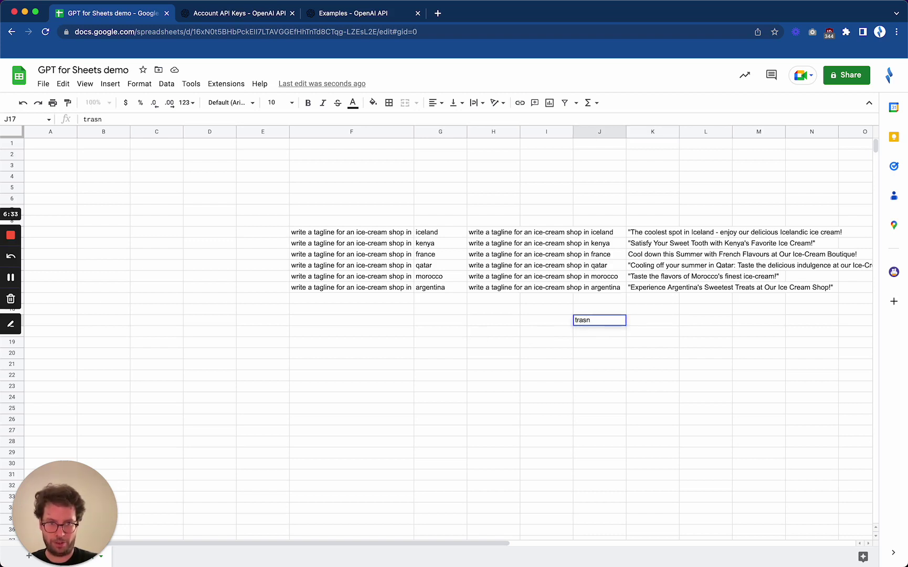
{"action": "key", "text": "BackSpace"}
{"action": "key", "text": "BackSpace"}
{"action": "type", "text": "nslate in "}
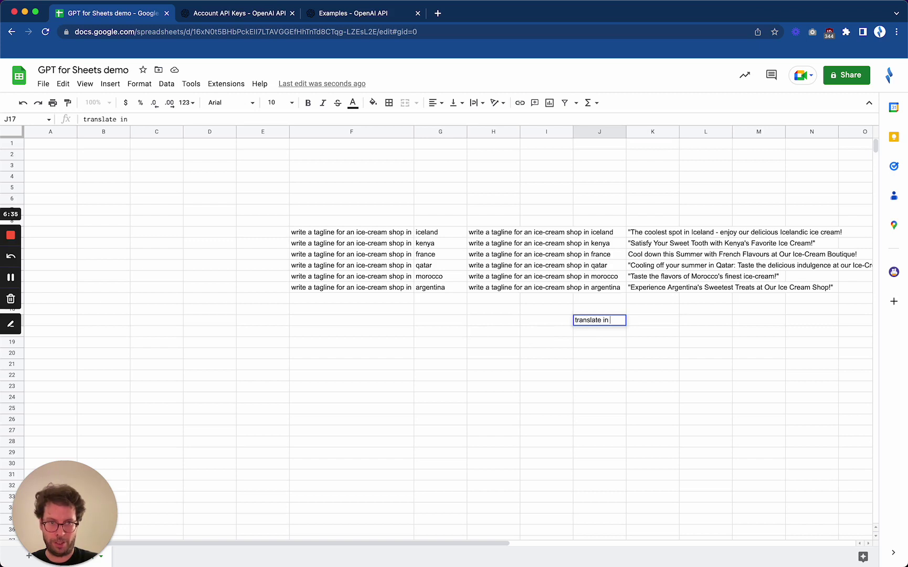
{"action": "type", "text": "Spanish"}
{"action": "key", "text": "Return"}
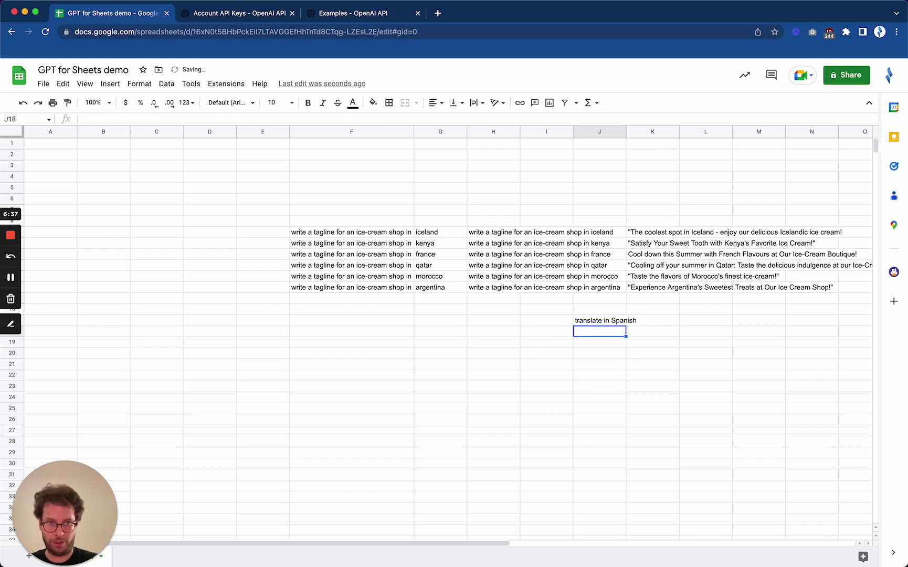
{"action": "type", "text": "translate in Spanish"}
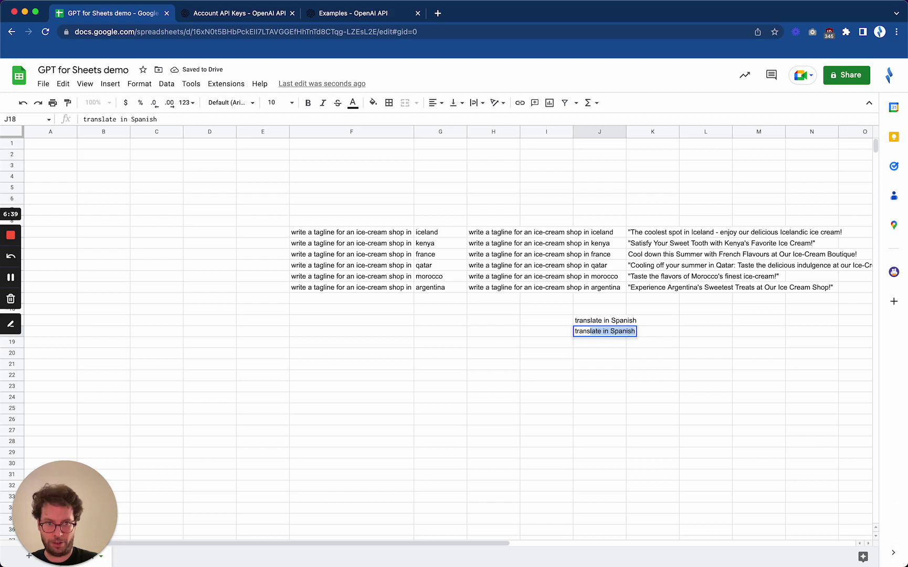
{"action": "key", "text": "shift+Right"}
{"action": "key", "text": "shift+Right"}
{"action": "key", "text": "shift+Right"}
{"action": "key", "text": "shift+Right"}
{"action": "key", "text": "shift+Right"}
{"action": "key", "text": "shift+Right"}
{"action": "key", "text": "shift+Right"}
{"action": "key", "text": "shift+Right"}
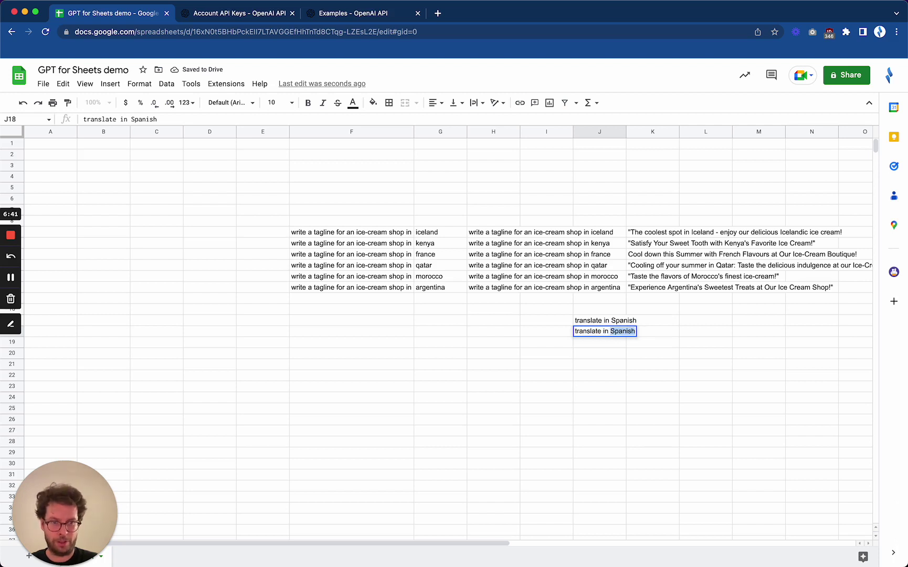
{"action": "type", "text": "French"}
{"action": "key", "text": "Return"}
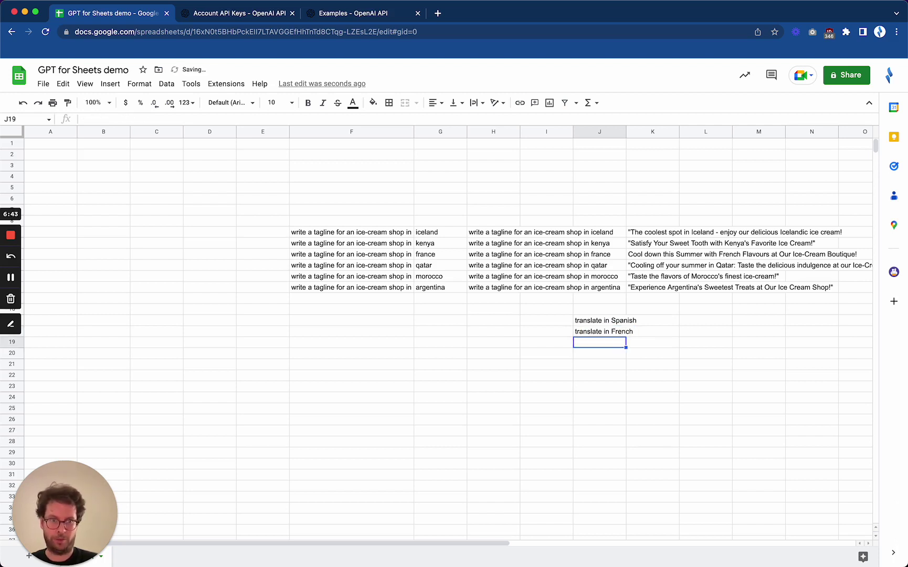
{"action": "type", "text": "tra"}
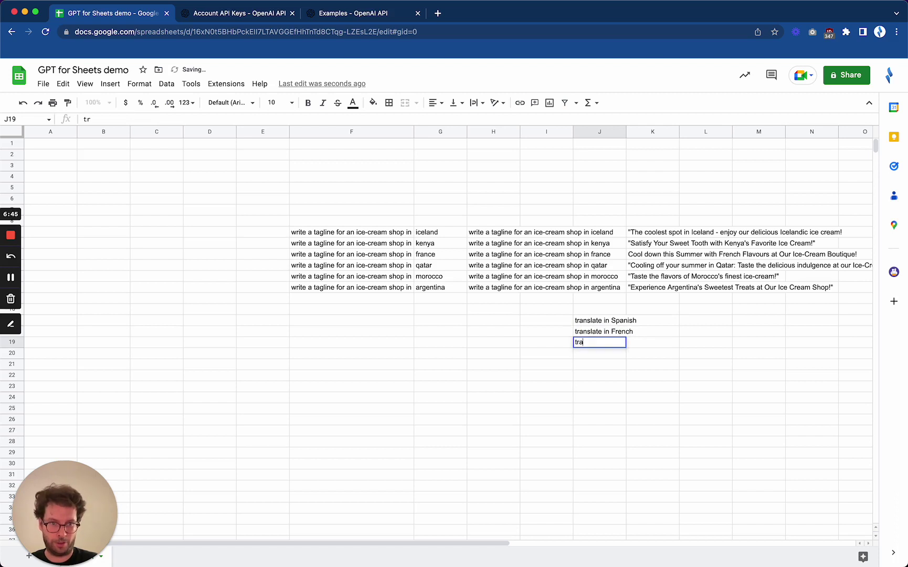
{"action": "type", "text": "nslate in "}
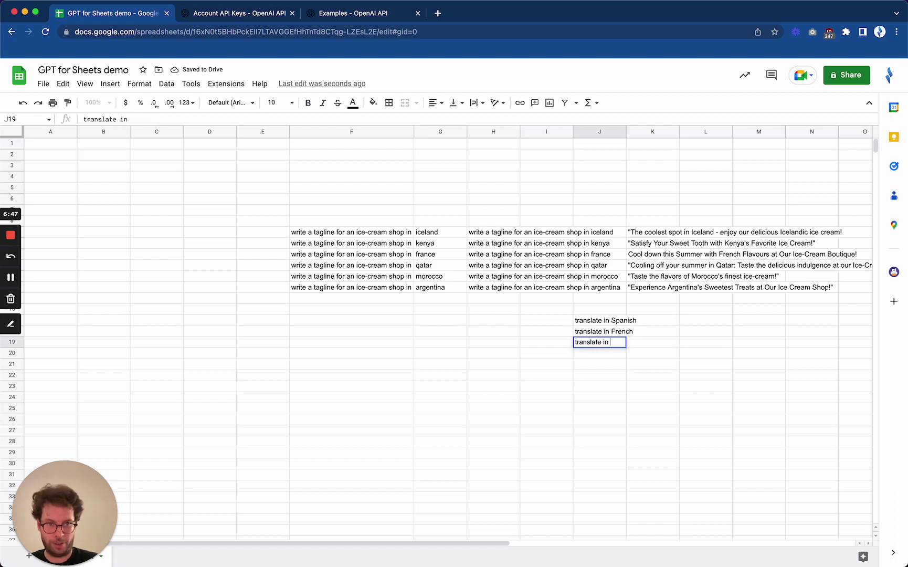
{"action": "type", "text": "ru"}
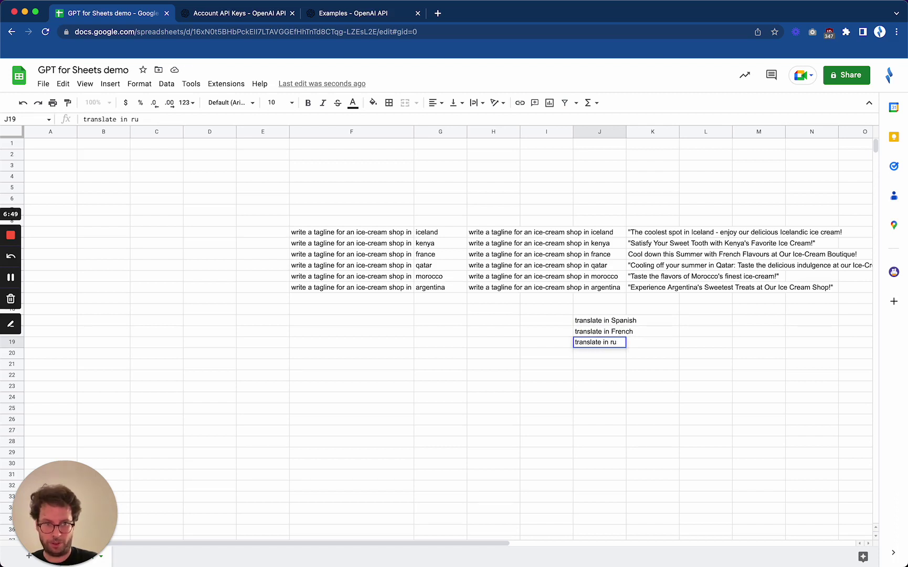
{"action": "type", "text": "ssian"}
{"action": "key", "text": "Return"}
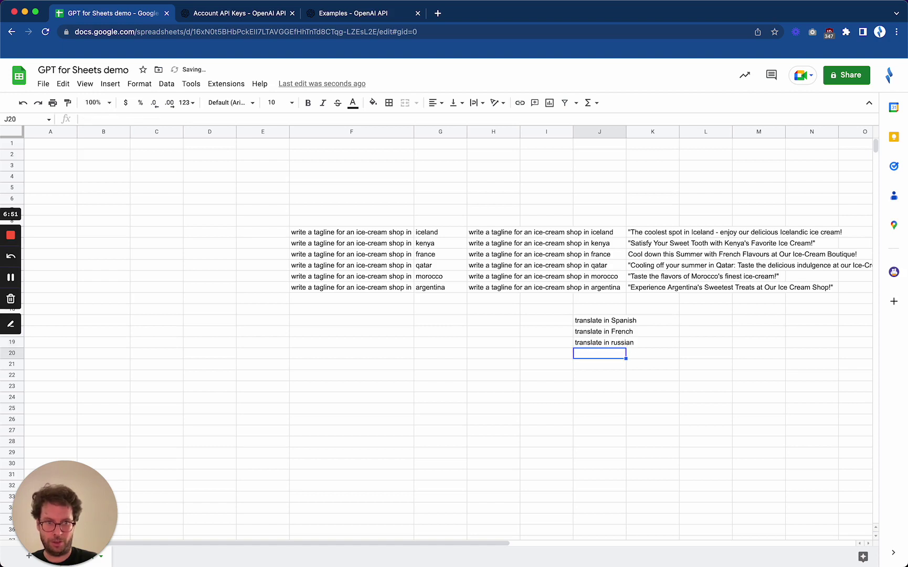
{"action": "key", "text": "Up"}
{"action": "key", "text": "Up"}
{"action": "key", "text": "Up"}
Enter =gpt(K$9) in K17 to send the Iceland tagline to GPT.
{"action": "key", "text": "Right"}
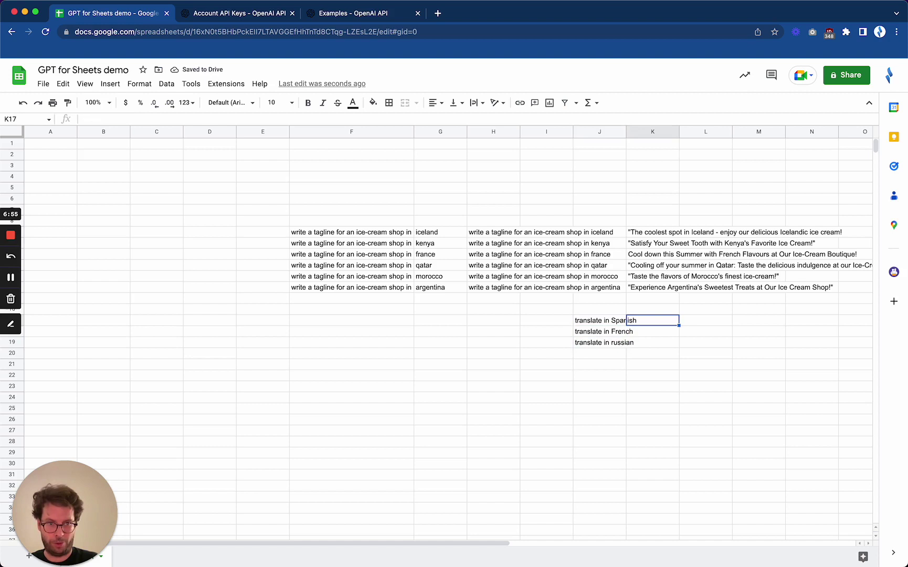
{"action": "type", "text": "="}
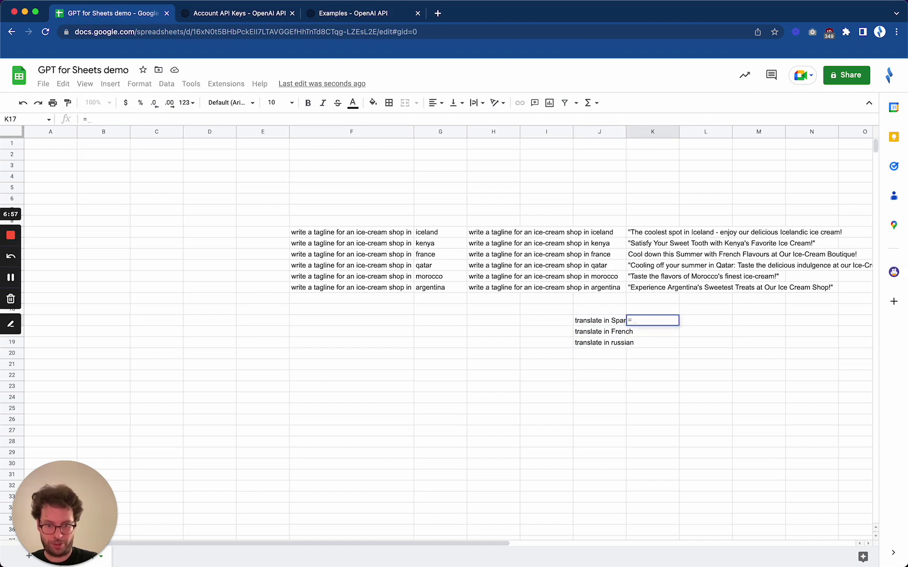
{"action": "type", "text": "gpt("}
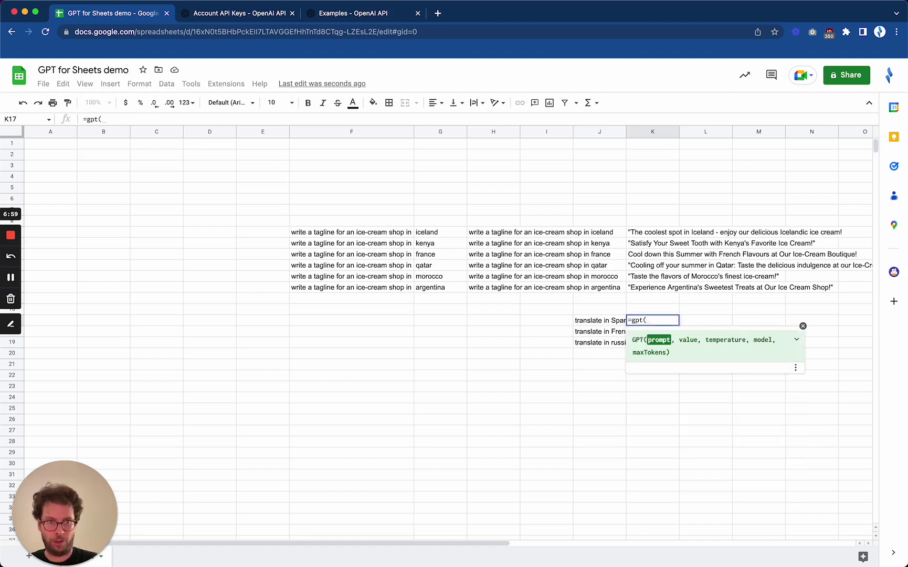
{"action": "key", "text": "Up"}
{"action": "key", "text": "Up"}
{"action": "key", "text": "Up"}
{"action": "key", "text": "Up"}
{"action": "key", "text": "Up"}
{"action": "key", "text": "Up"}
{"action": "key", "text": "Up"}
{"action": "key", "text": "Up"}
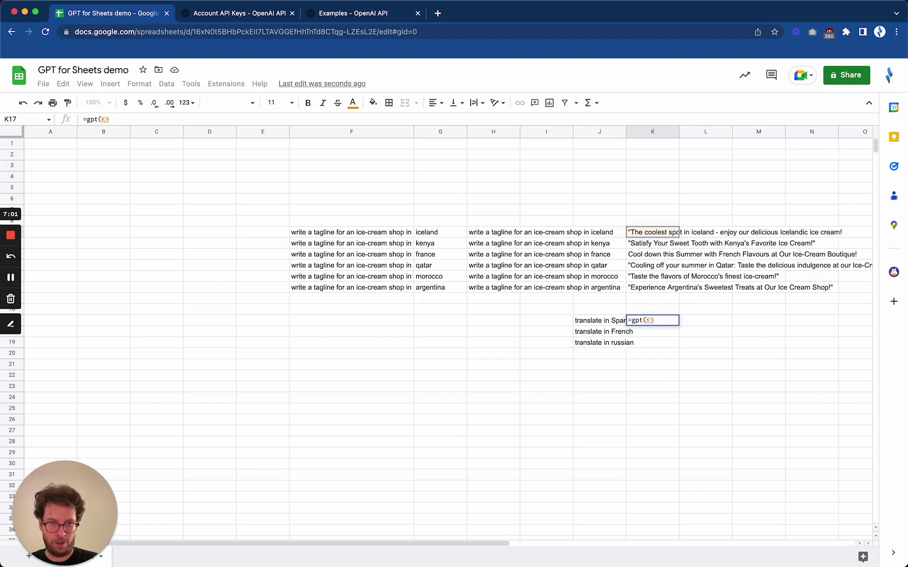
{"action": "left_click", "coordinate": [650, 320]}
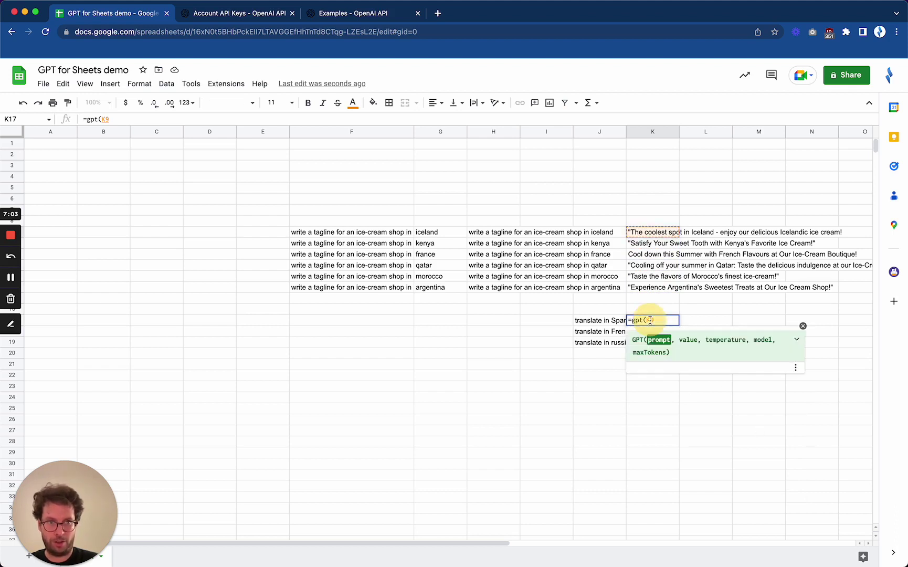
{"action": "type", "text": "$9"}
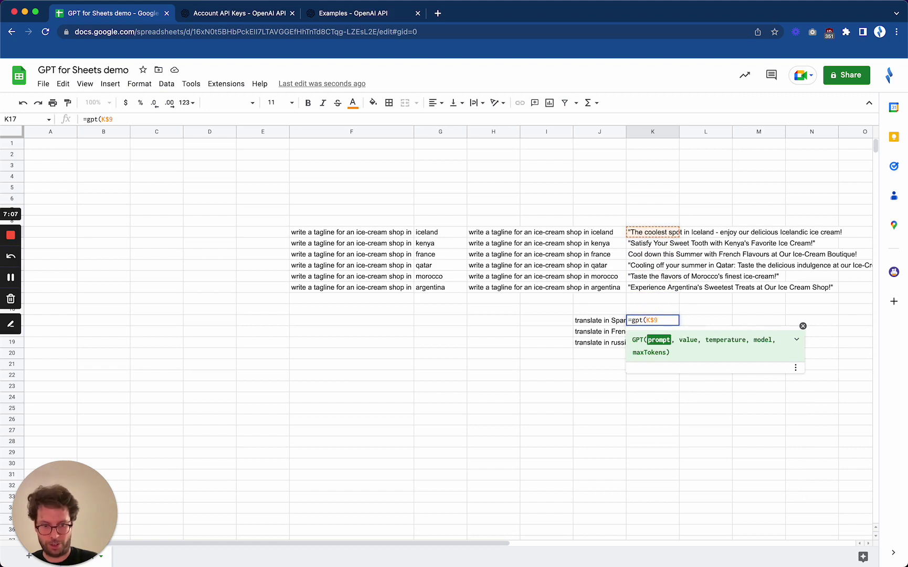
{"action": "type", "text": ")"}
{"action": "key", "text": "Return"}
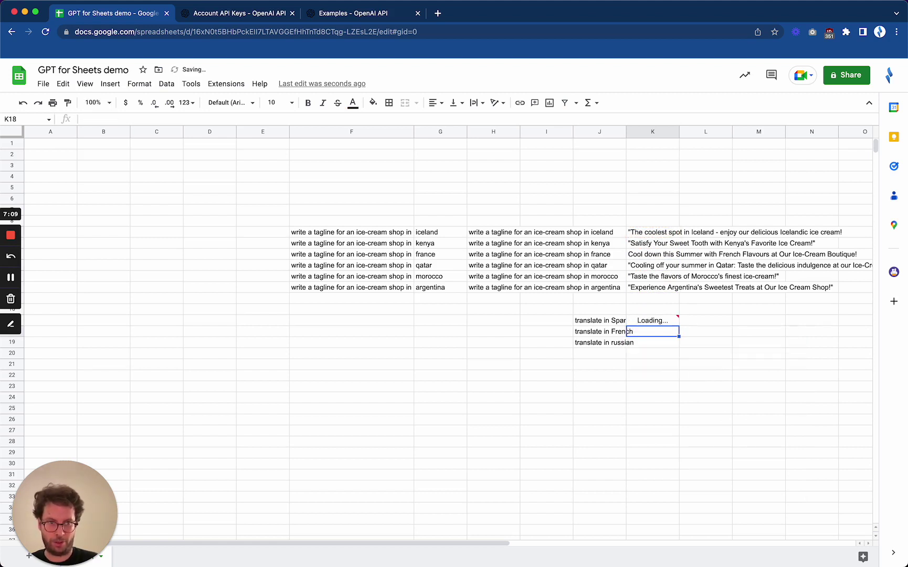
{"action": "left_click", "coordinate": [650, 324]}
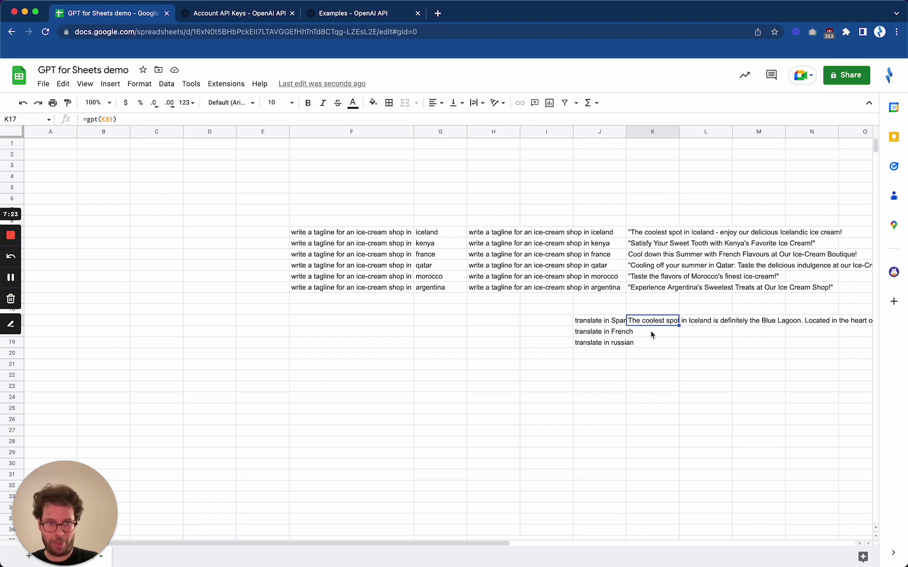
Rewrite K17 as =gpt(J17,K$9) to translate the Iceland tagline into Spanish.
{"action": "key", "text": "Return"}
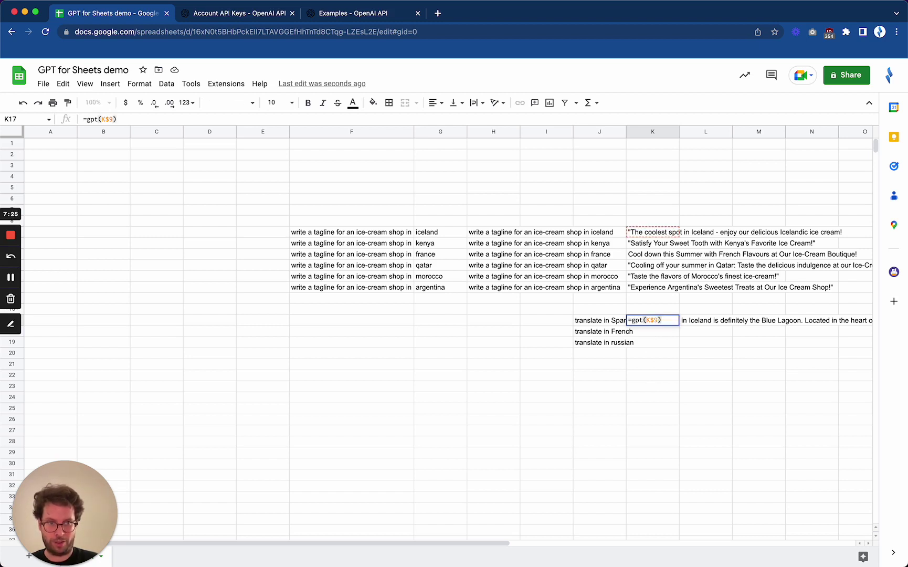
{"action": "key", "text": "Left"}
{"action": "key", "text": "BackSpace"}
{"action": "key", "text": "BackSpace"}
{"action": "key", "text": "BackSpace"}
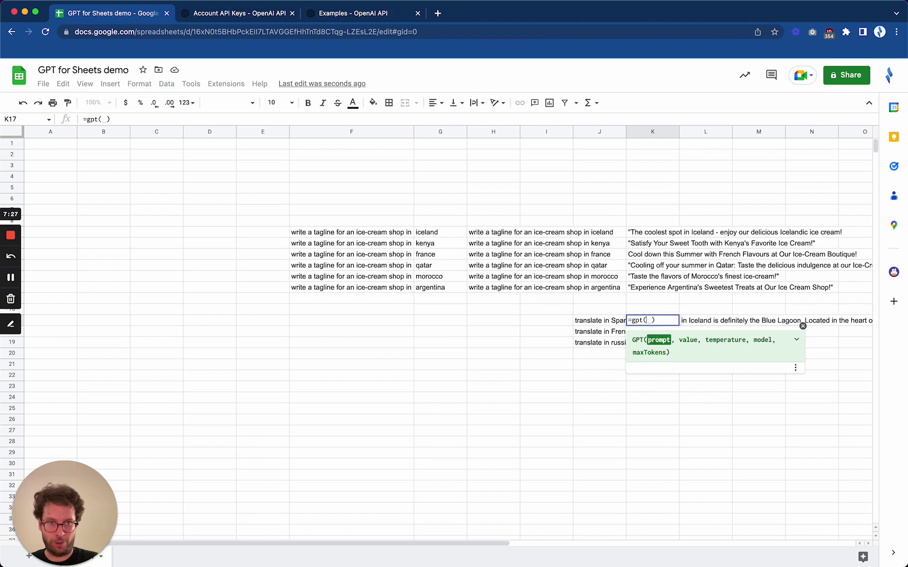
{"action": "left_click", "coordinate": [602, 323]}
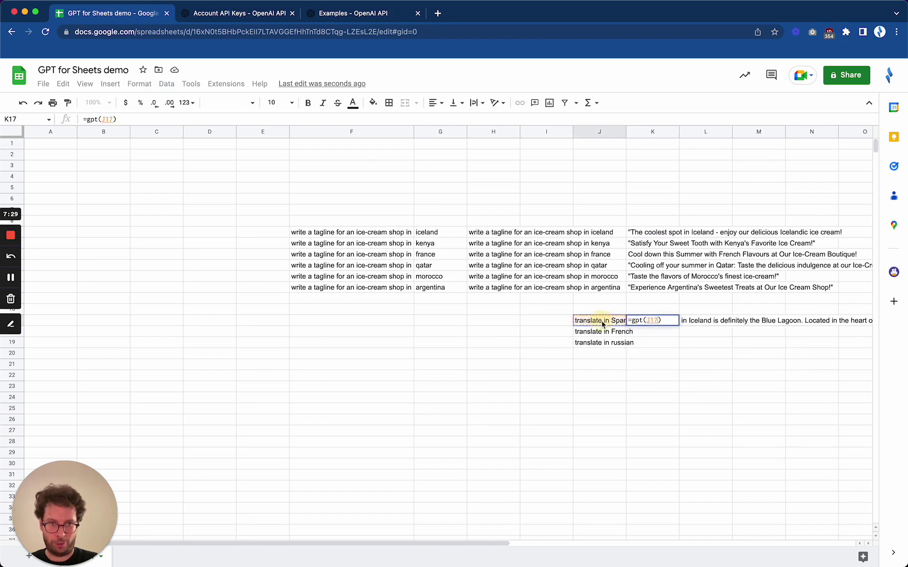
{"action": "type", "text": ","}
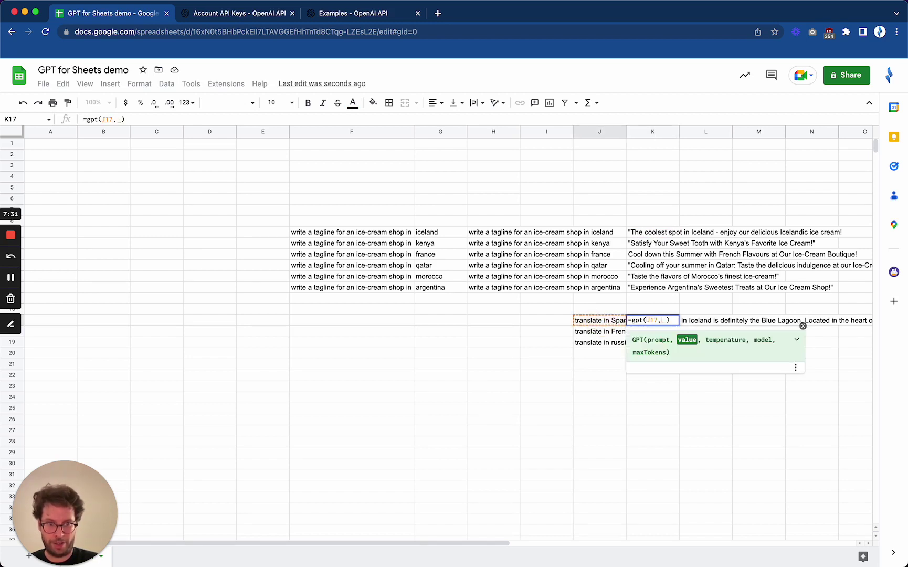
{"action": "left_click", "coordinate": [654, 234]}
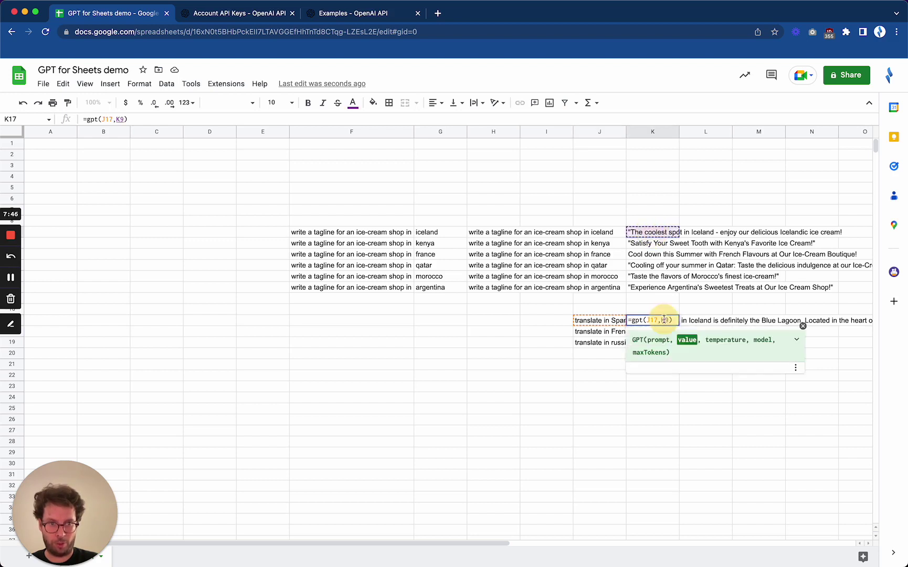
{"action": "left_click", "coordinate": [665, 320]}
{"action": "type", "text": "$"}
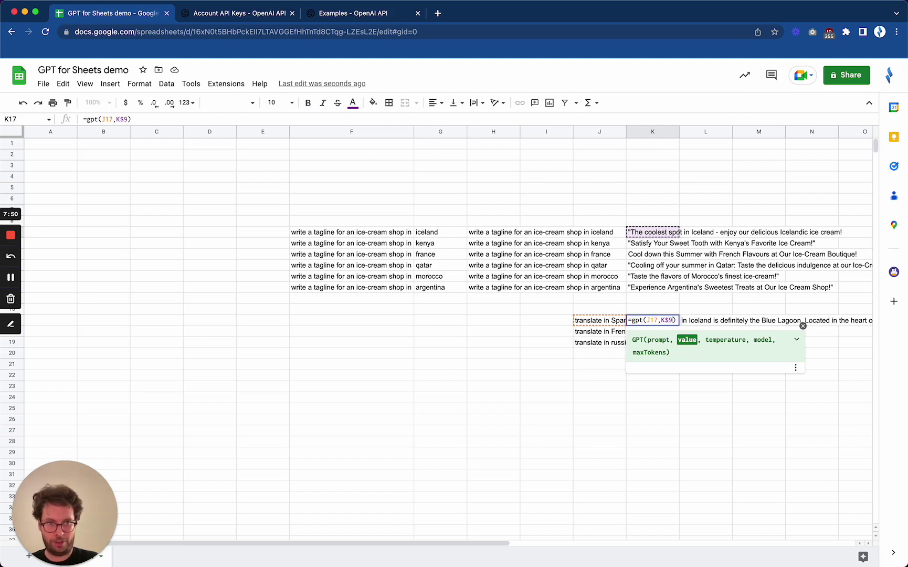
{"action": "key", "text": "Return"}
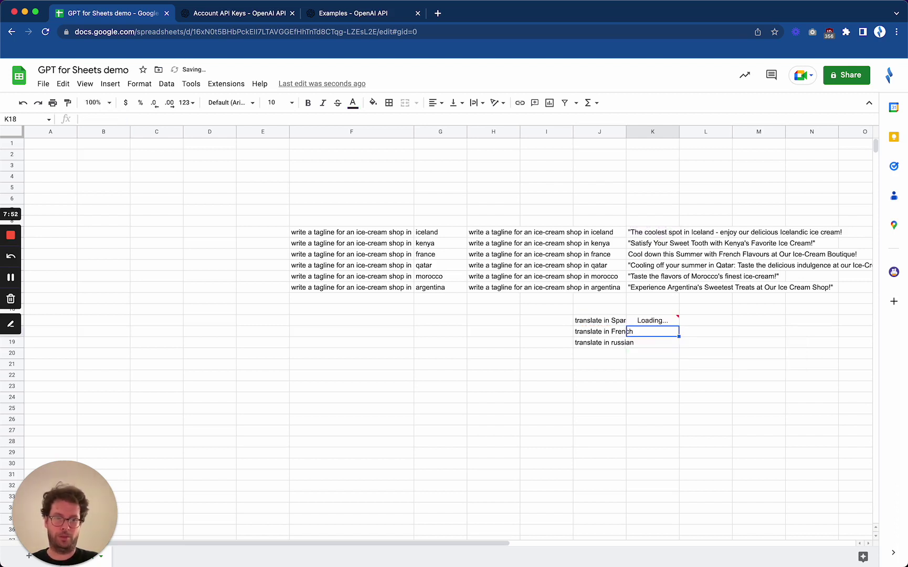
{"action": "left_click", "coordinate": [666, 323]}
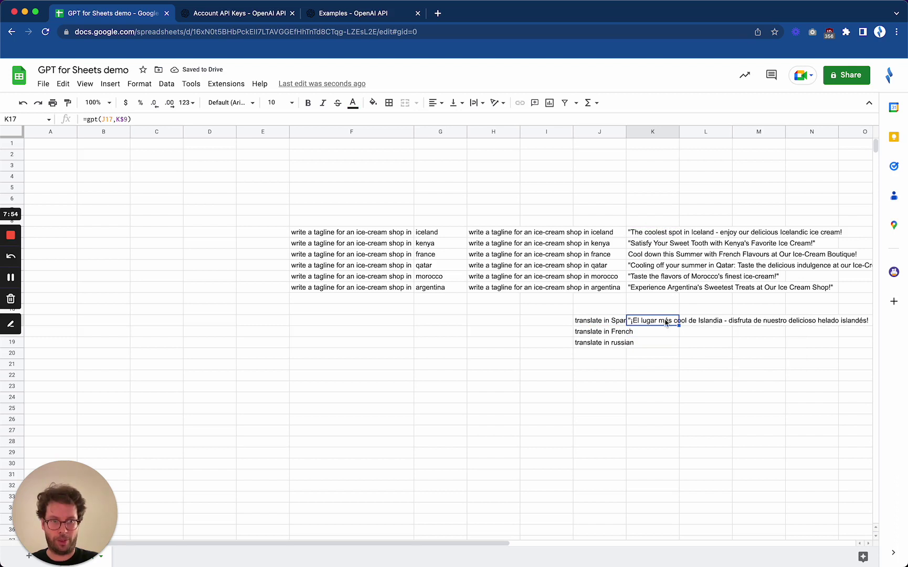
Copy the K17 translation formula into K18:K19 for the French and Russian versions.
{"action": "left_click_drag", "start_coordinate": [679, 325], "coordinate": [679, 345]}
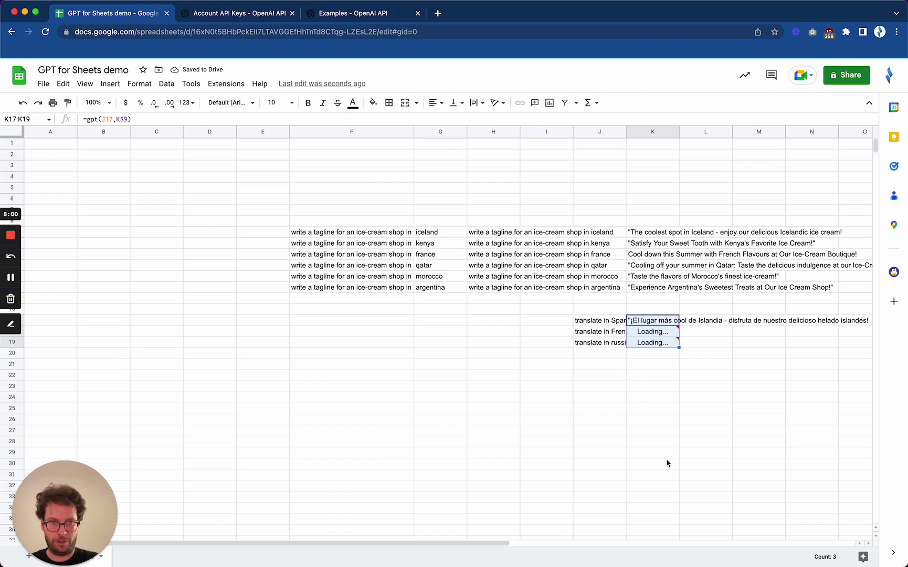
{"action": "left_click", "coordinate": [722, 398]}
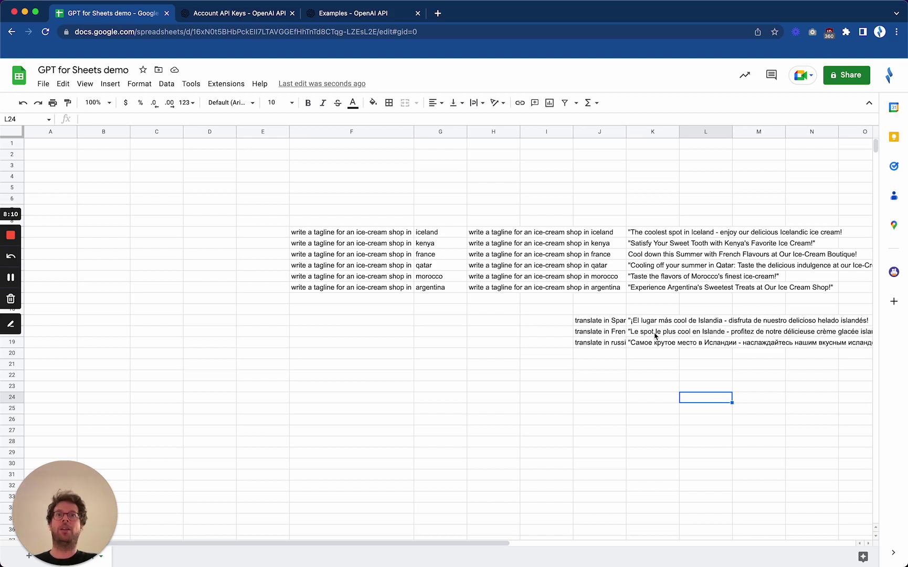
{"action": "left_click", "coordinate": [638, 387]}
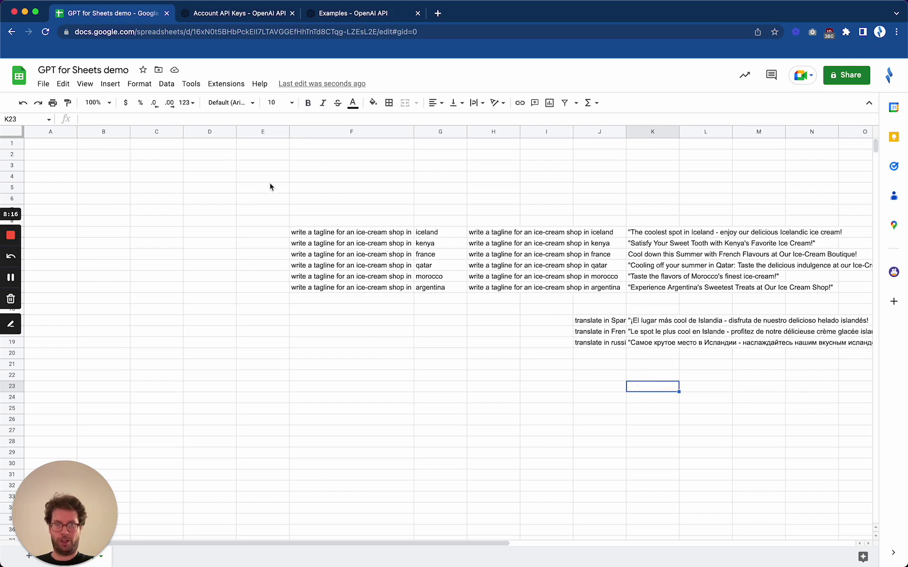
Select E4:M25 and delete all prompts, taglines and translations.
{"action": "left_click_drag", "start_coordinate": [266, 180], "coordinate": [748, 409]}
{"action": "key", "text": "Delete"}
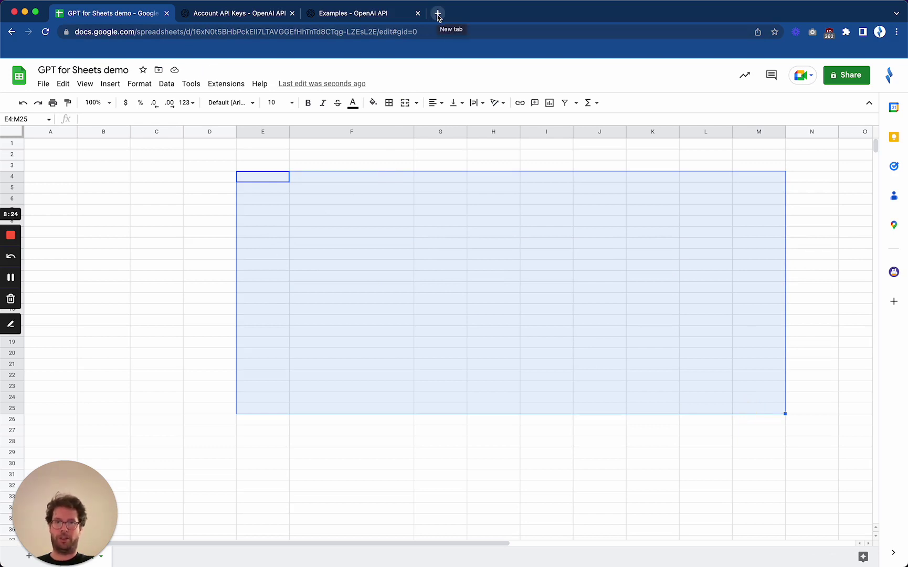
{"action": "left_click", "coordinate": [347, 189]}
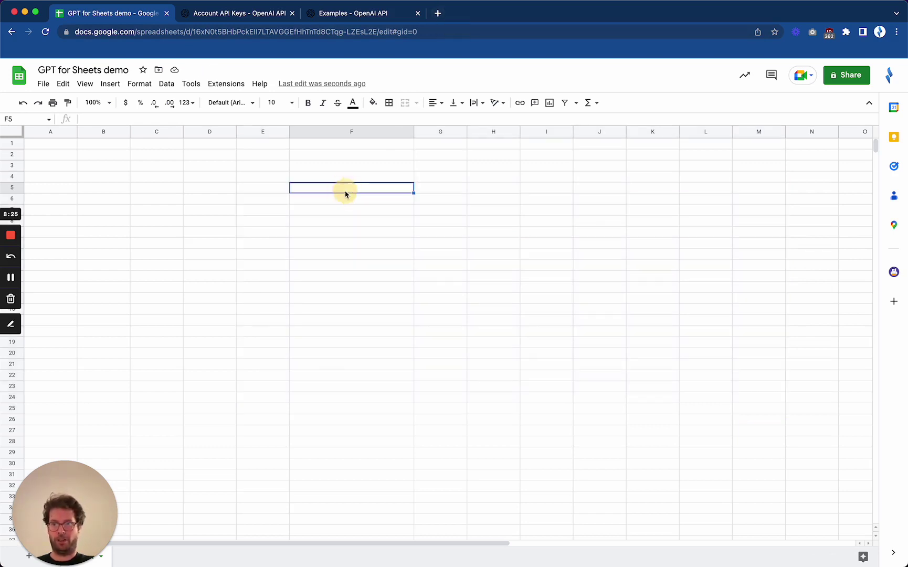
Type 'write a thank you note to openai for this wonderful ai' into F4.
{"action": "left_click", "coordinate": [432, 178]}
{"action": "key", "text": "Left"}
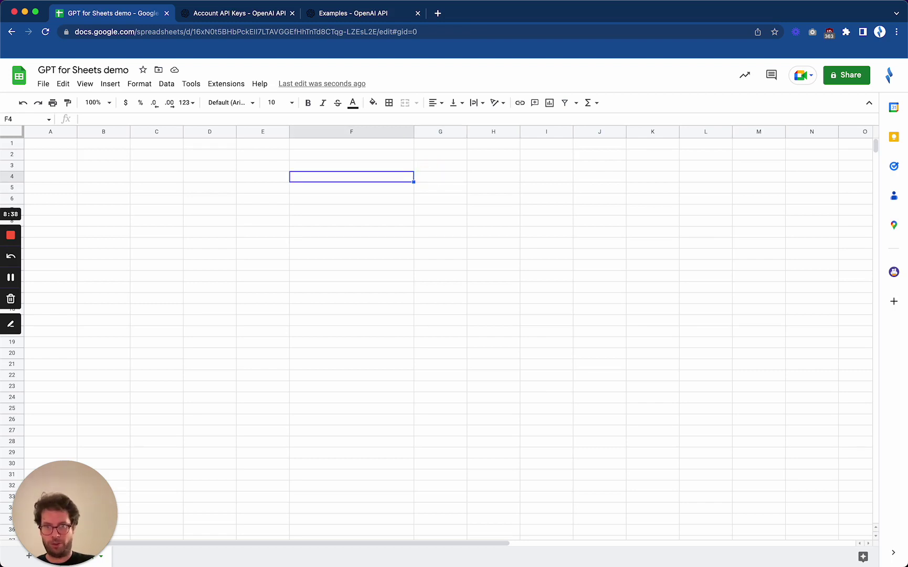
{"action": "type", "text": "write a "}
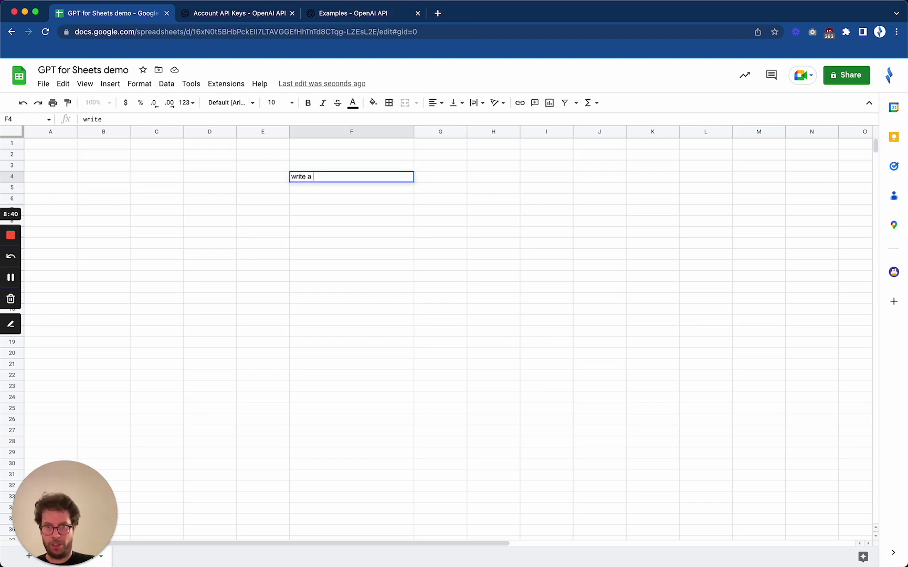
{"action": "type", "text": "thank you not"}
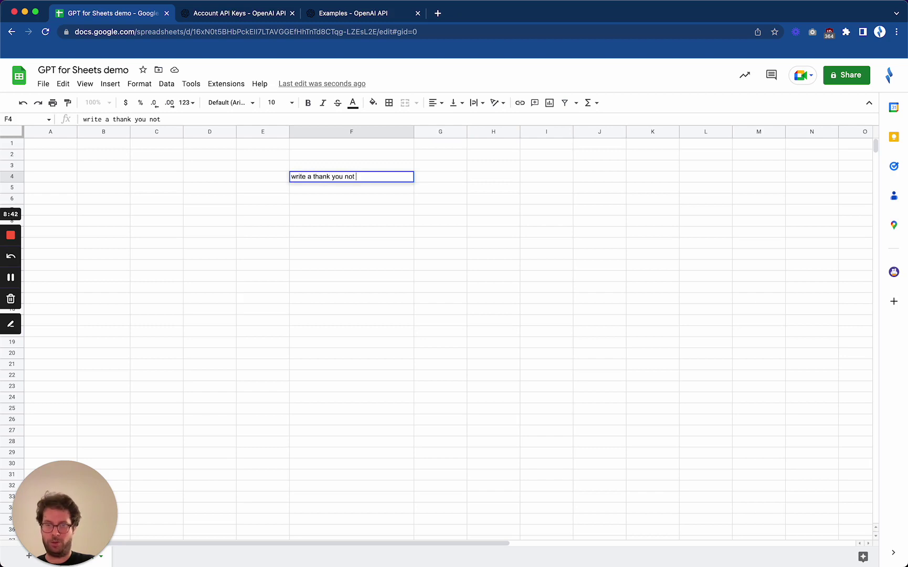
{"action": "type", "text": "e to openai"}
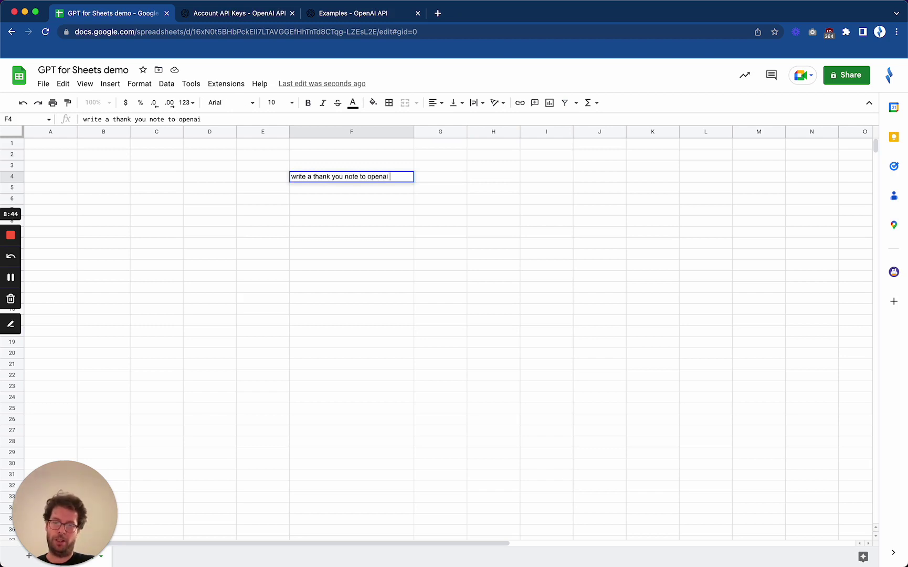
{"action": "type", "text": " for this wonder"}
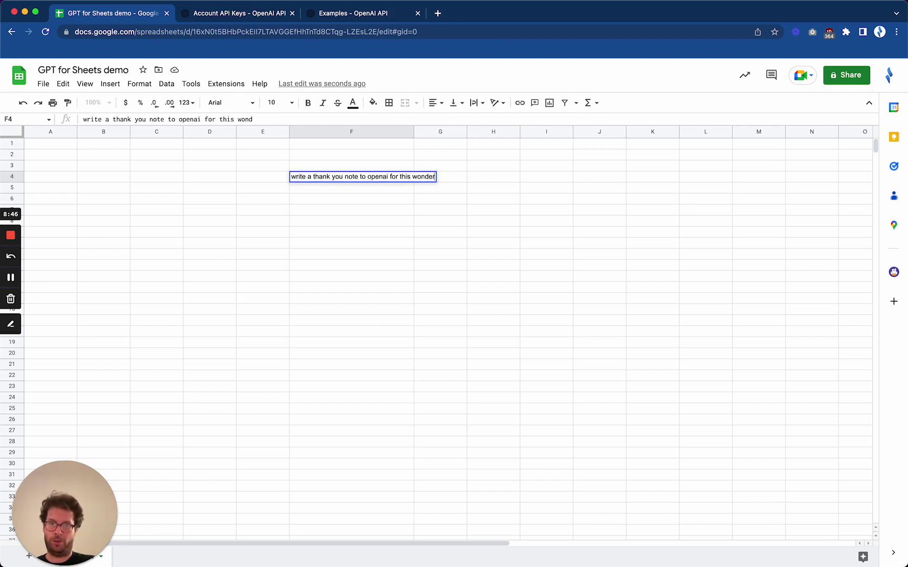
{"action": "type", "text": "ful ai"}
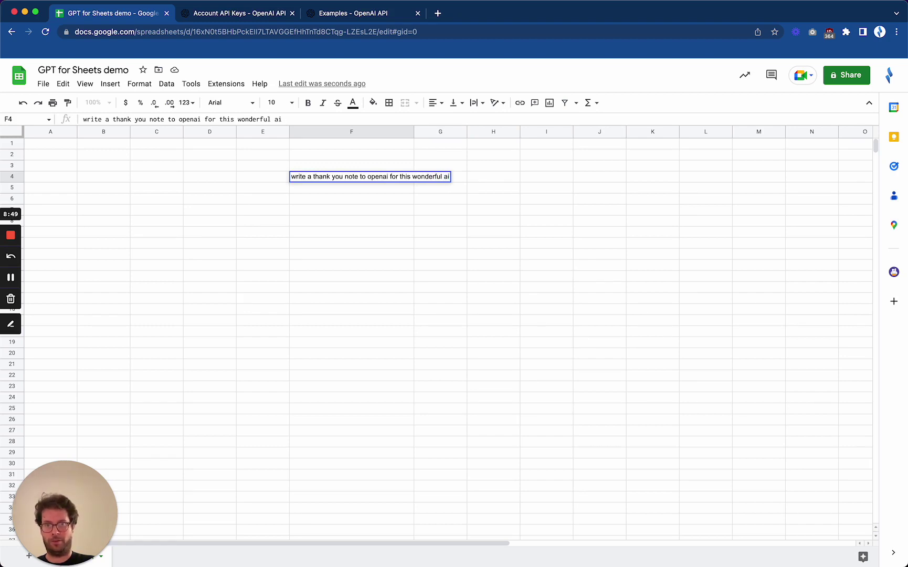
{"action": "key", "text": "Return"}
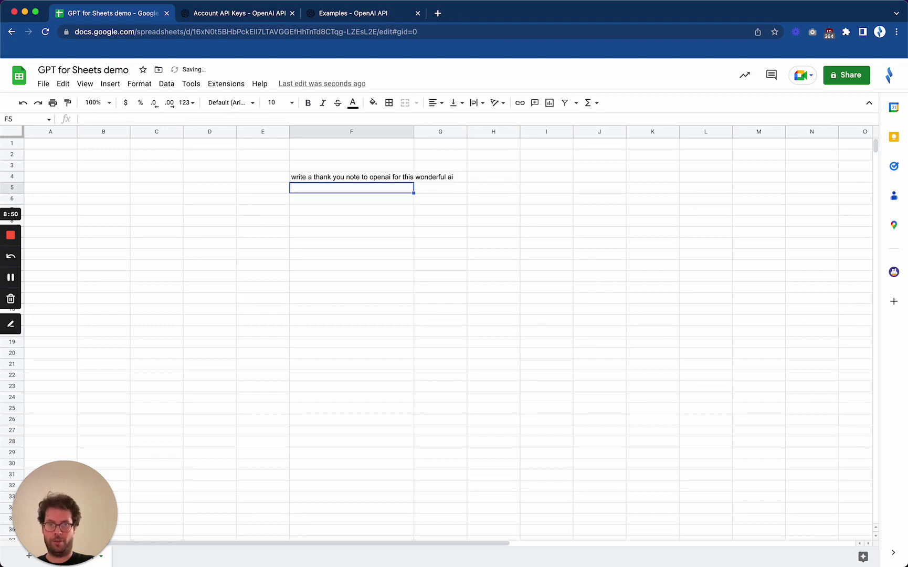
Enter =gpt(F4,,0,,500) in G4 to generate the thank-you note with temperature 0 and 500 tokens.
{"action": "left_click", "coordinate": [440, 176]}
{"action": "type", "text": "=gpt"}
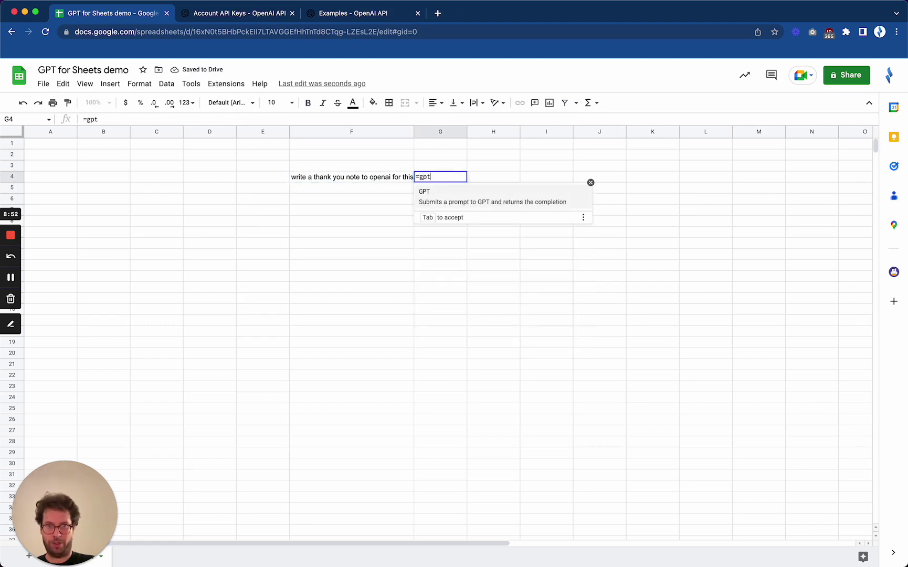
{"action": "type", "text": "("}
{"action": "key", "text": "Left"}
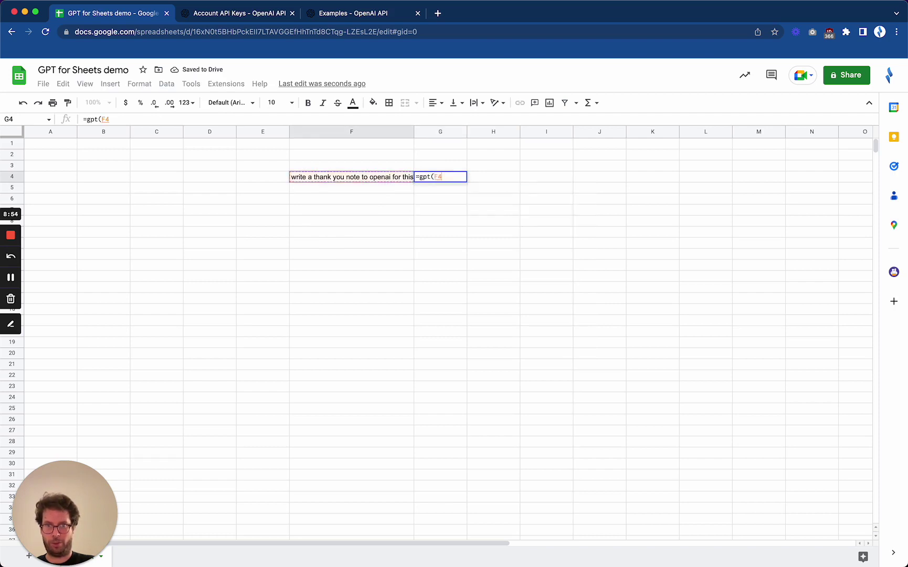
{"action": "type", "text": ",,1"}
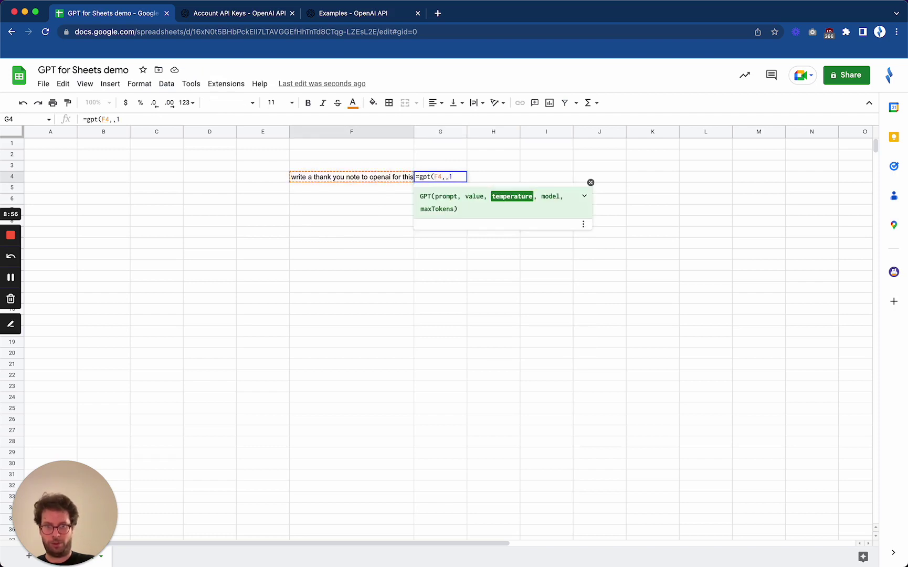
{"action": "type", "text": ")"}
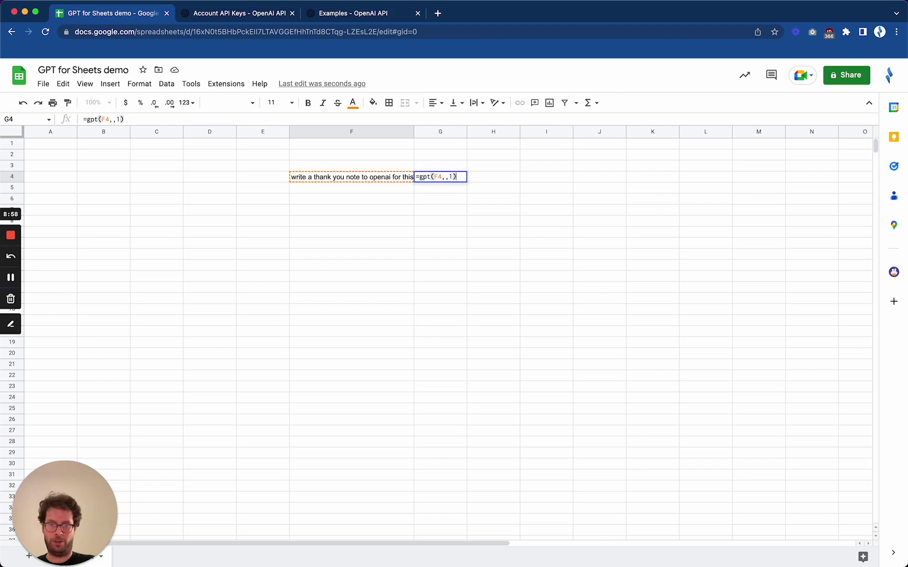
{"action": "key", "text": "Left"}
{"action": "key", "text": "BackSpace"}
{"action": "type", "text": "0"}
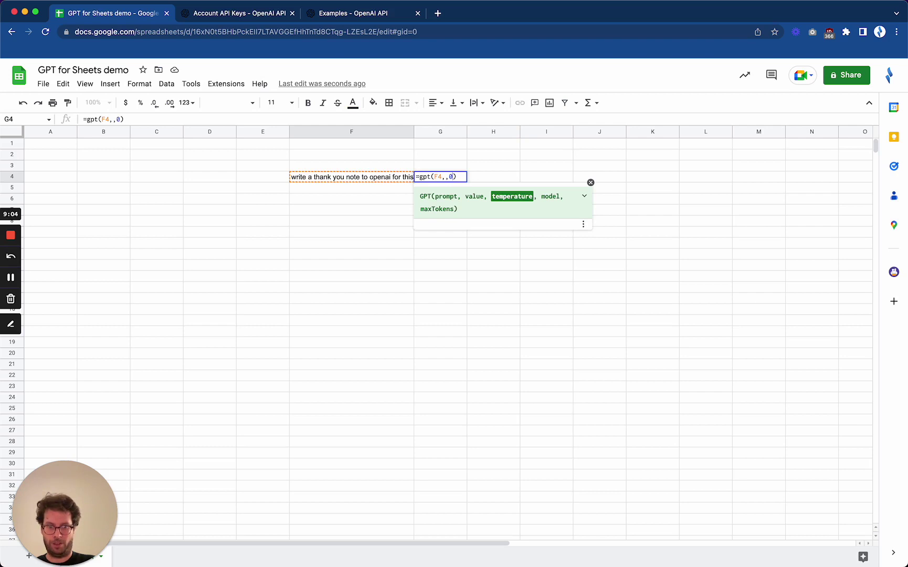
{"action": "type", "text": ",,"}
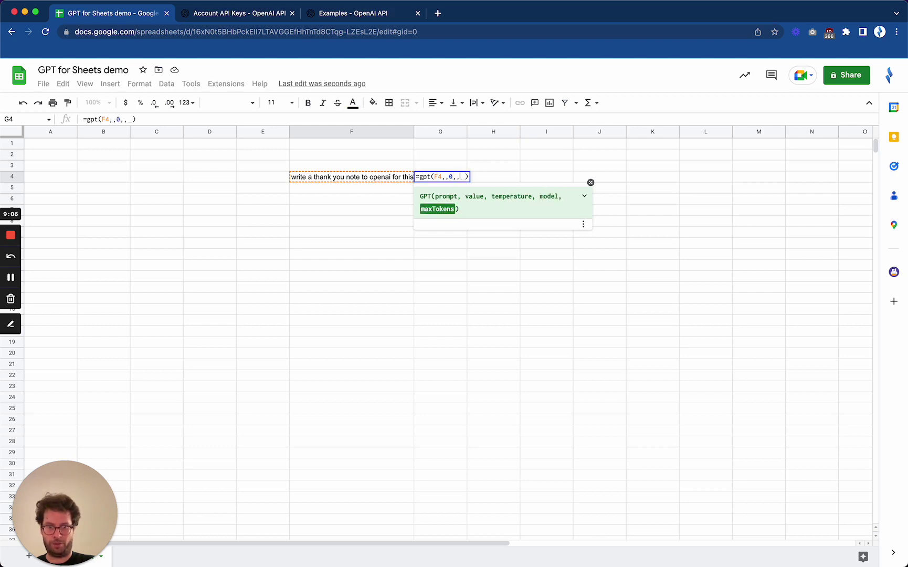
{"action": "key", "text": "BackSpace"}
{"action": "type", "text": "500"}
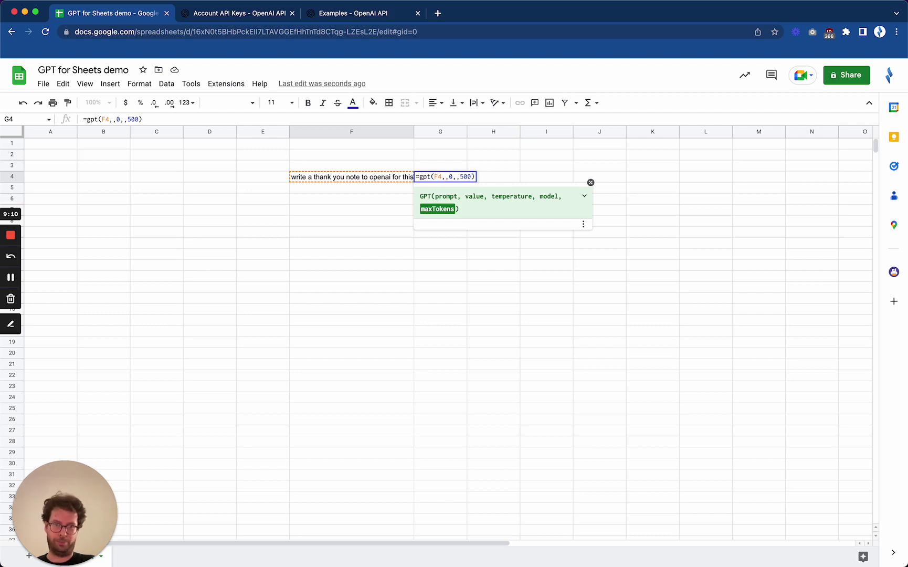
{"action": "key", "text": "Return"}
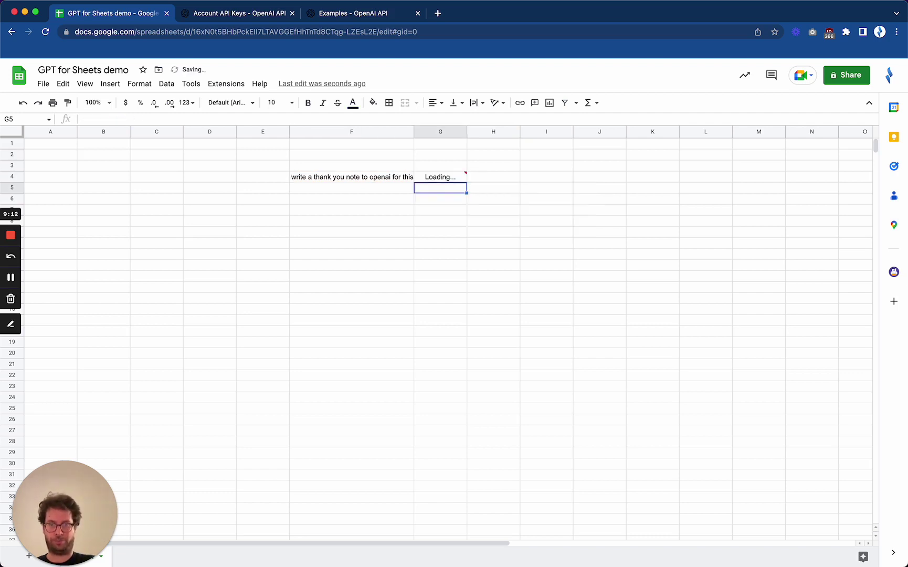
{"action": "mouse_move", "coordinate": [442, 182]}
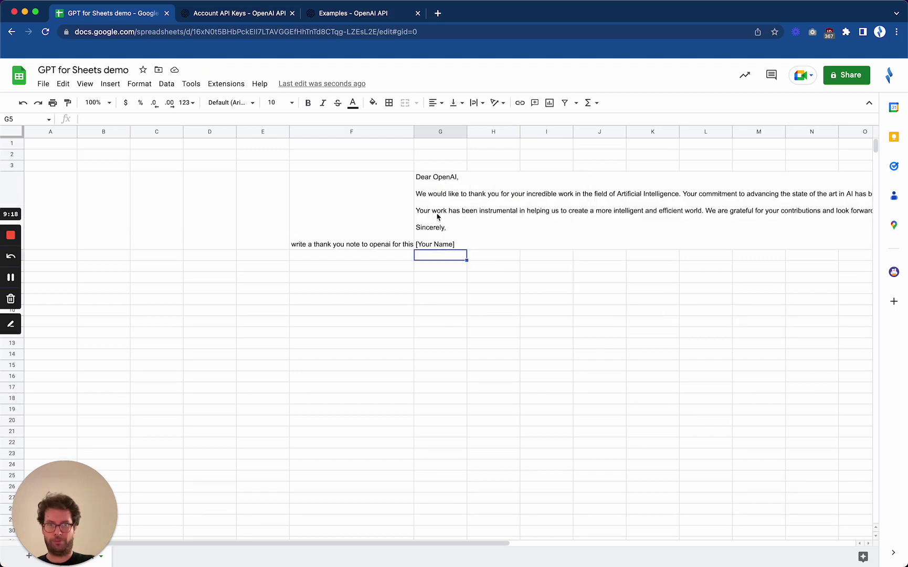
{"action": "left_click", "coordinate": [437, 216]}
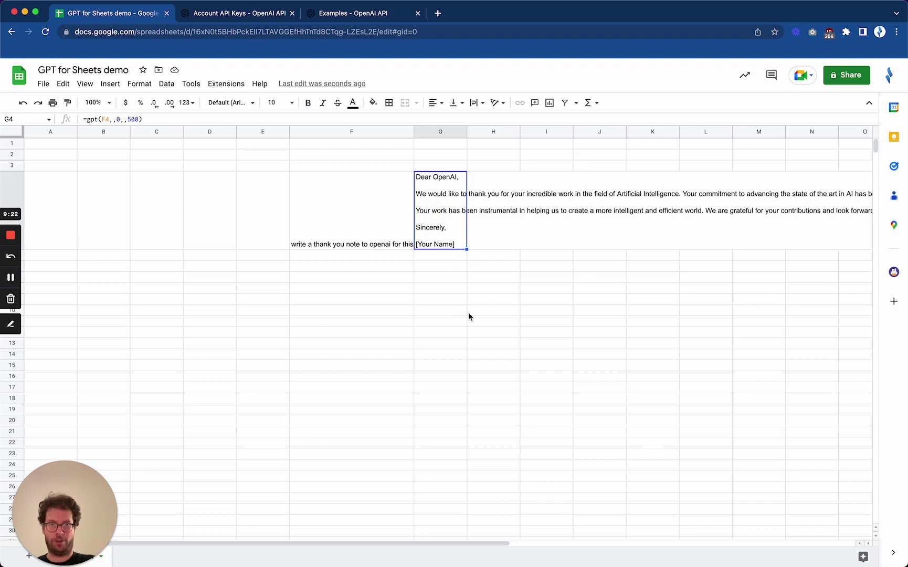
{"action": "key", "text": "Down"}
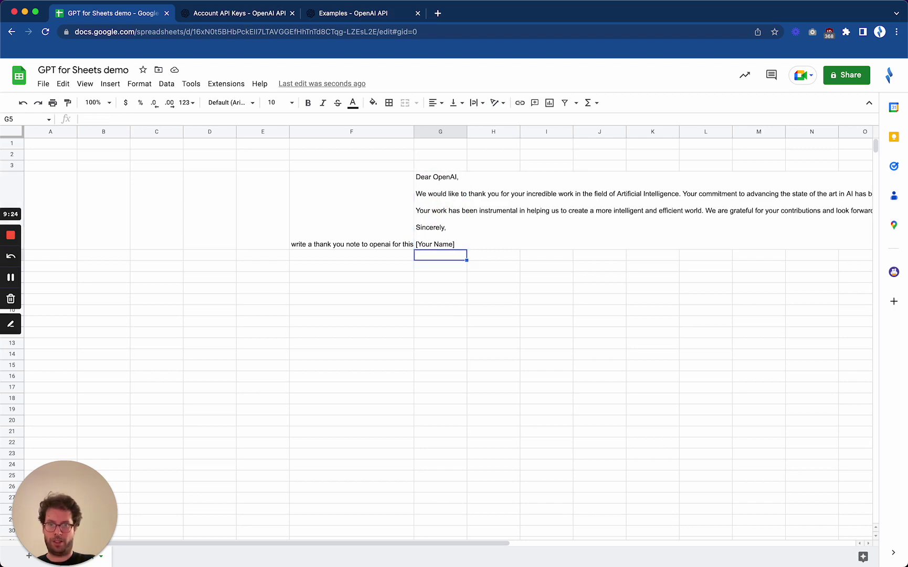
Add the follow-up prompt 'make it super funny' in F5.
{"action": "key", "text": "Left"}
{"action": "type", "text": "make"}
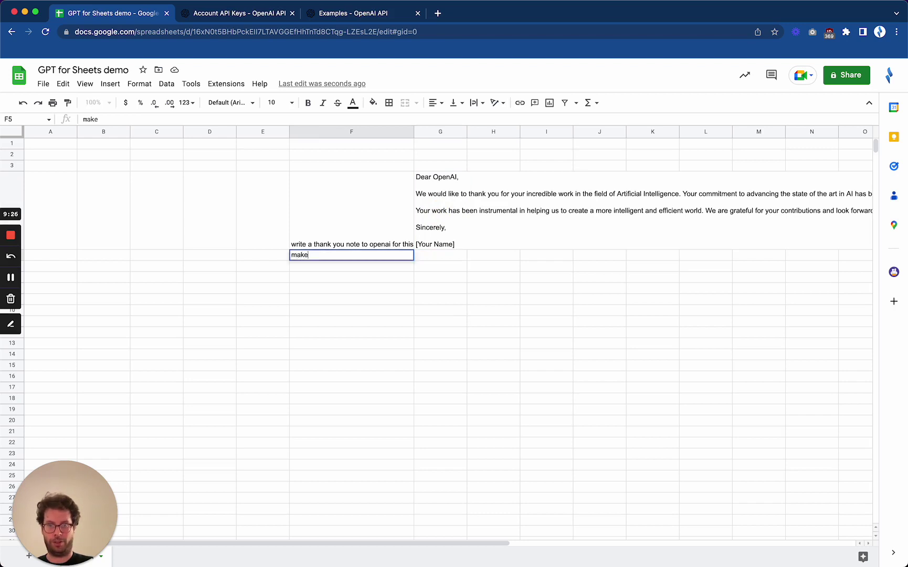
{"action": "type", "text": " it super funny"}
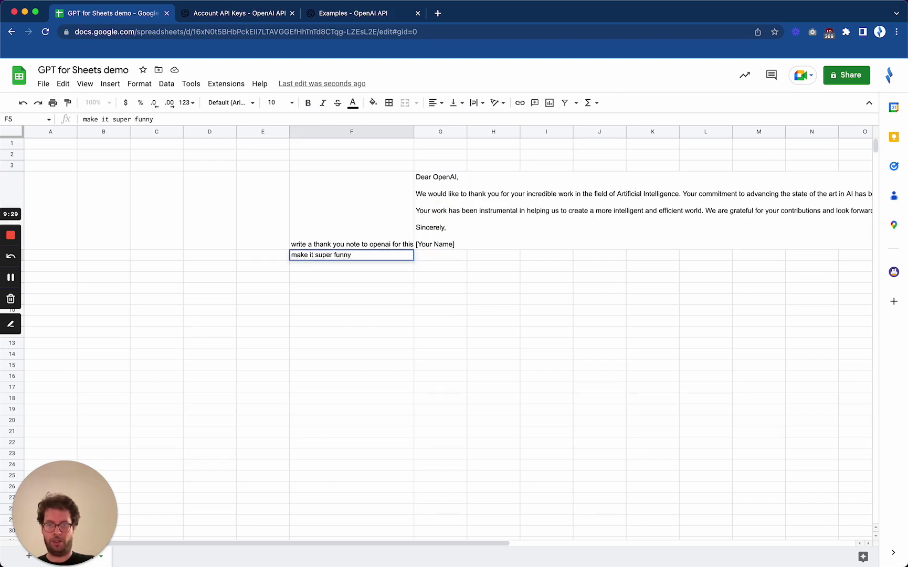
{"action": "key", "text": "Return"}
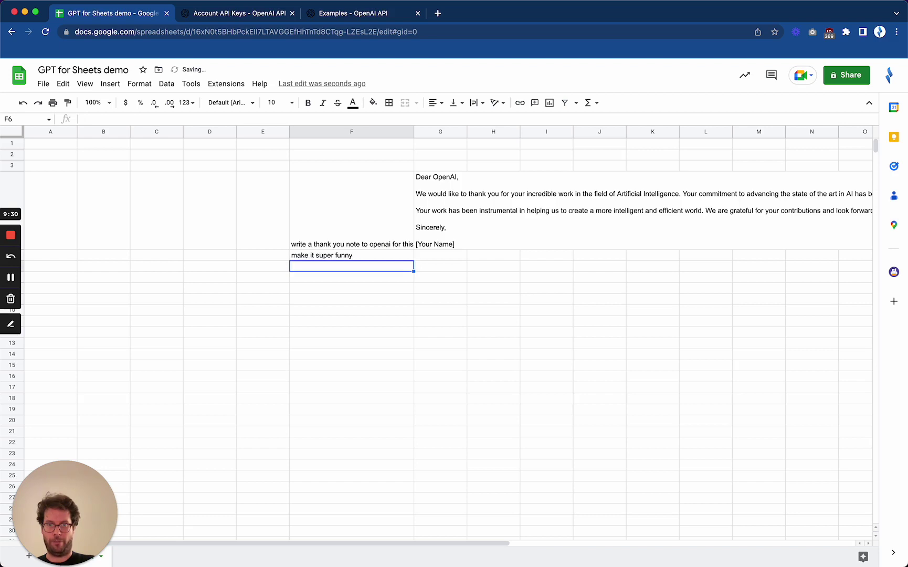
Start a =gpt( formula in G5 for the follow-up reply.
{"action": "left_click", "coordinate": [352, 255]}
{"action": "left_click", "coordinate": [440, 255]}
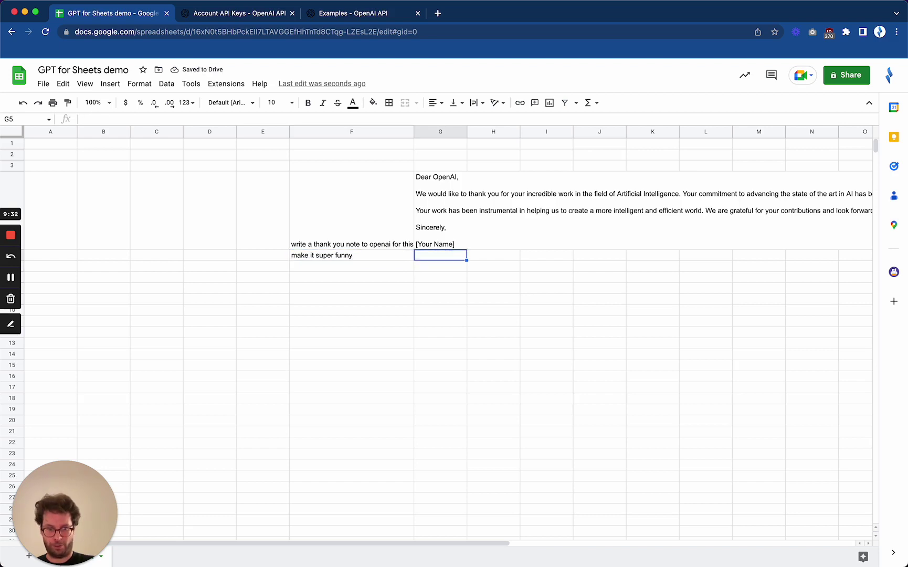
{"action": "type", "text": "=gpt("}
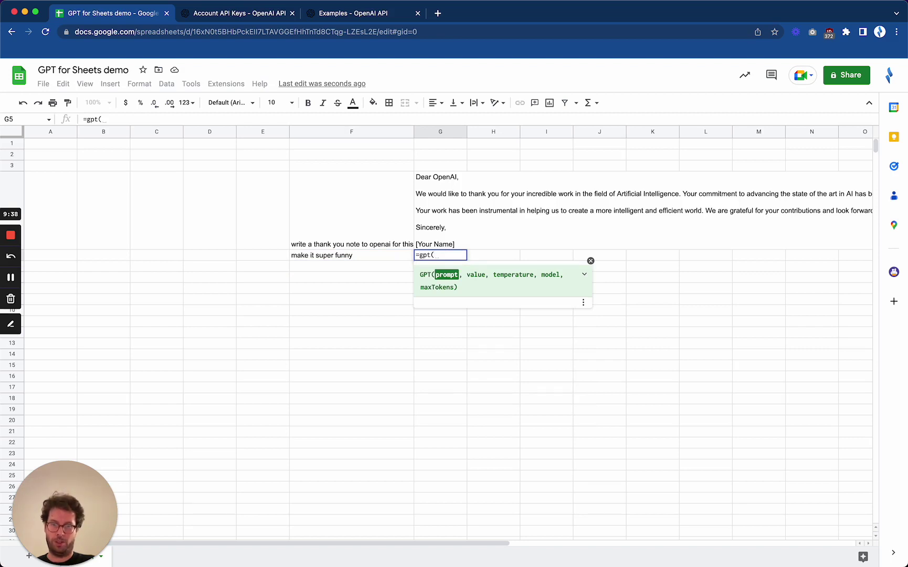
Enter =gpt(F4 & CHAR(10) &G4 &CHAR(10) &F5,,1) in G5 to chain prompt F4, reply G4 and prompt F5.
{"action": "left_click", "coordinate": [351, 210]}
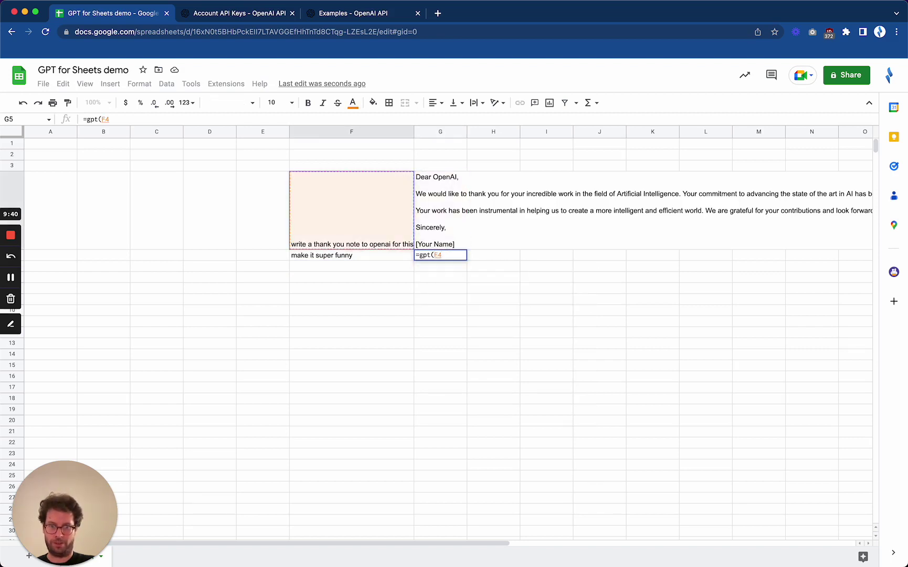
{"action": "type", "text": "& "}
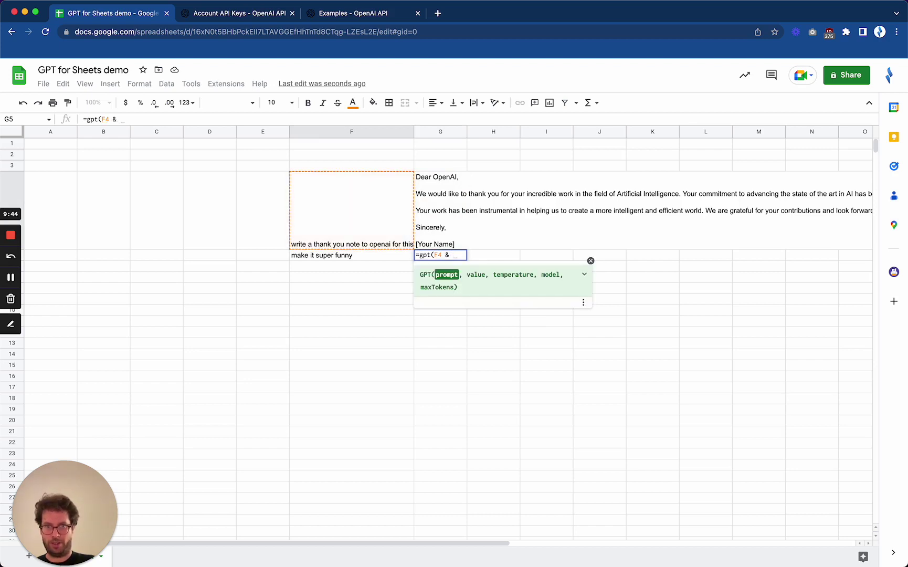
{"action": "type", "text": "CHAR(!)"}
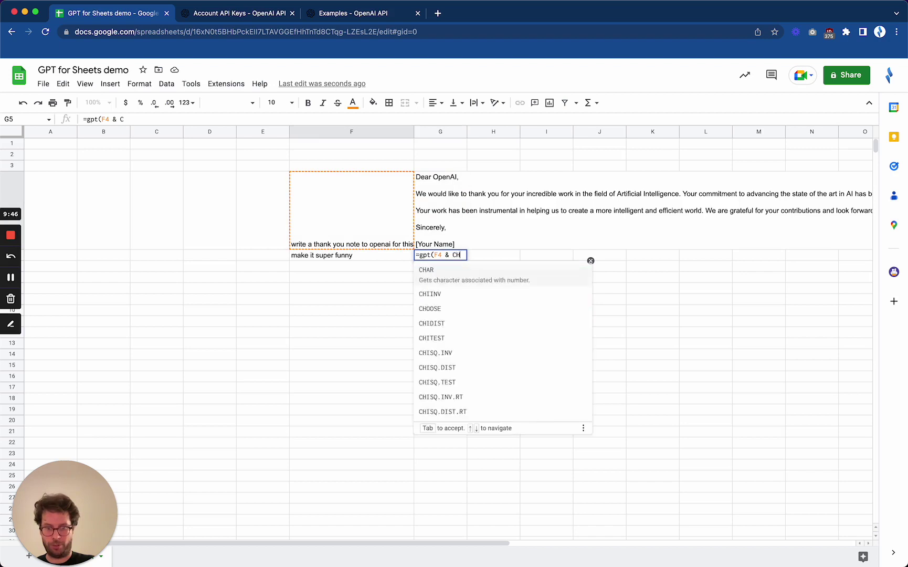
{"action": "key", "text": "BackSpace"}
{"action": "key", "text": "BackSpace"}
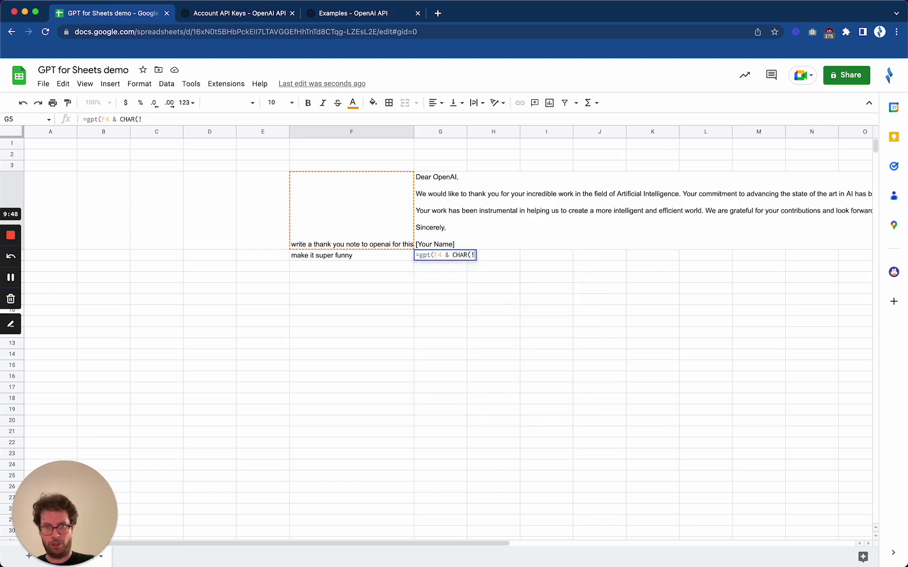
{"action": "type", "text": "10)"}
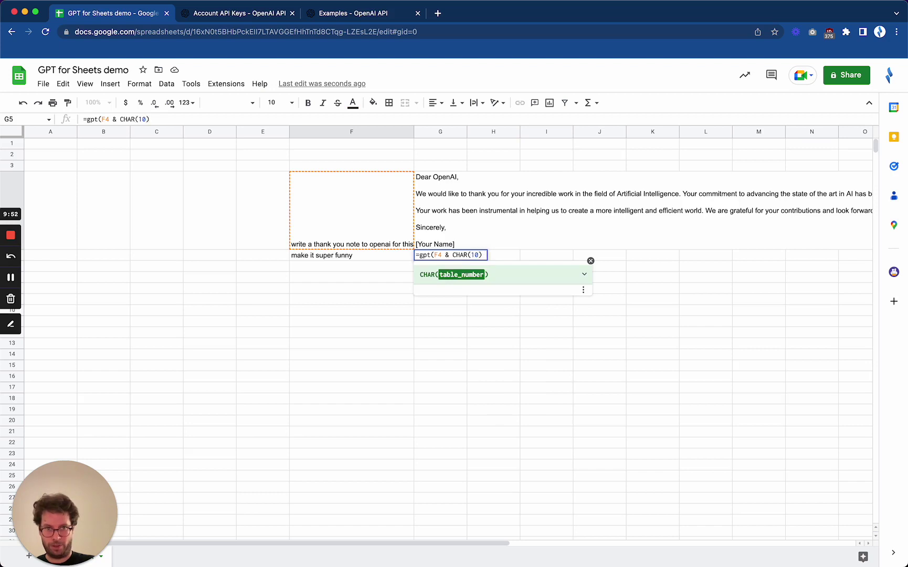
{"action": "type", "text": " &"}
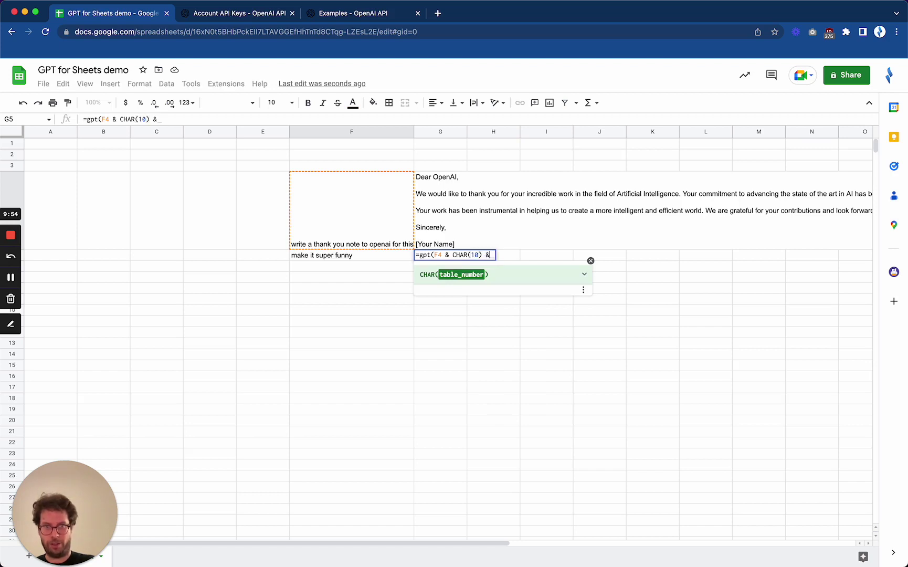
{"action": "left_click", "coordinate": [512, 230]}
{"action": "key", "text": "Left"}
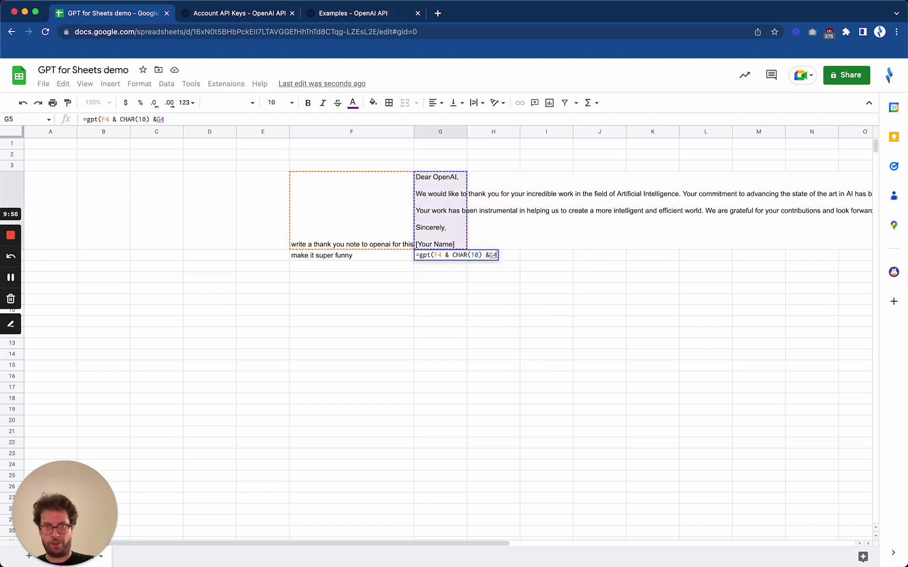
{"action": "type", "text": "&"}
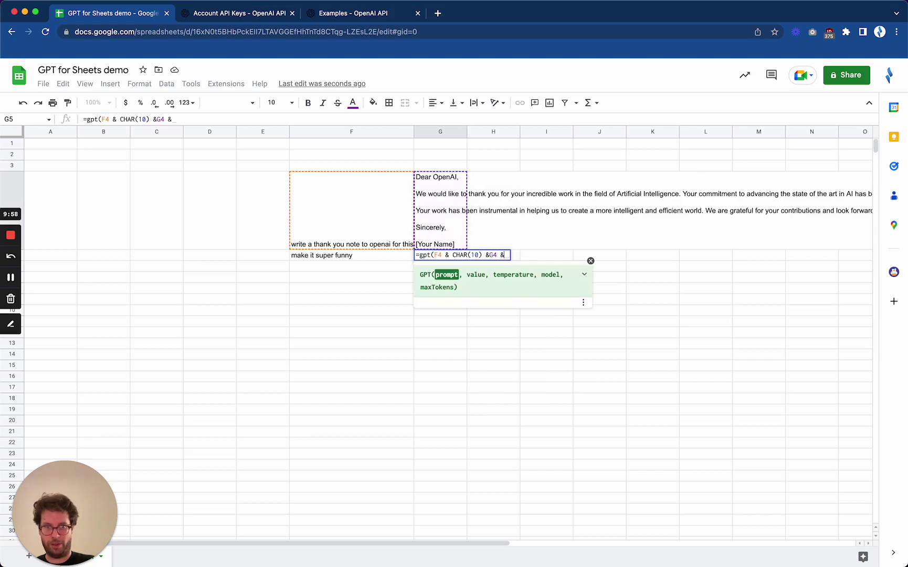
{"action": "type", "text": "CHAR(10)"}
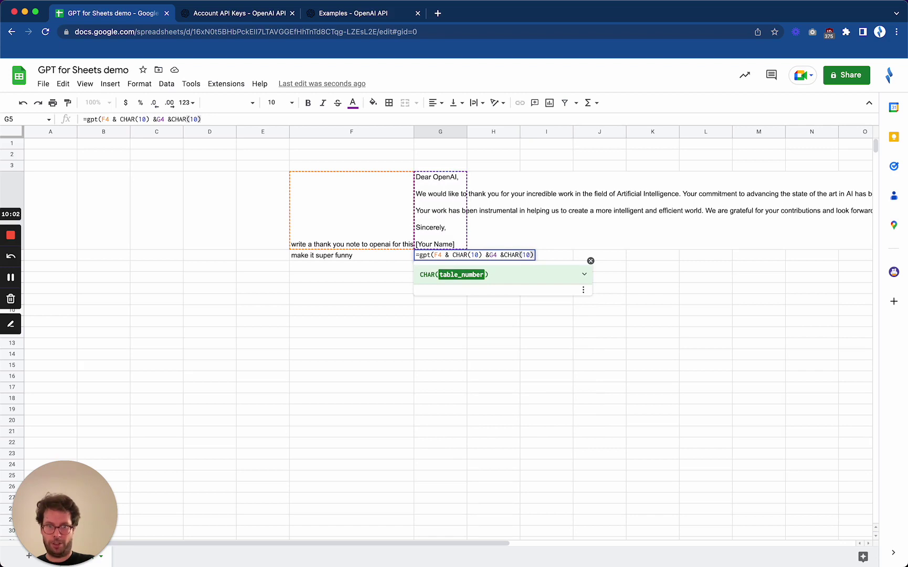
{"action": "type", "text": " &"}
{"action": "key", "text": "Down"}
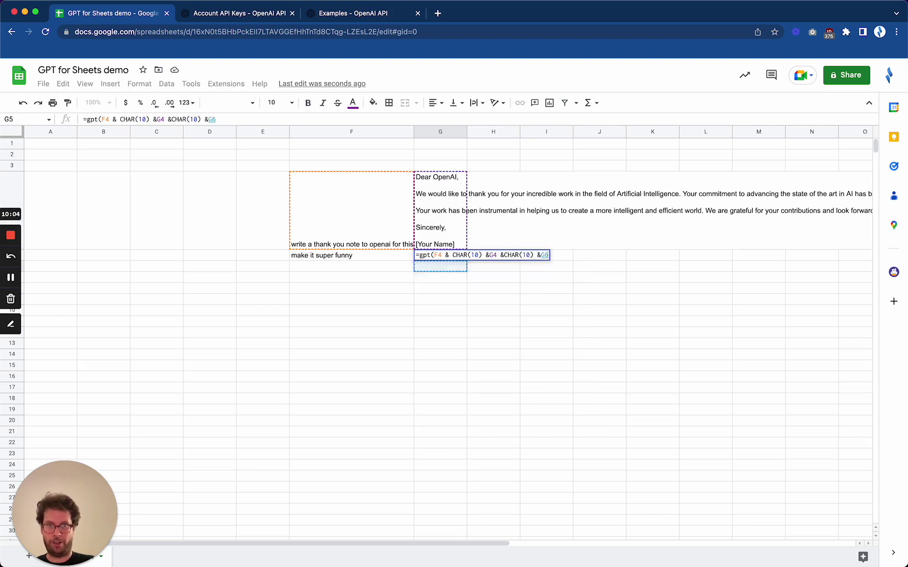
{"action": "key", "text": "Left"}
{"action": "key", "text": "Up"}
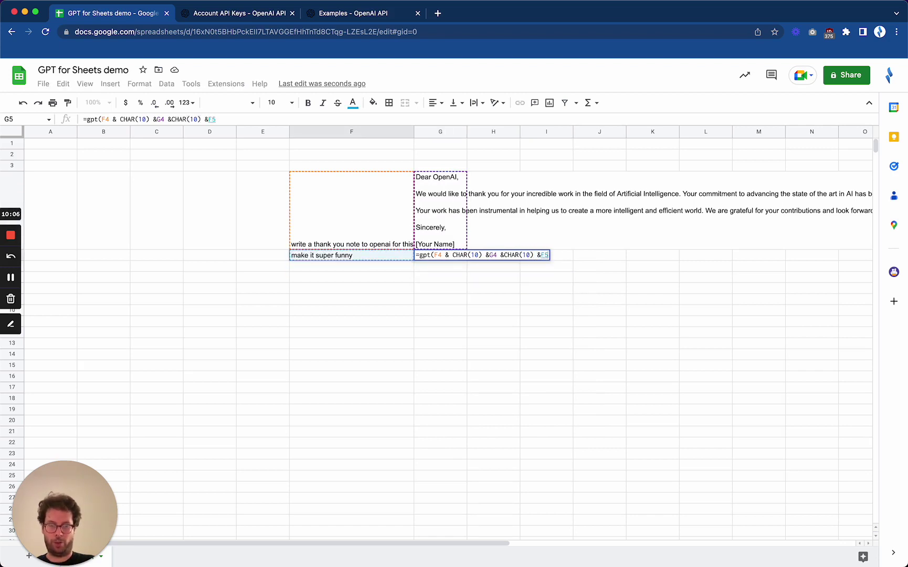
{"action": "type", "text": ",,1"}
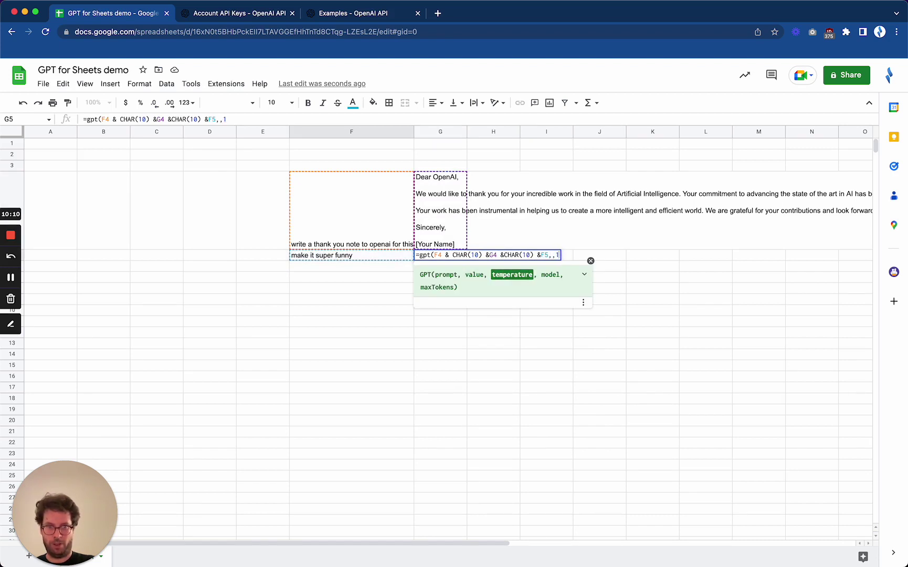
{"action": "type", "text": ")"}
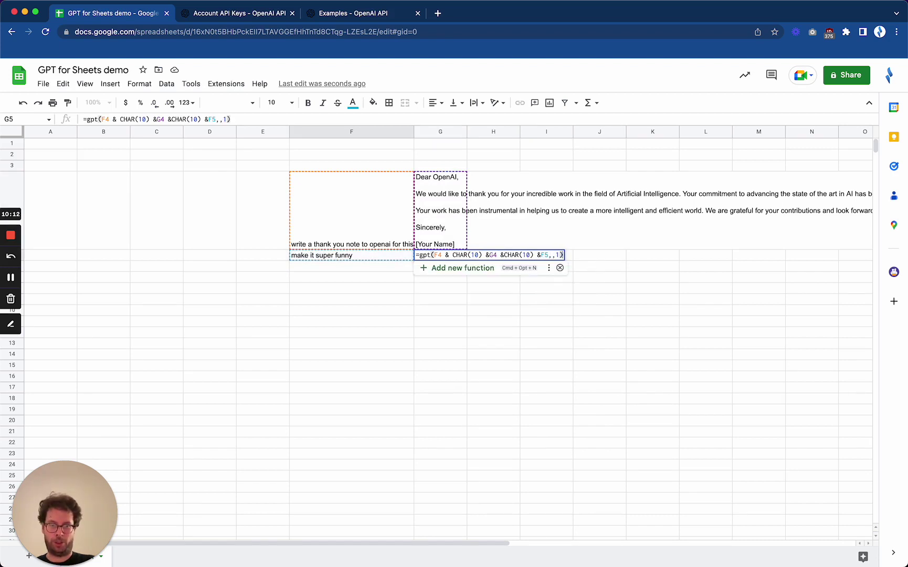
{"action": "key", "text": "Return"}
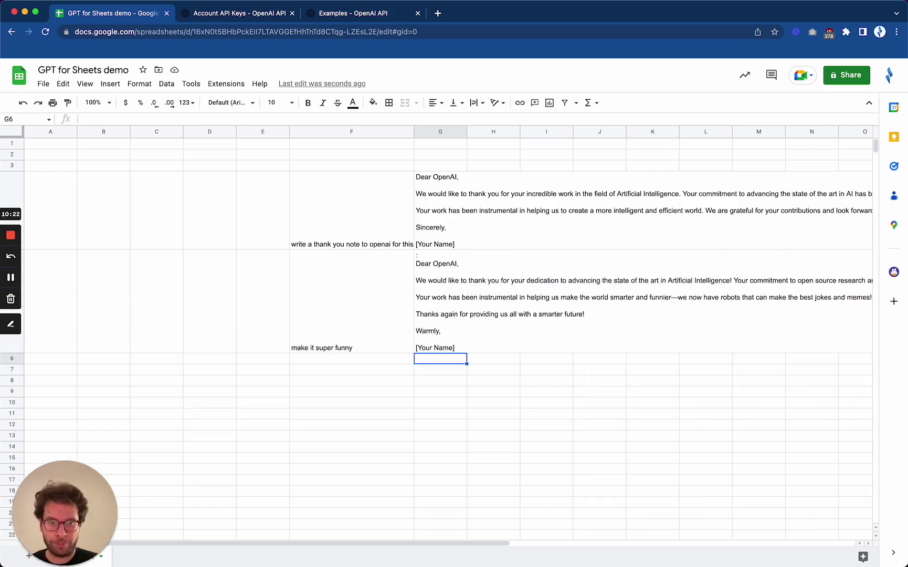
{"action": "scroll", "coordinate": [456, 326], "scroll_direction": "right", "scroll_amount": 1}
{"action": "scroll", "coordinate": [457, 327], "scroll_direction": "right", "scroll_amount": 5}
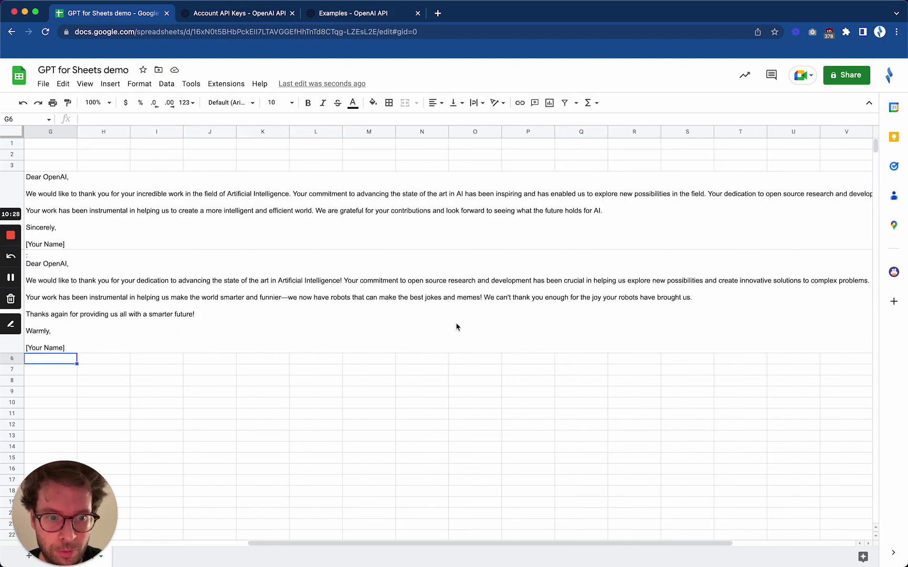
{"action": "scroll", "coordinate": [456, 327], "scroll_direction": "left", "scroll_amount": 2}
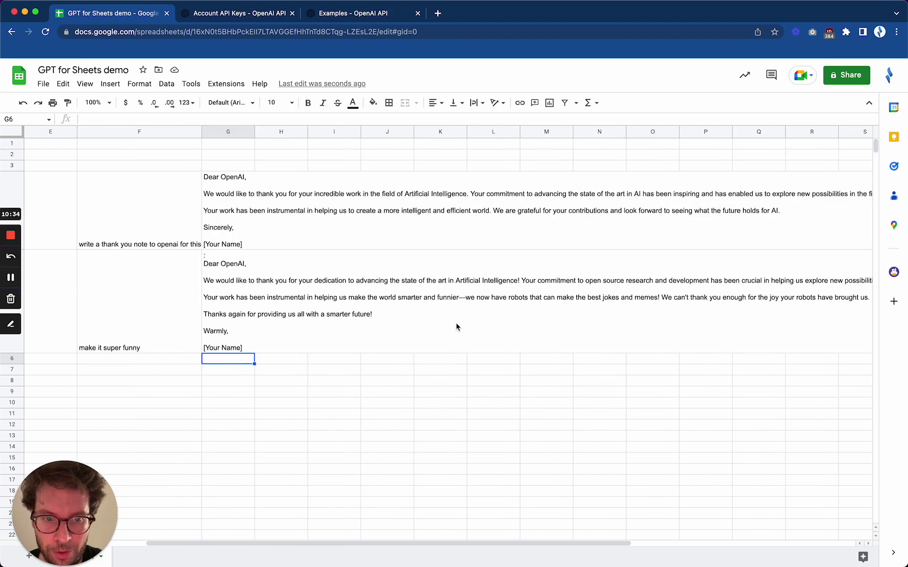
{"action": "left_click", "coordinate": [545, 300]}
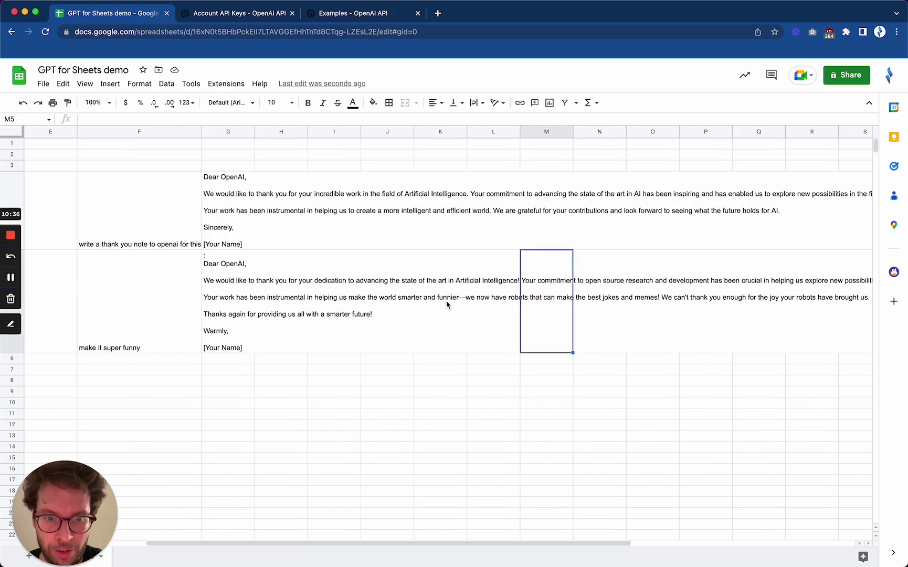
{"action": "scroll", "coordinate": [712, 305], "scroll_direction": "right", "scroll_amount": 1}
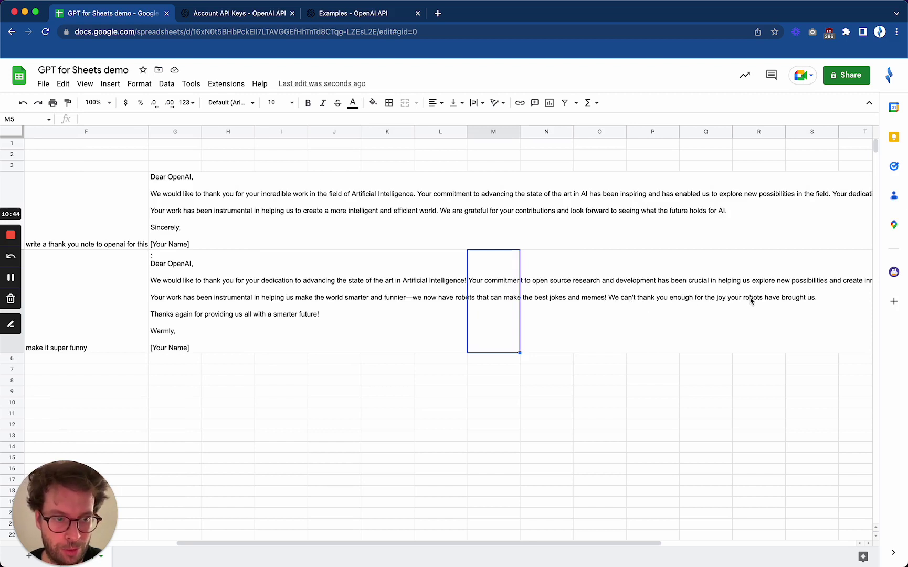
{"action": "scroll", "coordinate": [756, 300], "scroll_direction": "left", "scroll_amount": 5}
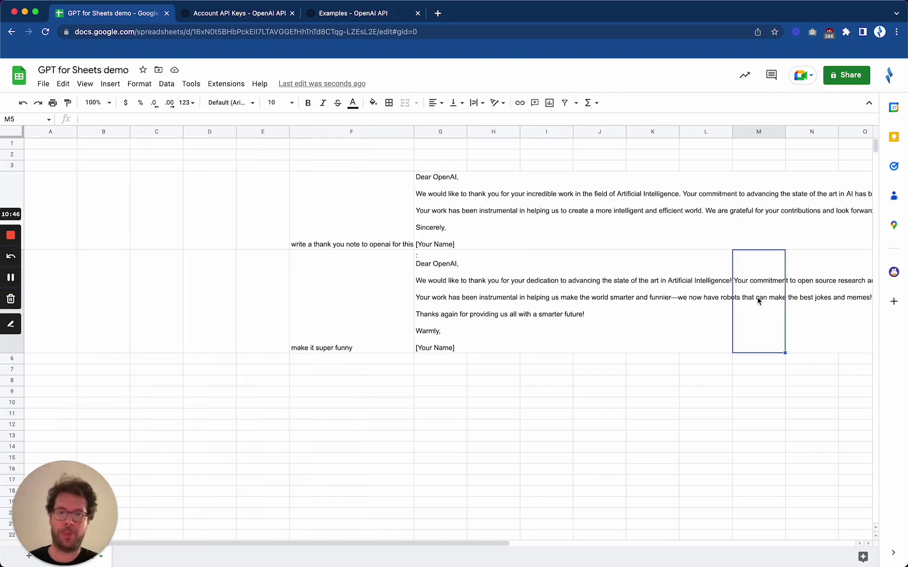
Enter the prompt 'try again, your last attempt was not very funny' in F6.
{"action": "left_click", "coordinate": [361, 350]}
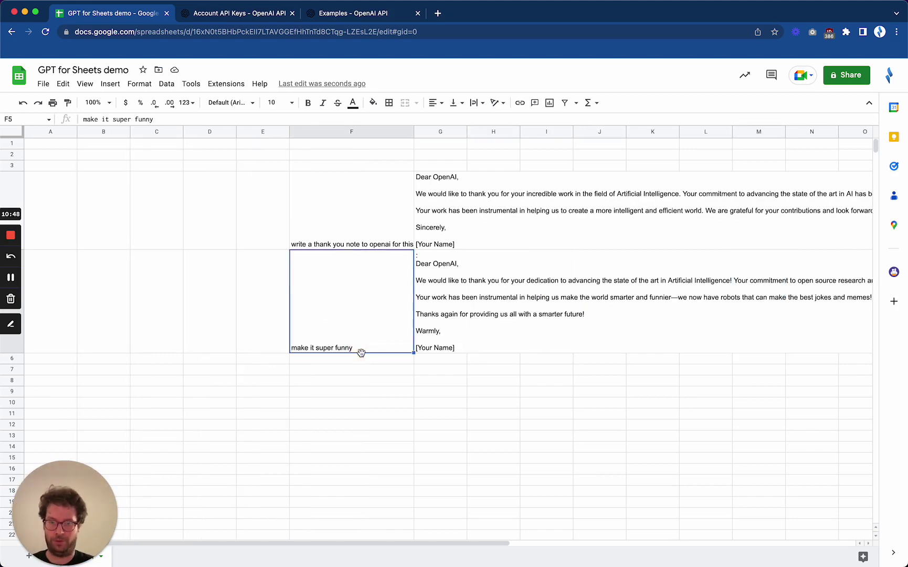
{"action": "key", "text": "Down"}
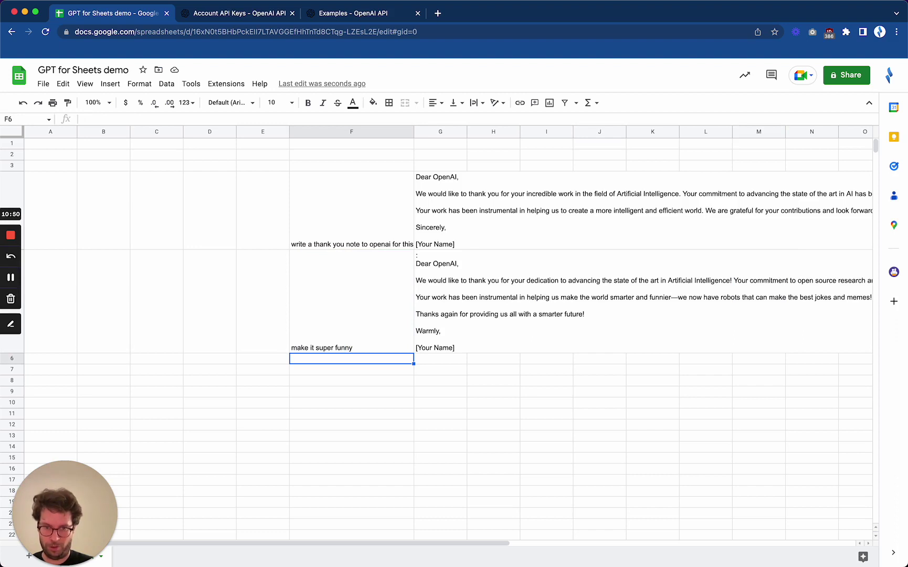
{"action": "type", "text": "try again,"}
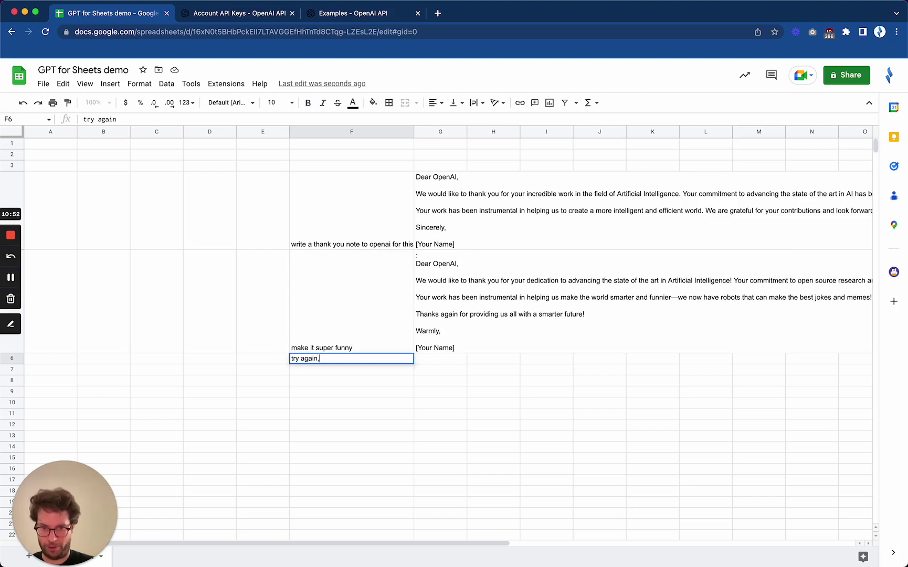
{"action": "type", "text": " your last attempt"}
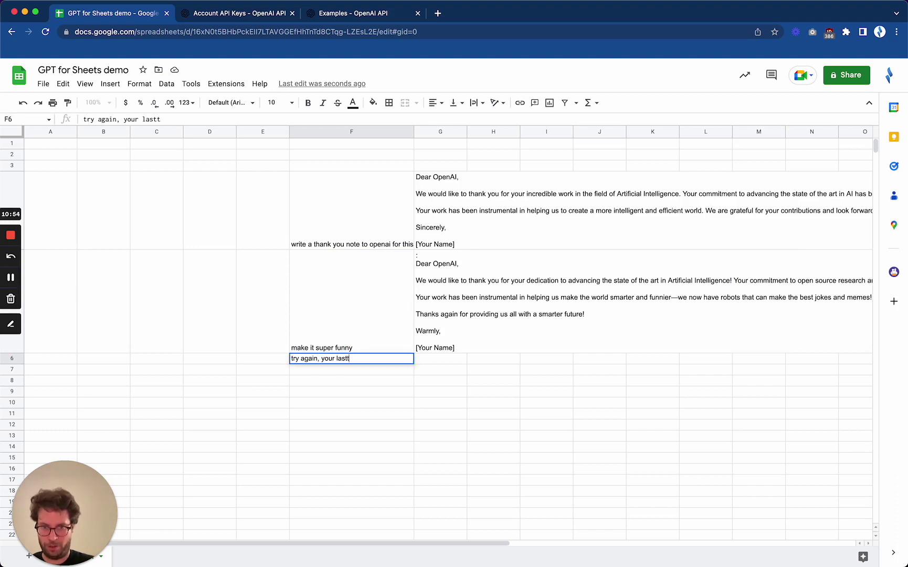
{"action": "type", "text": " was "}
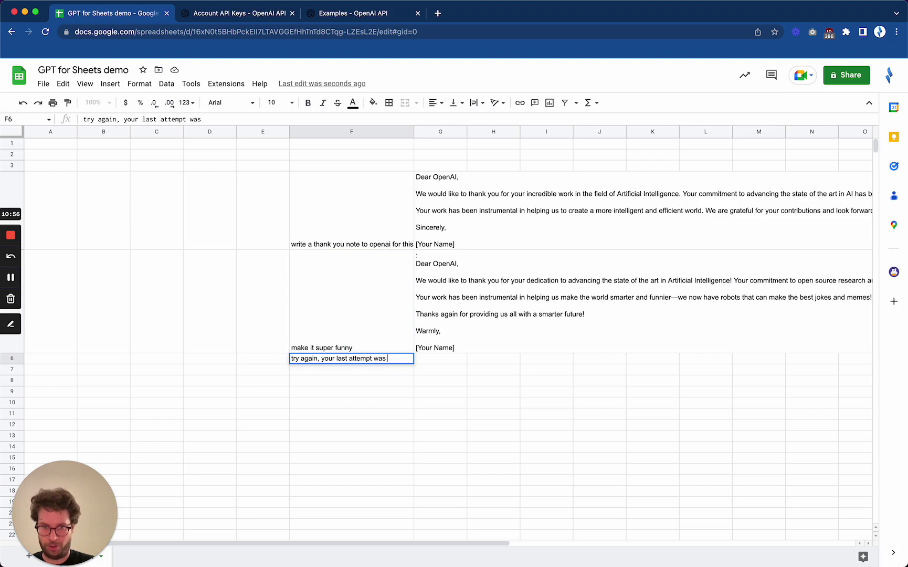
{"action": "type", "text": "not very funny"}
{"action": "key", "text": "Return"}
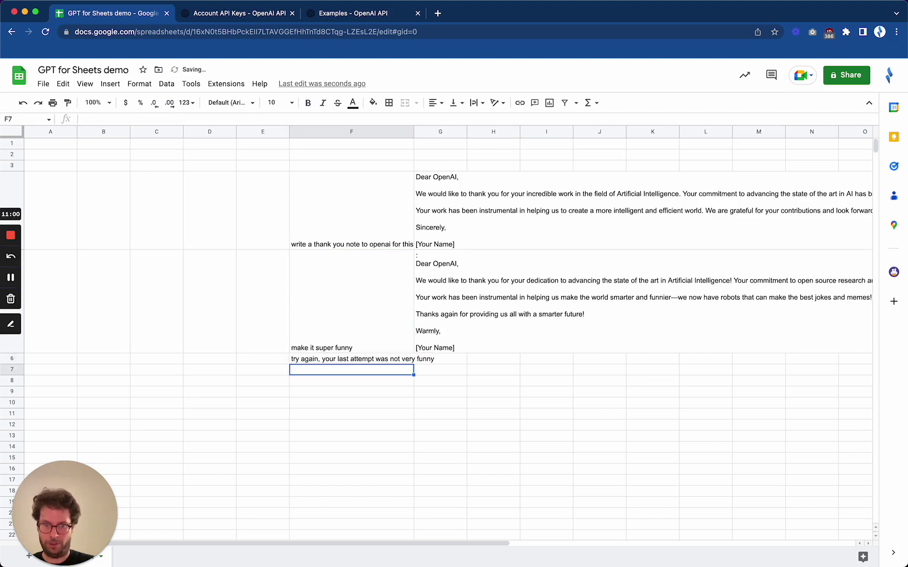
Fill G5's GPT formula down into G6 and check the new comedy-themed reply.
{"action": "left_click", "coordinate": [438, 339]}
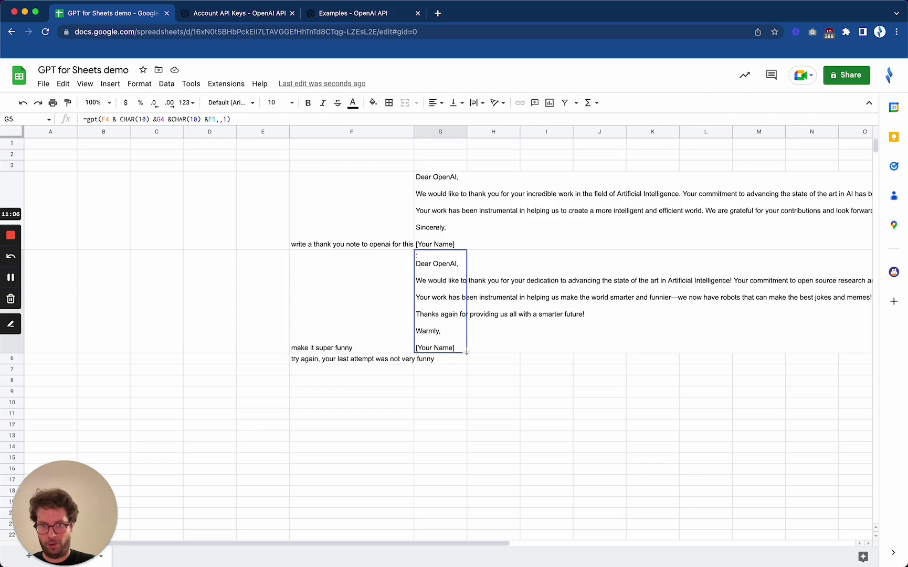
{"action": "left_click_drag", "start_coordinate": [466, 352], "coordinate": [466, 360]}
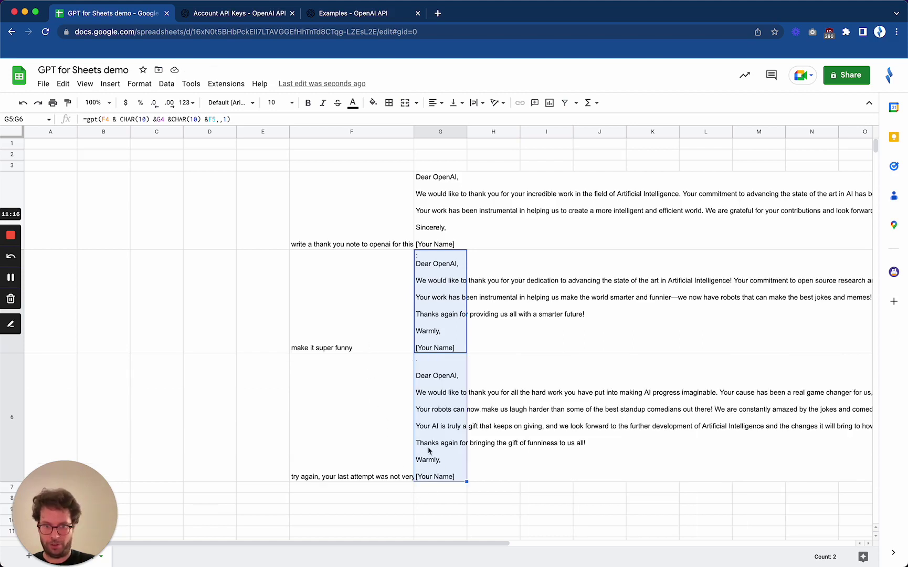
{"action": "left_click", "coordinate": [503, 498]}
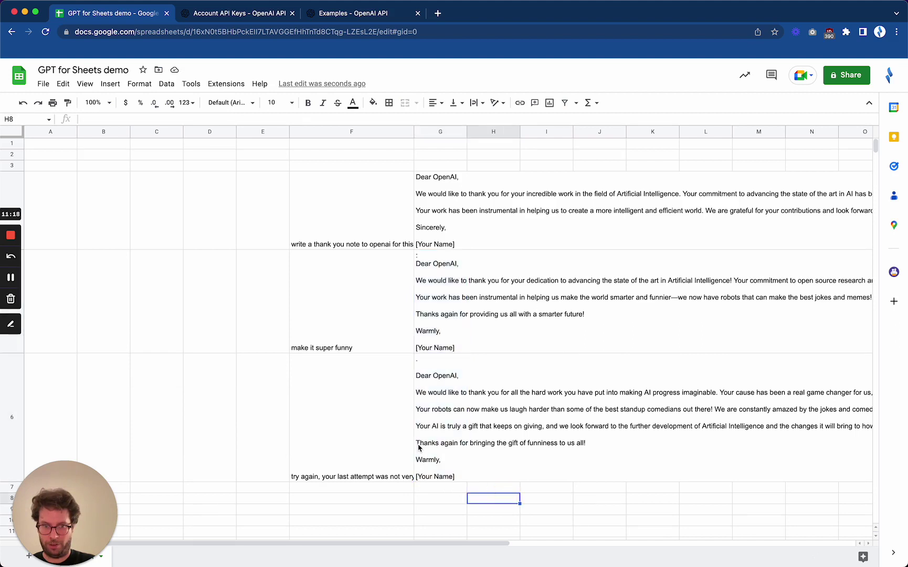
{"action": "left_click", "coordinate": [452, 444]}
{"action": "scroll", "coordinate": [541, 442], "scroll_direction": "right", "scroll_amount": 8}
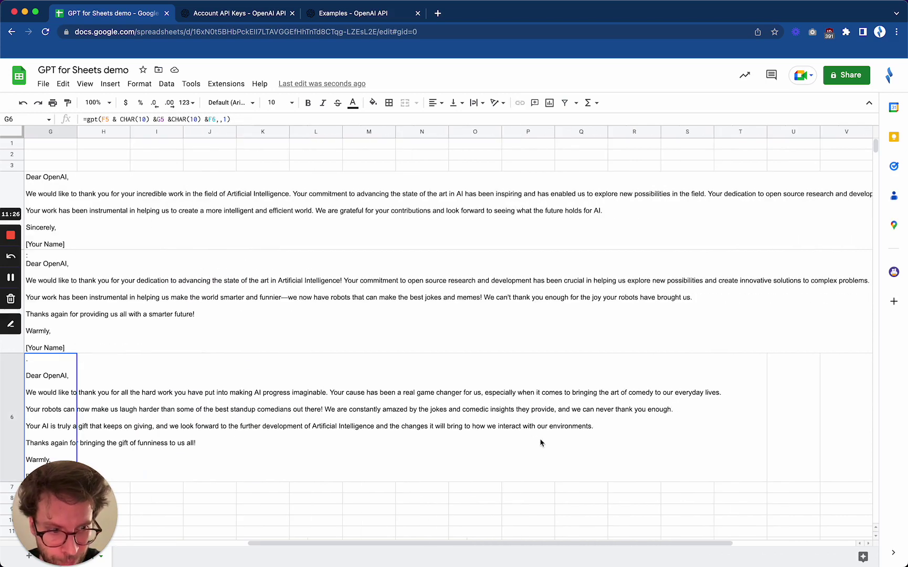
{"action": "scroll", "coordinate": [541, 443], "scroll_direction": "left", "scroll_amount": 8}
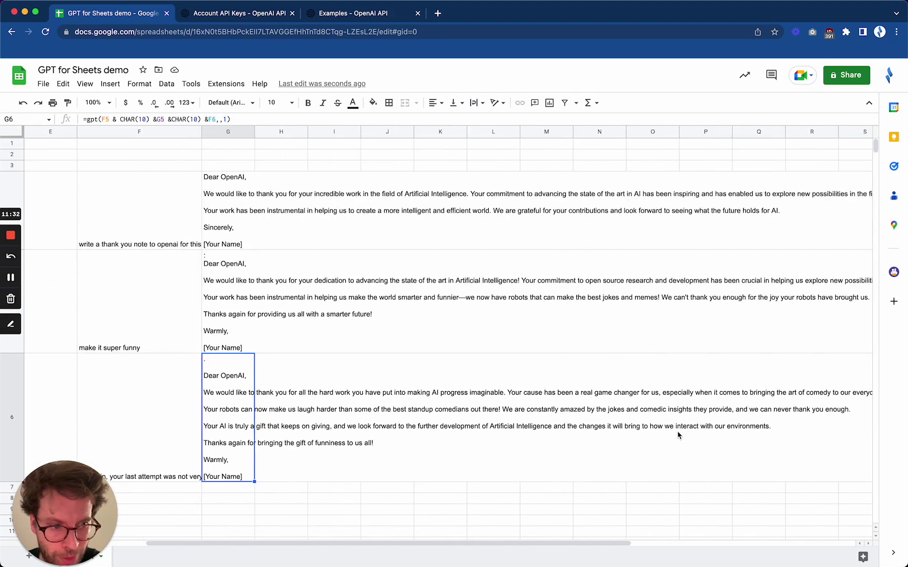
{"action": "scroll", "coordinate": [538, 434], "scroll_direction": "down", "scroll_amount": 5}
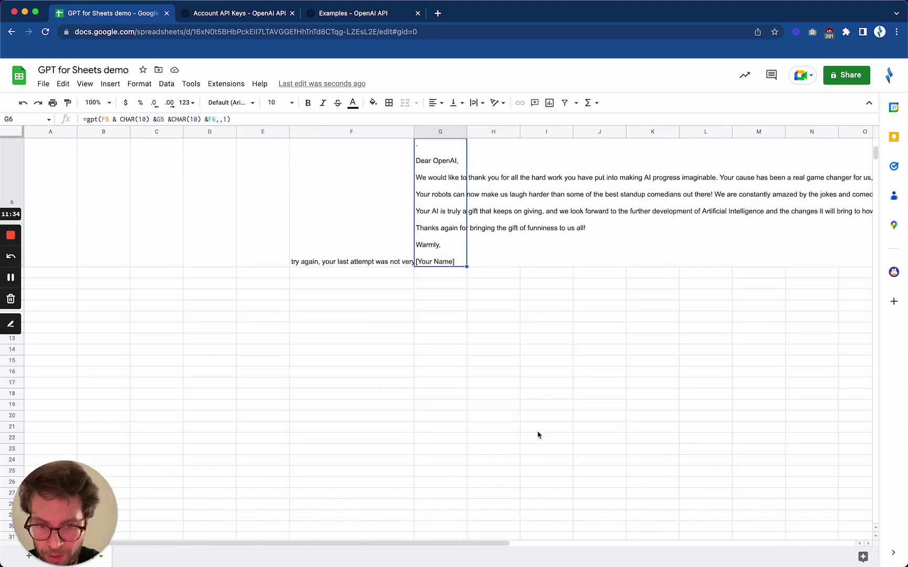
Enter the prompt 'make it into a song' in F7.
{"action": "key", "text": "Down"}
{"action": "key", "text": "Left"}
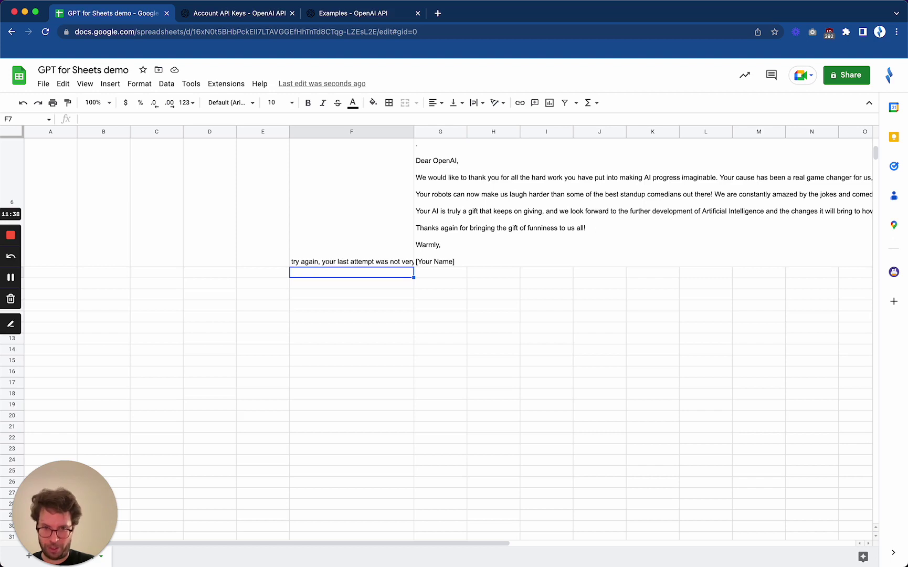
{"action": "type", "text": "make it into a"}
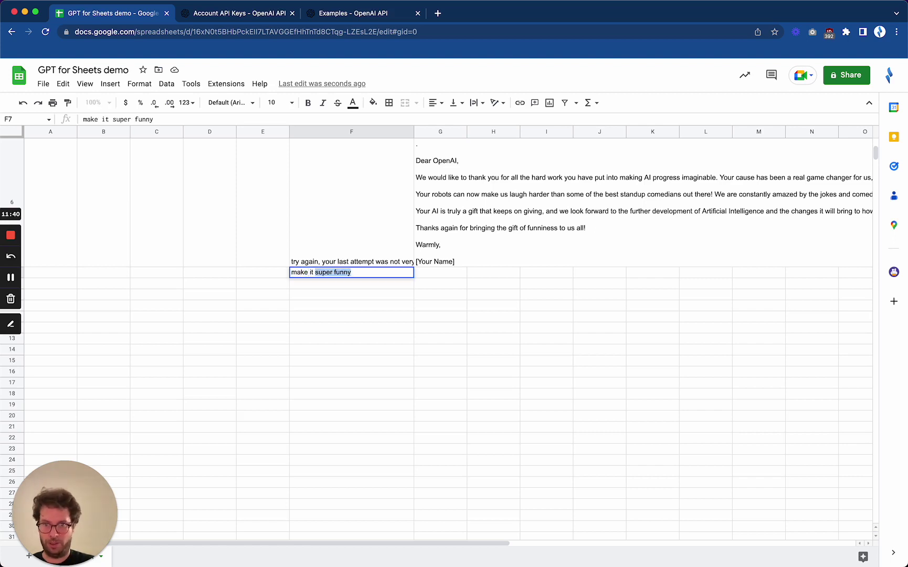
{"action": "type", "text": " song"}
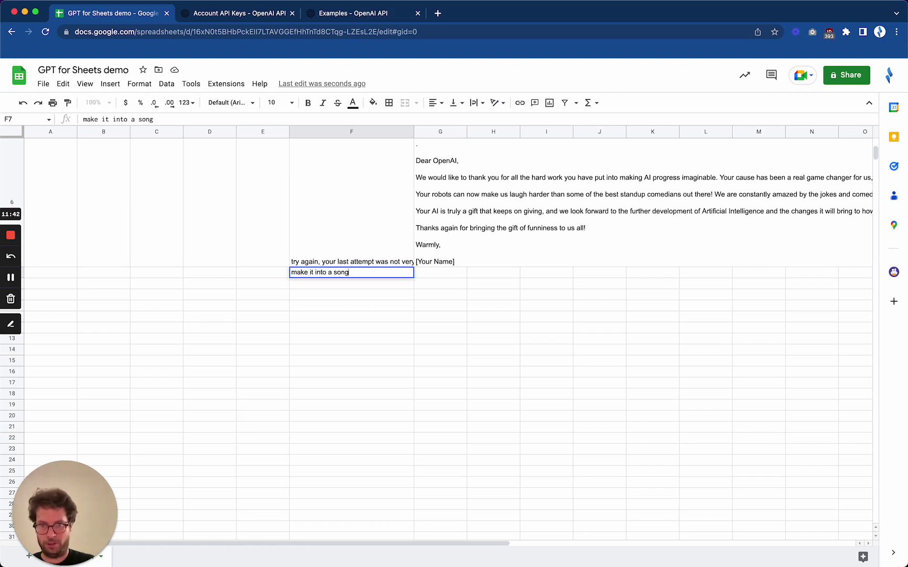
{"action": "key", "text": "Return"}
{"action": "key", "text": "Up"}
{"action": "key", "text": "Right"}
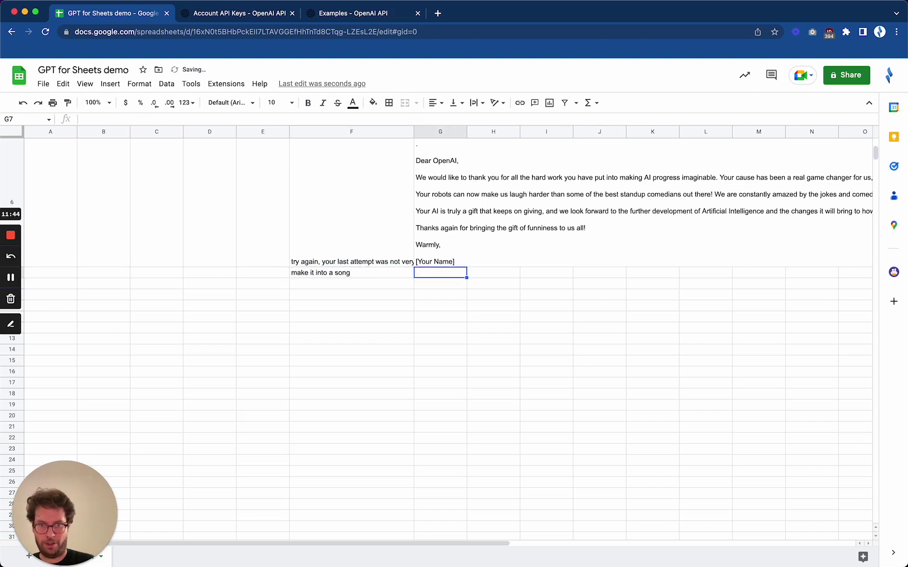
Fill G6's GPT formula down into G7 to get the song lyrics.
{"action": "left_click", "coordinate": [451, 263]}
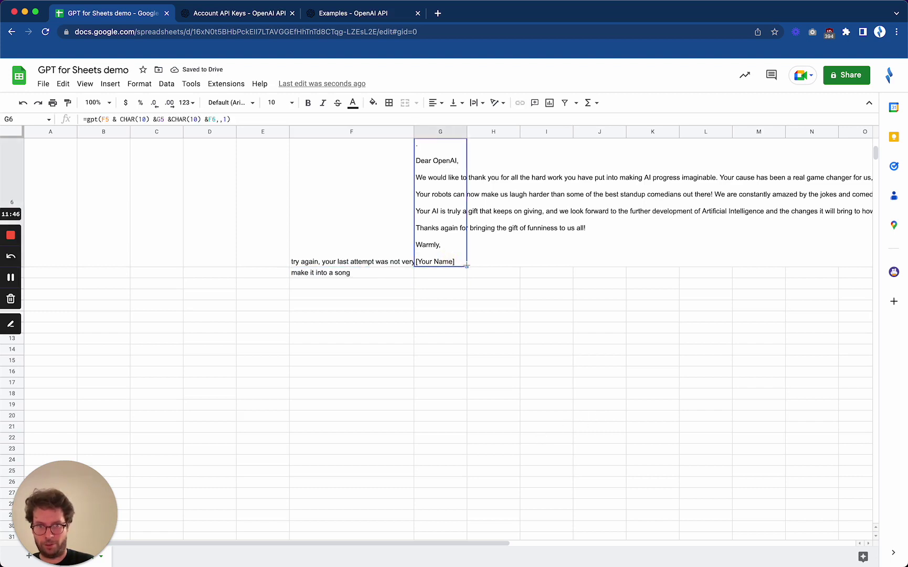
{"action": "left_click_drag", "start_coordinate": [466, 266], "coordinate": [466, 275]}
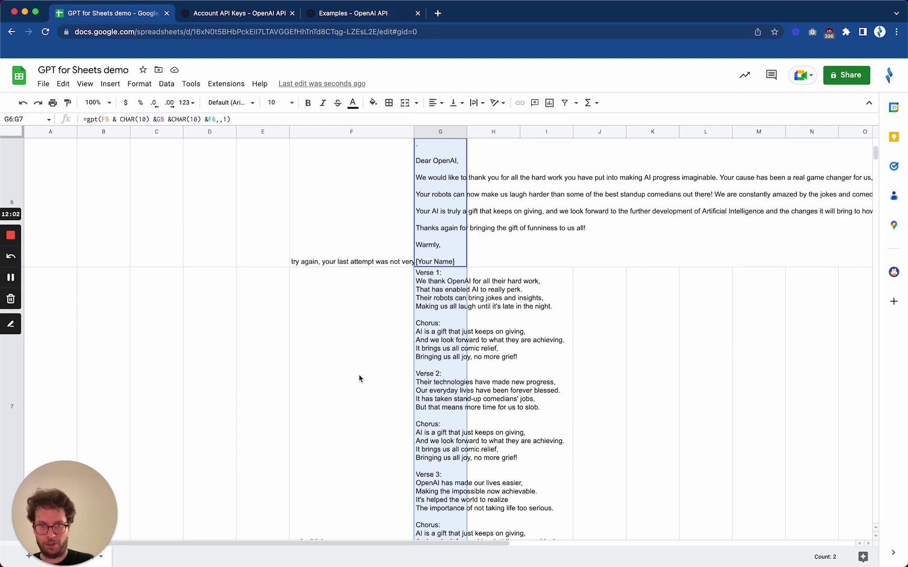
{"action": "left_click", "coordinate": [353, 351]}
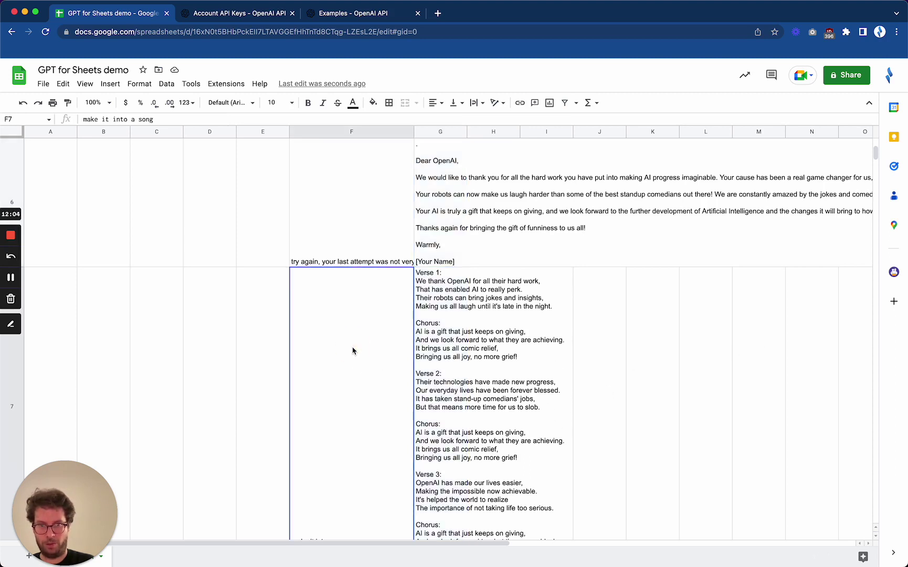
{"action": "key", "text": "Down"}
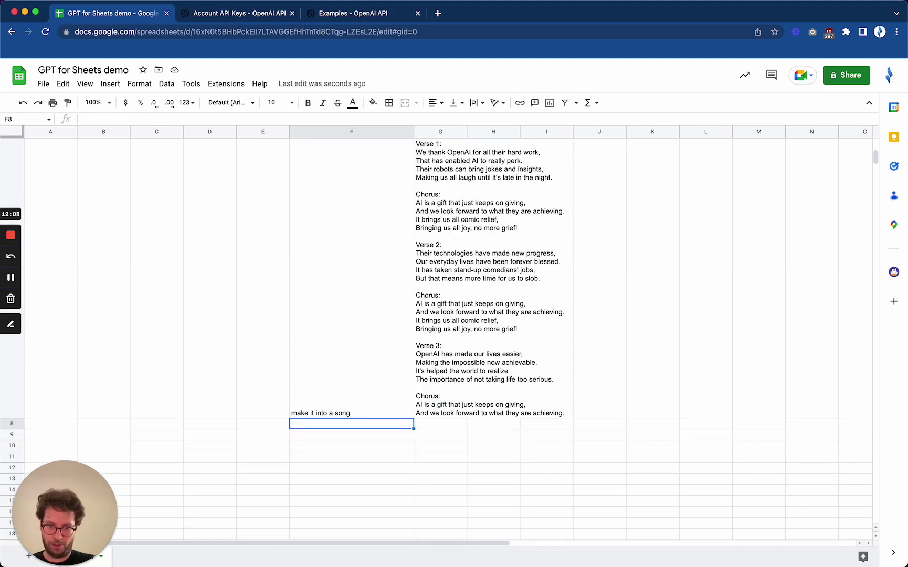
Enter 'translate it to French' in F8 and fill G7's formula down into G8.
{"action": "type", "text": "translate "}
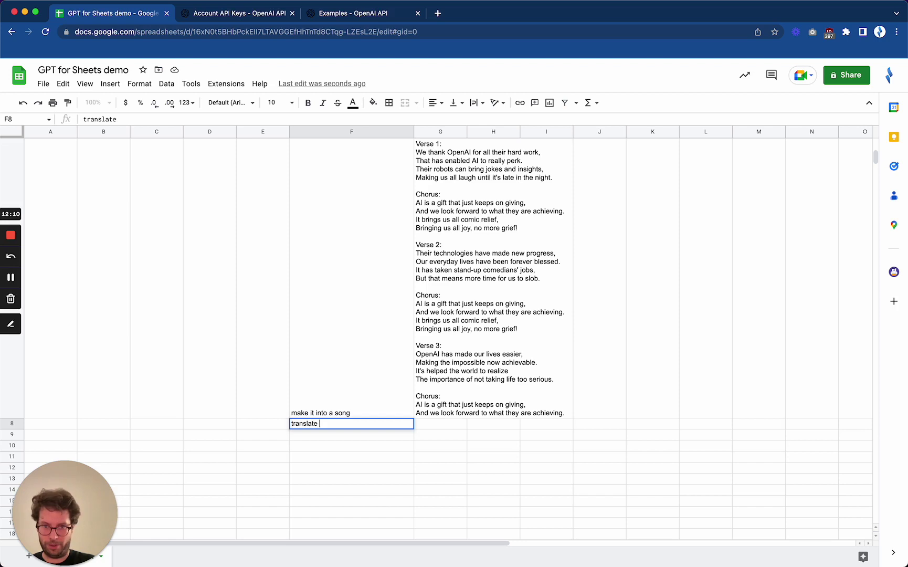
{"action": "type", "text": "it to Frenc"}
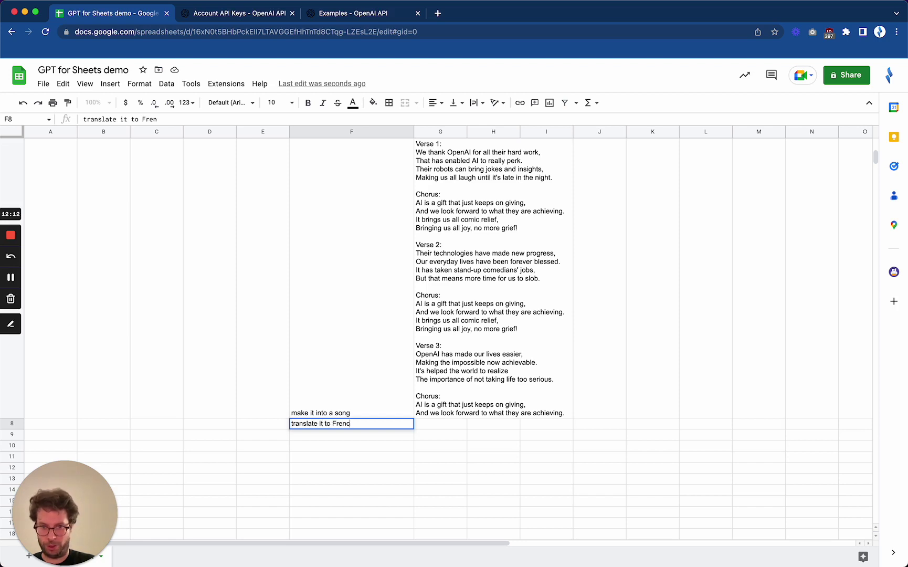
{"action": "type", "text": "h"}
{"action": "key", "text": "Return"}
{"action": "left_click", "coordinate": [437, 401]}
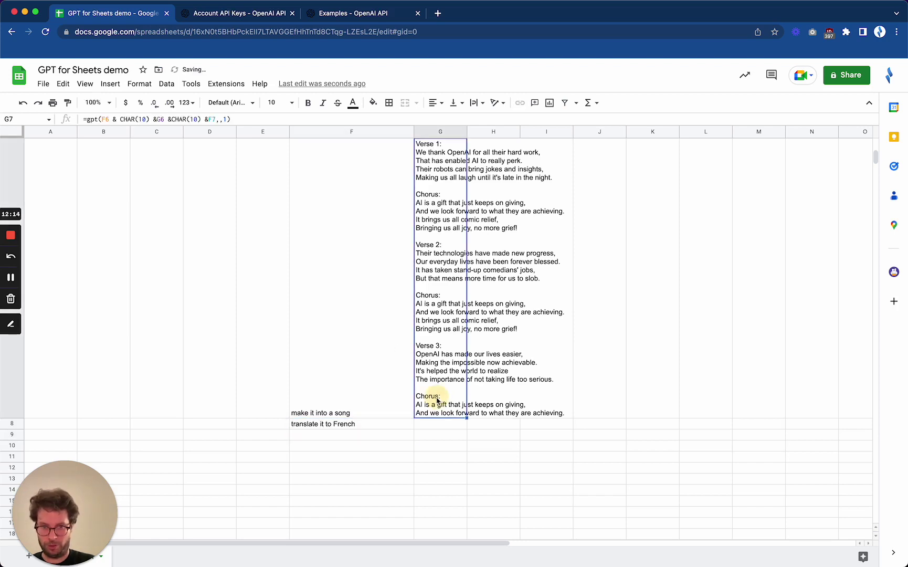
{"action": "left_click_drag", "start_coordinate": [466, 418], "coordinate": [466, 425]}
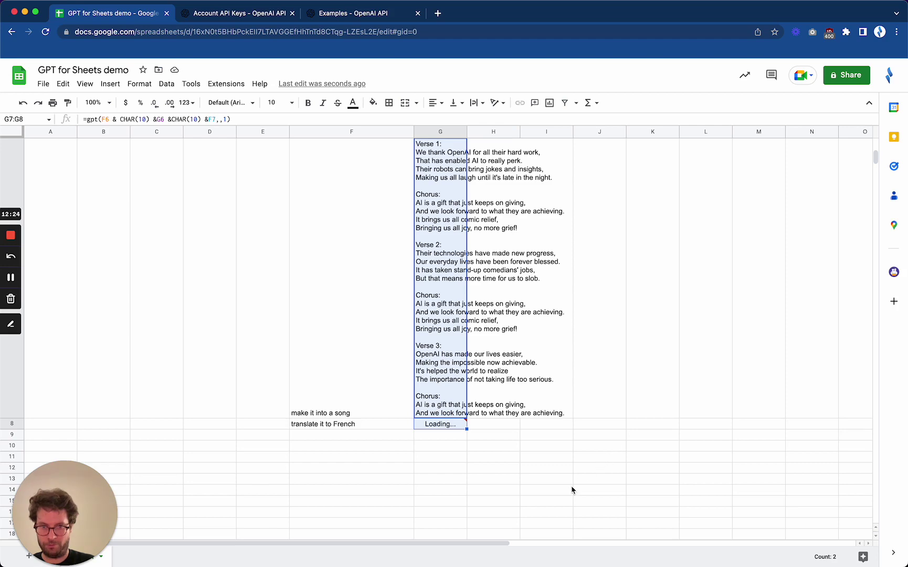
Inspect the French version of the song returned in G8.
{"action": "scroll", "coordinate": [572, 490], "scroll_direction": "down", "scroll_amount": 10}
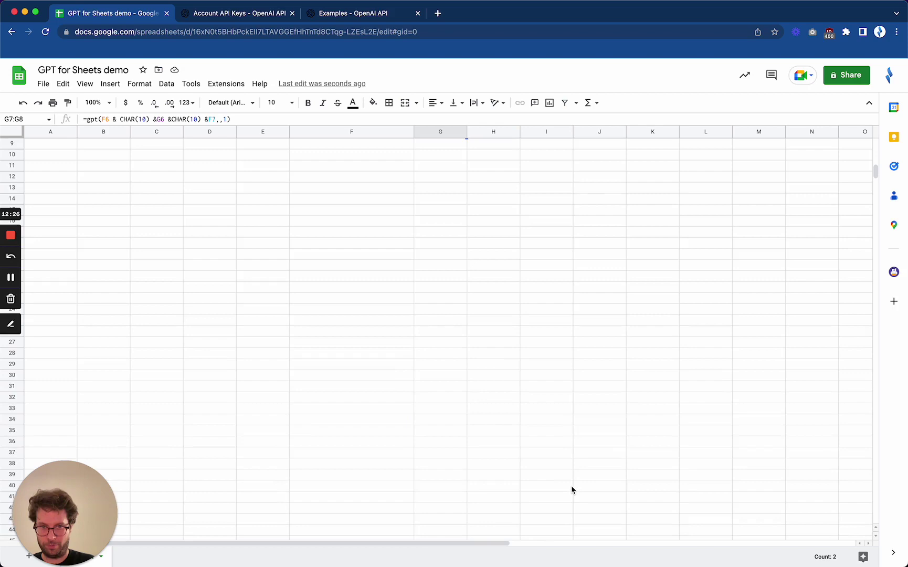
{"action": "scroll", "coordinate": [572, 490], "scroll_direction": "up", "scroll_amount": 8}
{"action": "scroll", "coordinate": [572, 490], "scroll_direction": "down", "scroll_amount": 5}
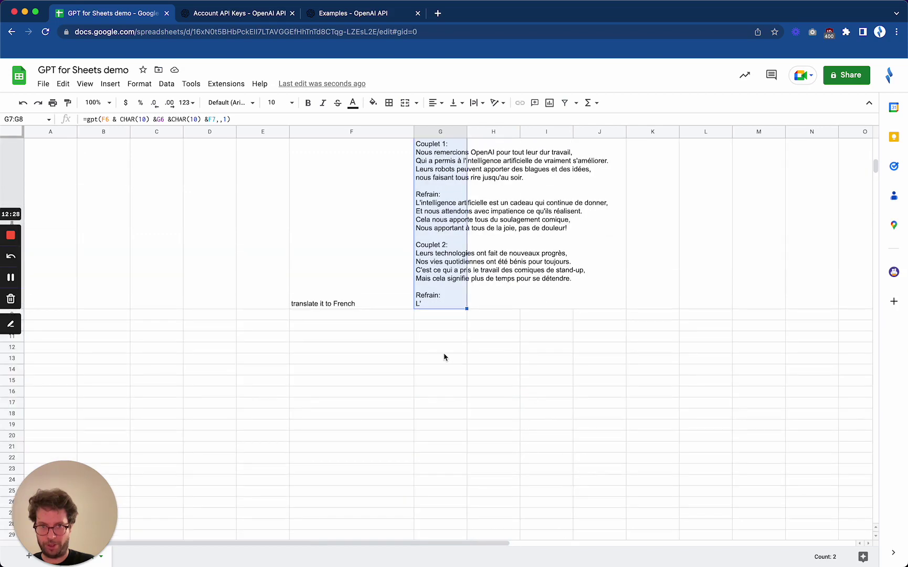
{"action": "left_click", "coordinate": [429, 307]}
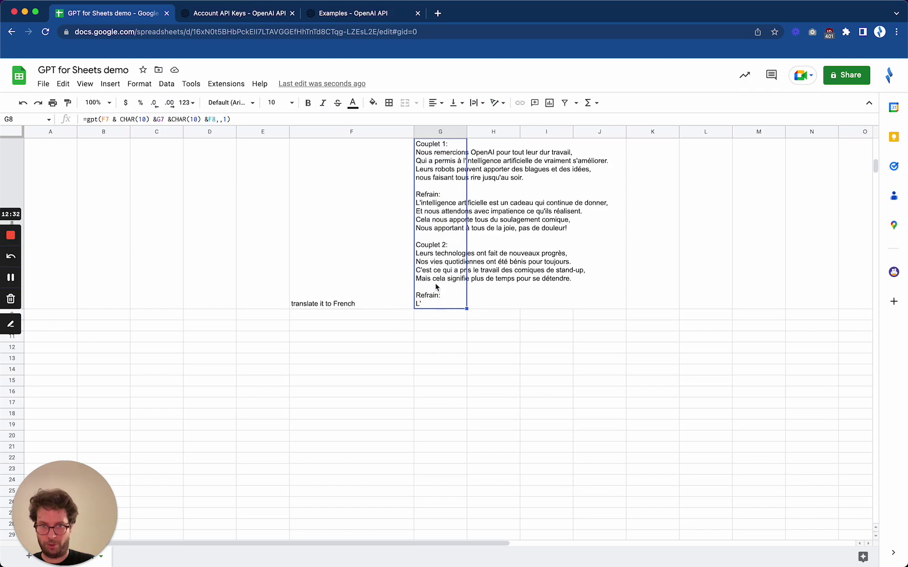
{"action": "scroll", "coordinate": [442, 289], "scroll_direction": "up", "scroll_amount": 2}
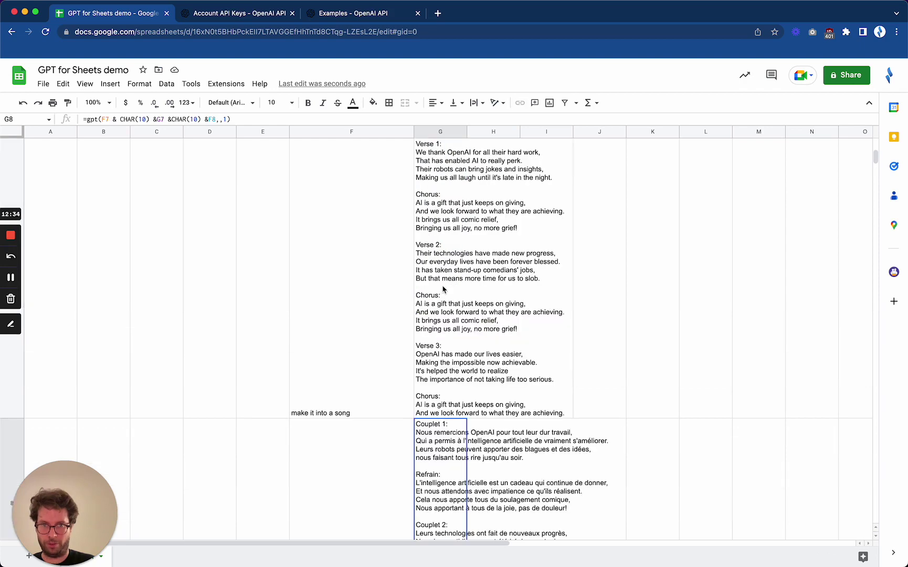
{"action": "scroll", "coordinate": [443, 288], "scroll_direction": "down", "scroll_amount": 3}
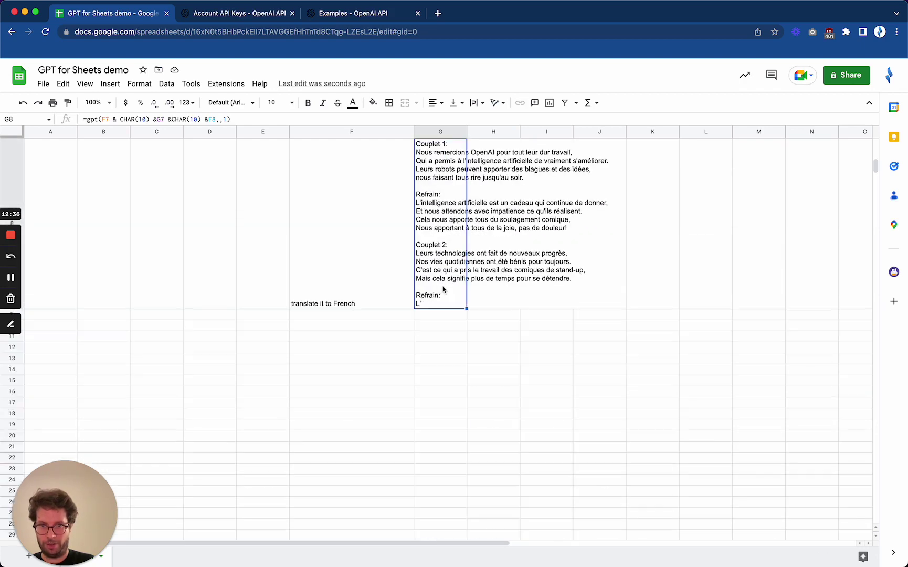
Enter 'turn it into 5 blogpost ideas' in F9 and fill G8's formula down into G9.
{"action": "left_click", "coordinate": [386, 317]}
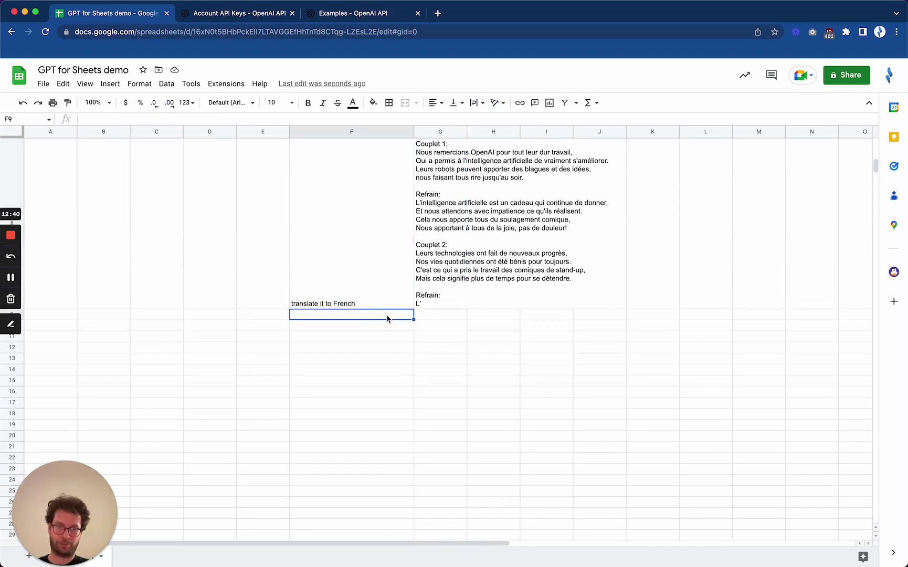
{"action": "type", "text": "turn it into"}
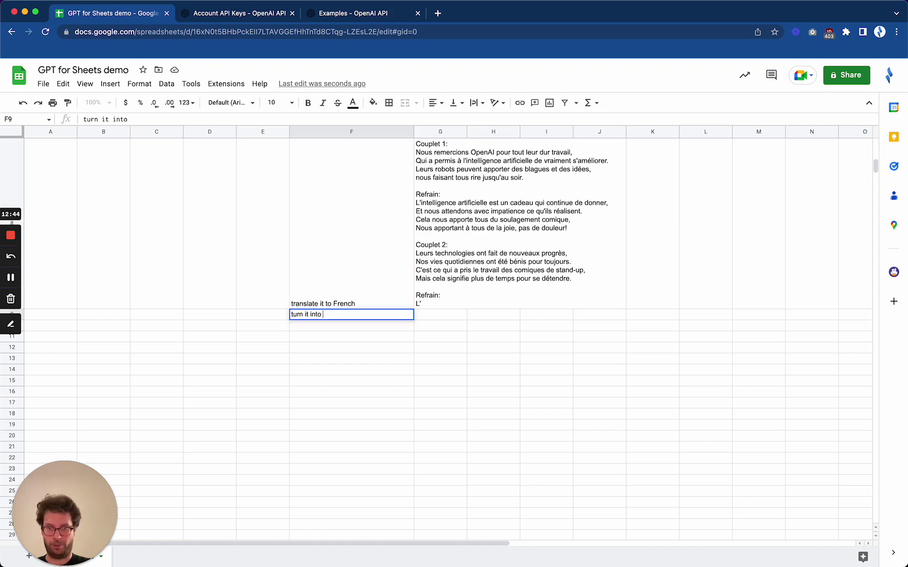
{"action": "type", "text": " 5 blogpost ideas"}
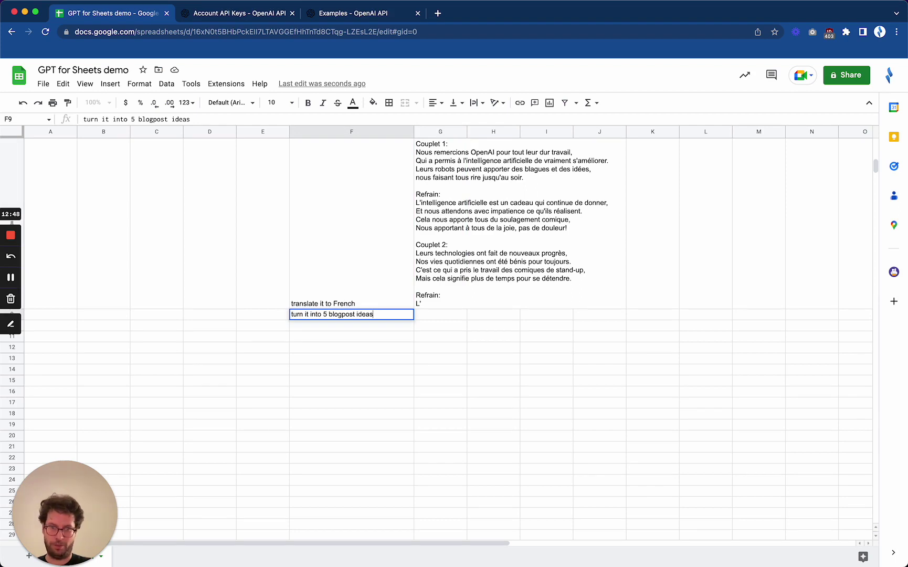
{"action": "key", "text": "Tab"}
{"action": "left_click", "coordinate": [431, 300]}
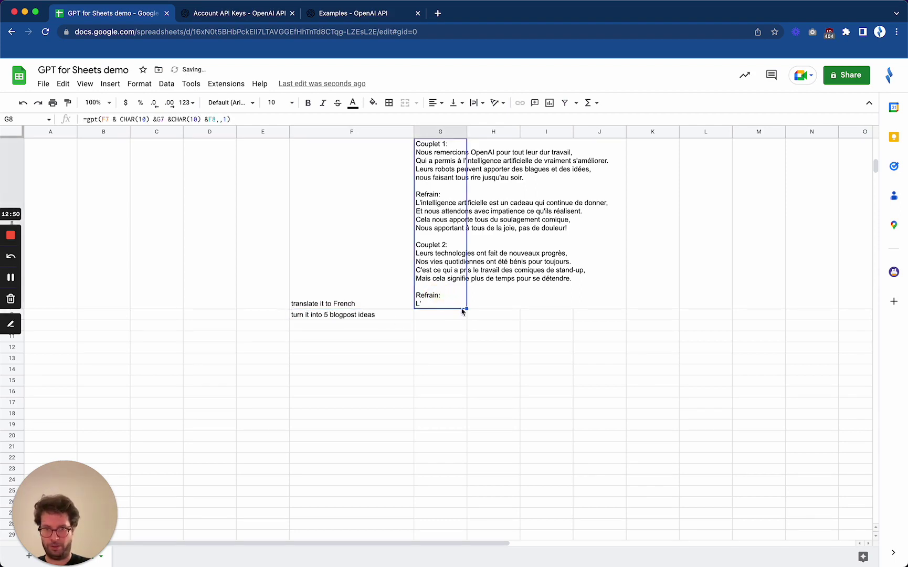
{"action": "left_click_drag", "start_coordinate": [466, 308], "coordinate": [466, 316]}
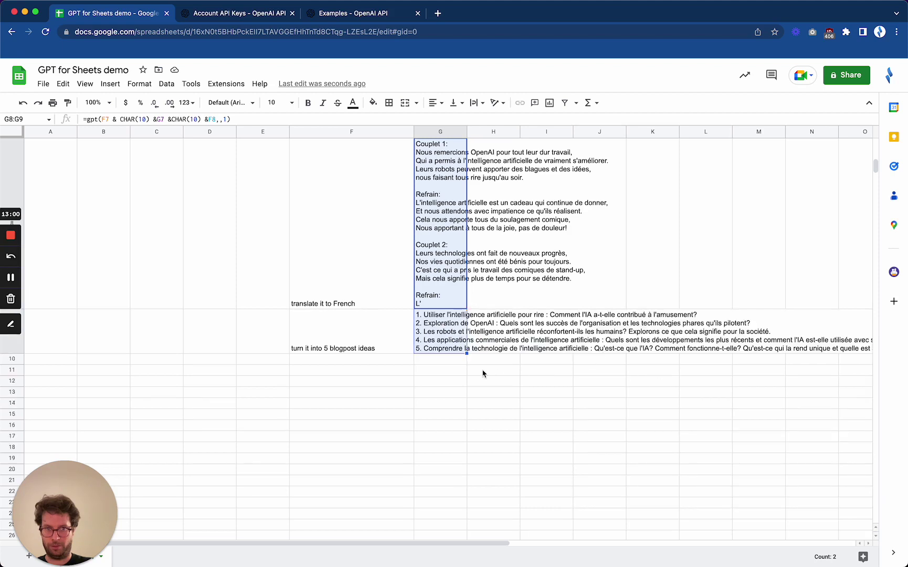
{"action": "left_click", "coordinate": [447, 373]}
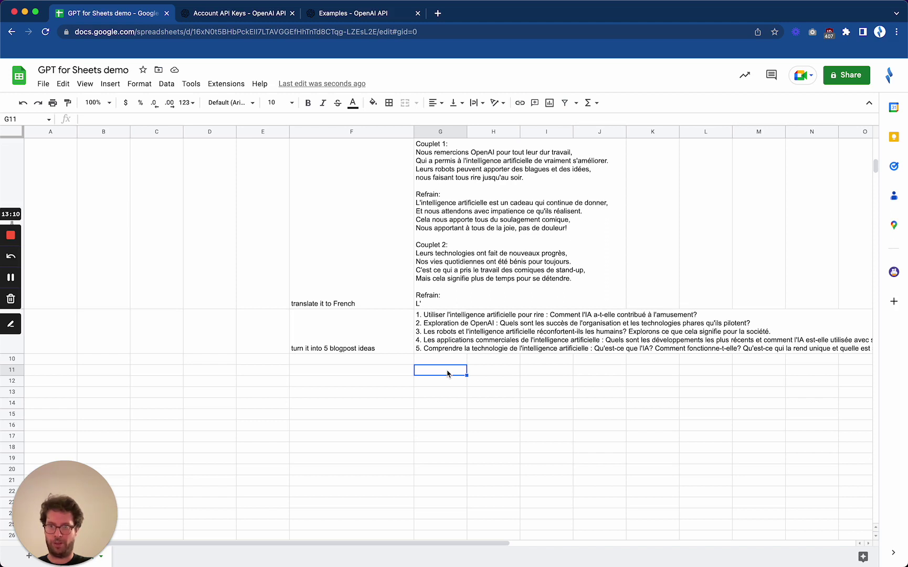
{"action": "left_click", "coordinate": [226, 84]}
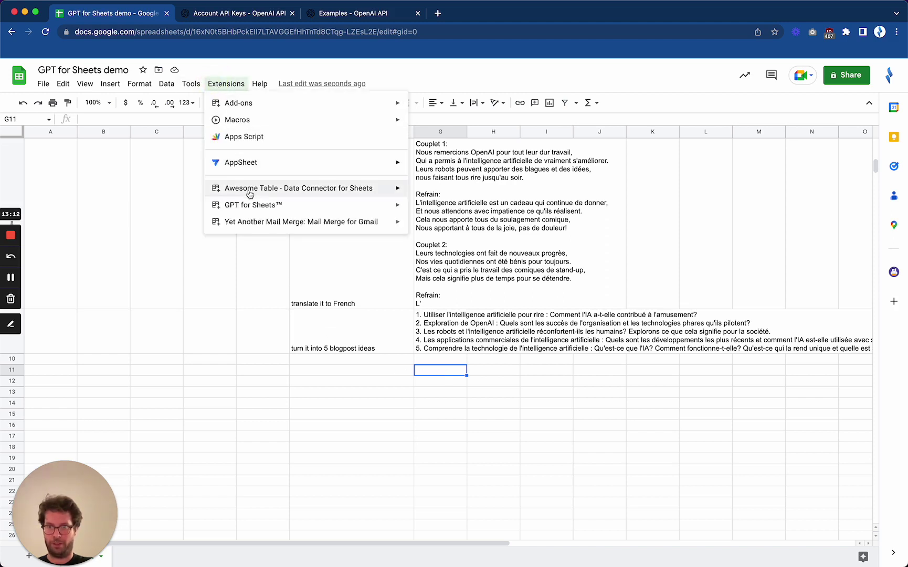
{"action": "mouse_move", "coordinate": [250, 205]}
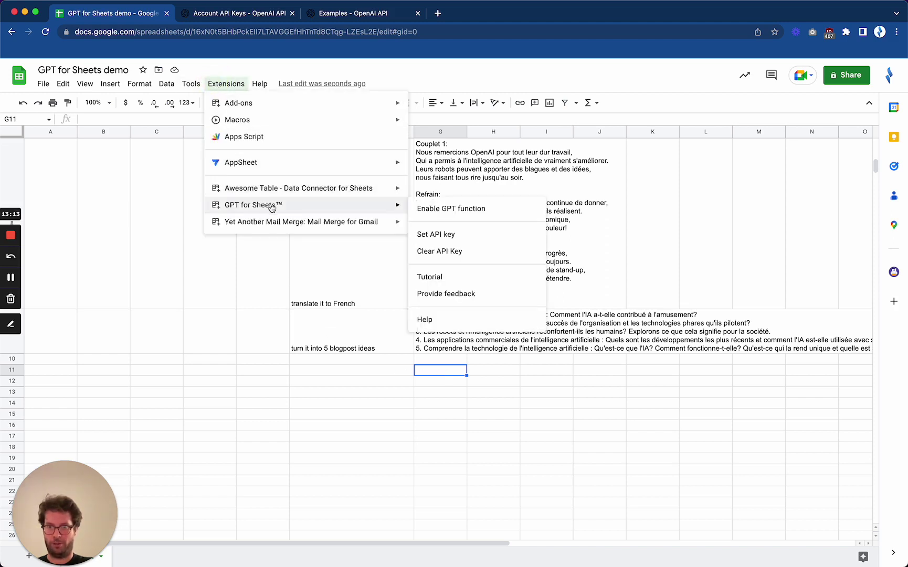
{"action": "left_click", "coordinate": [461, 295]}
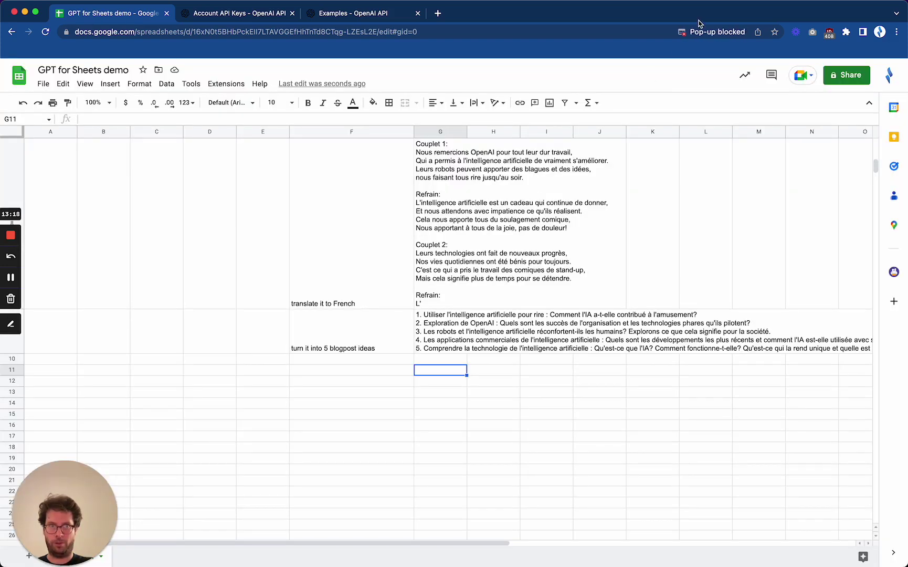
{"action": "left_click", "coordinate": [703, 32]}
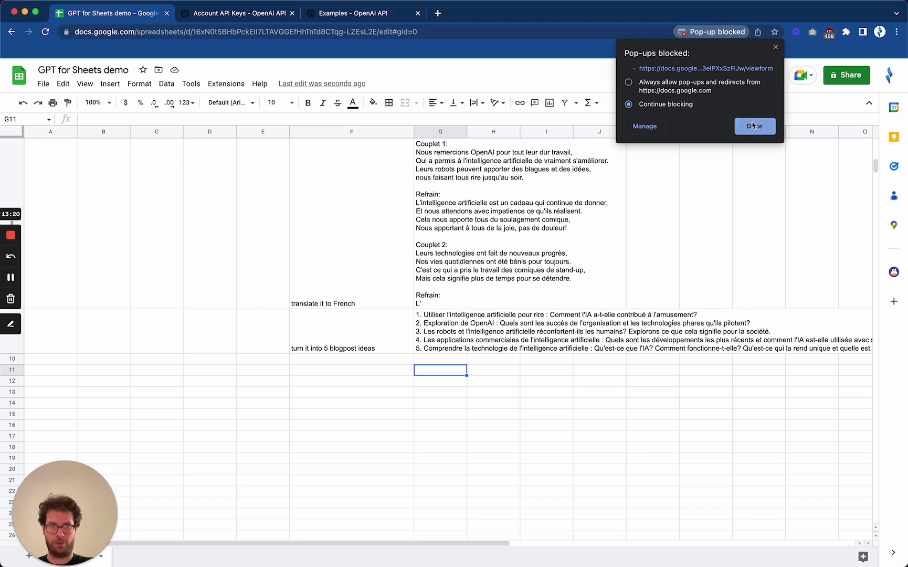
{"action": "left_click", "coordinate": [668, 84]}
{"action": "left_click", "coordinate": [754, 125]}
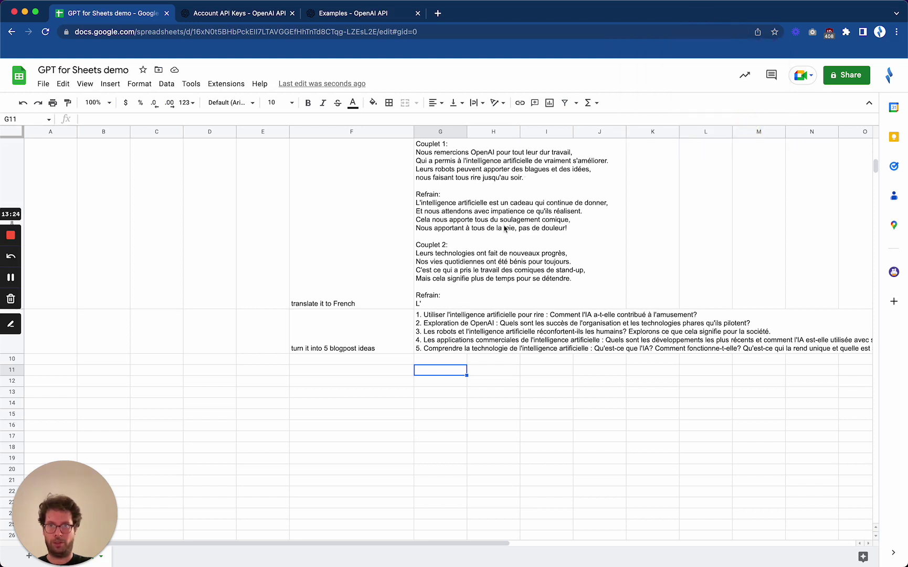
{"action": "left_click", "coordinate": [226, 84]}
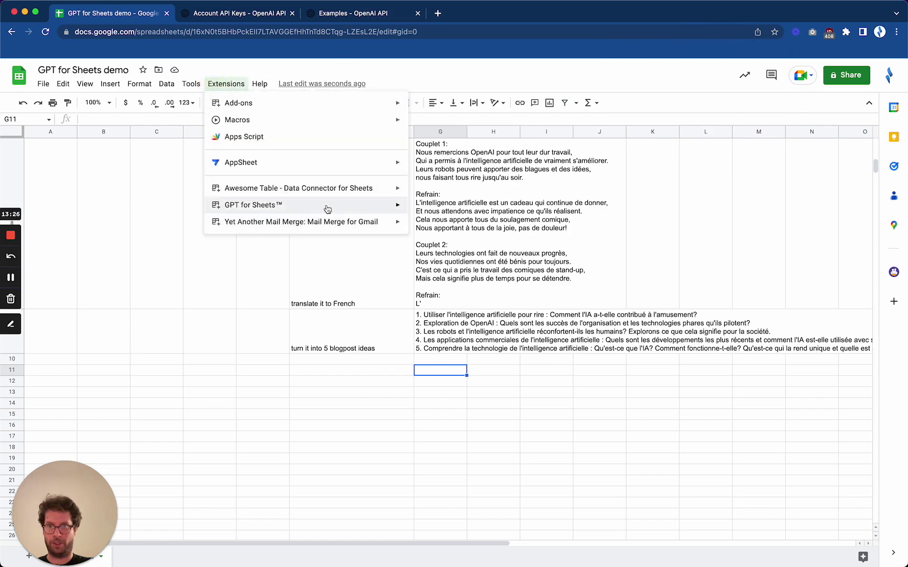
{"action": "mouse_move", "coordinate": [325, 206]}
{"action": "left_click", "coordinate": [443, 294]}
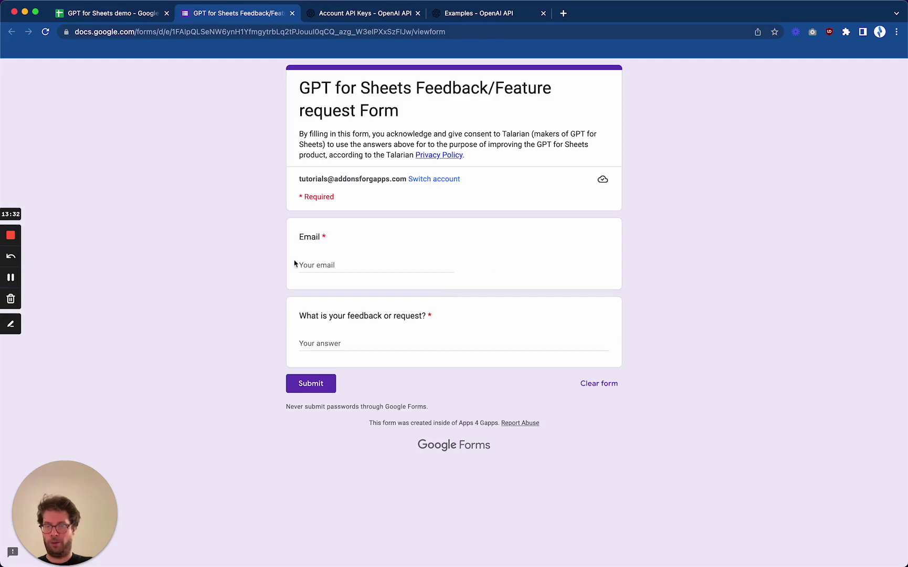
{"action": "left_click", "coordinate": [293, 13]}
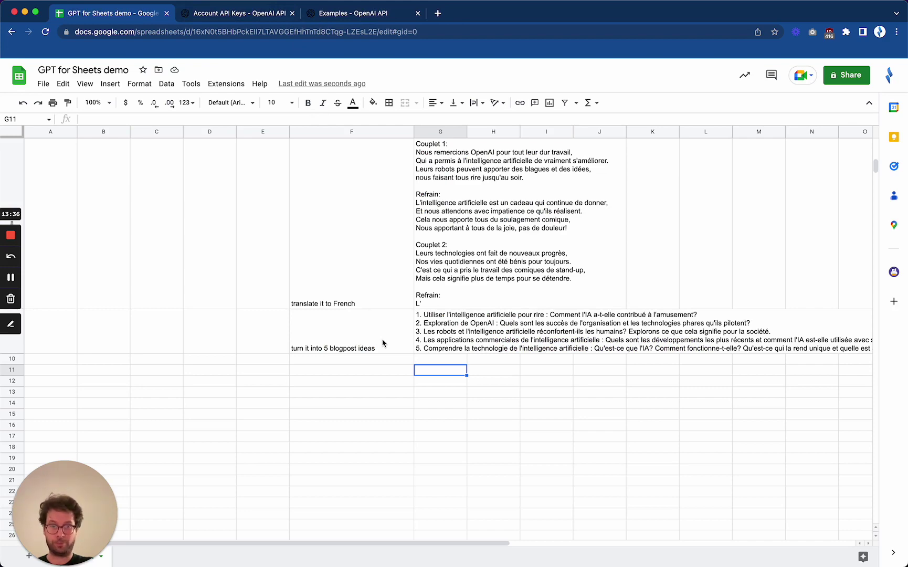
{"action": "scroll", "coordinate": [383, 342], "scroll_direction": "up", "scroll_amount": 10}
{"action": "scroll", "coordinate": [383, 342], "scroll_direction": "up", "scroll_amount": 5}
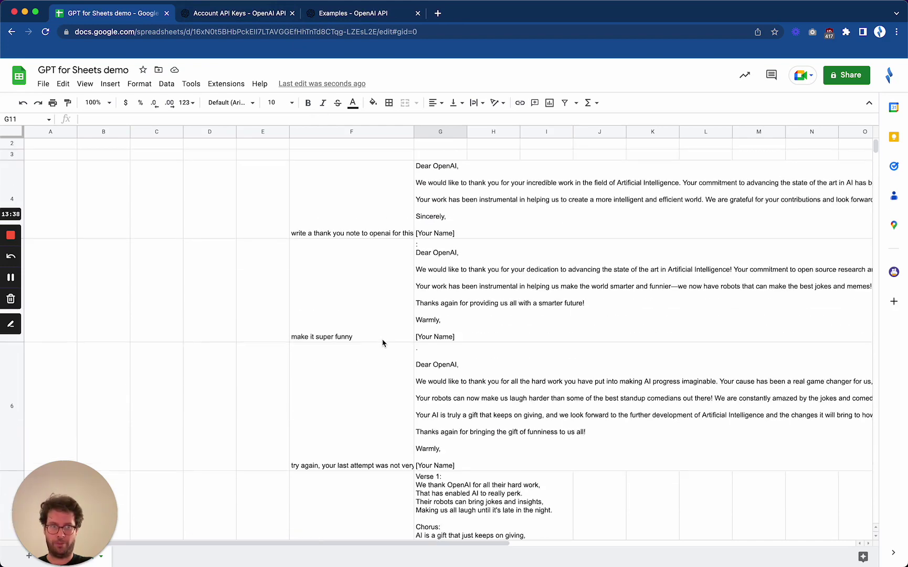